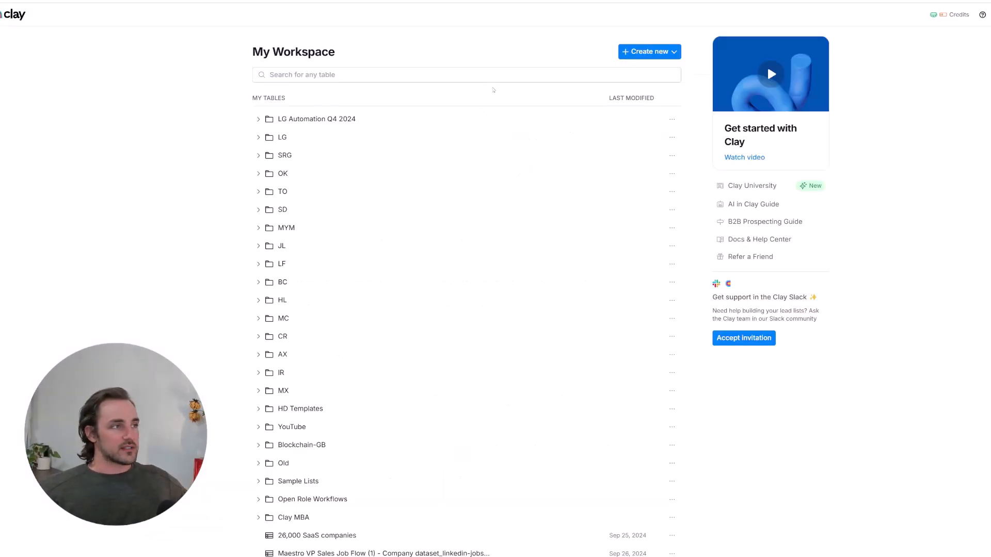
- Create a new table that starts from the Find companies search
left_click(656, 52)
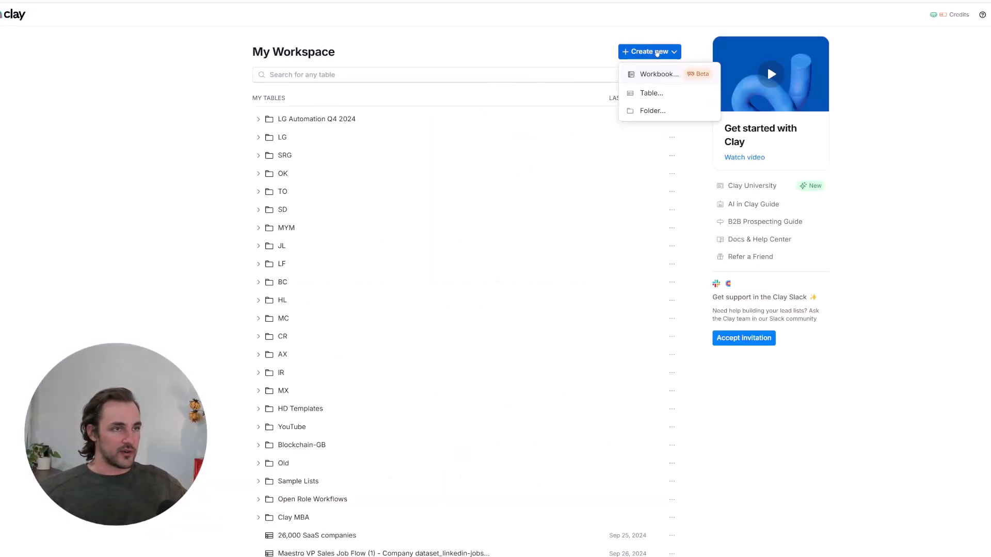
left_click(649, 93)
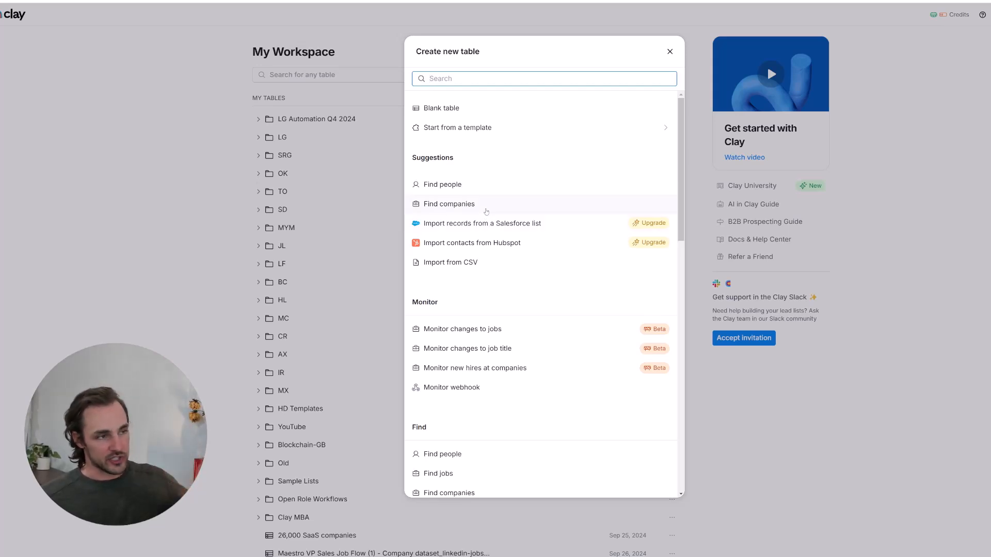
left_click(485, 210)
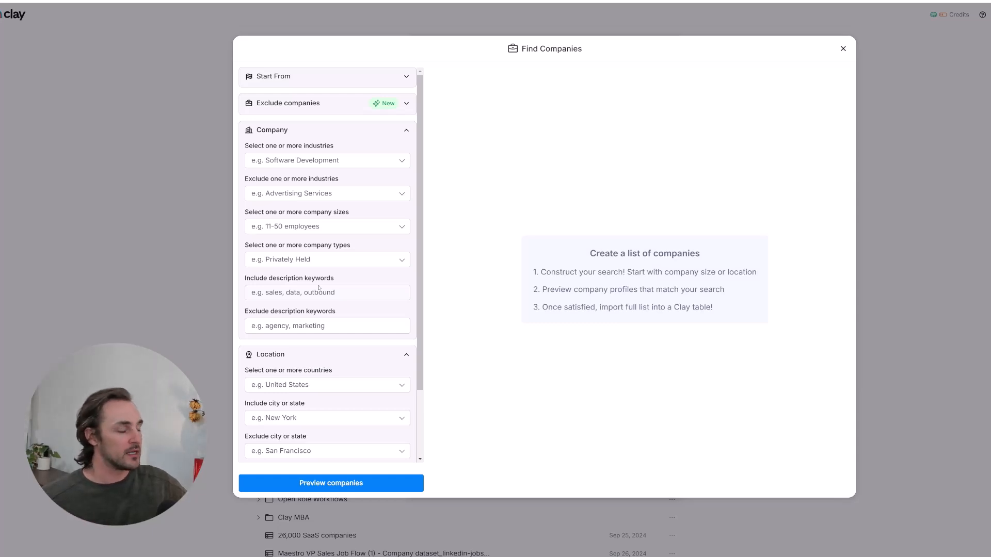
- Limit company size to the 51-200 employees range
left_click(305, 227)
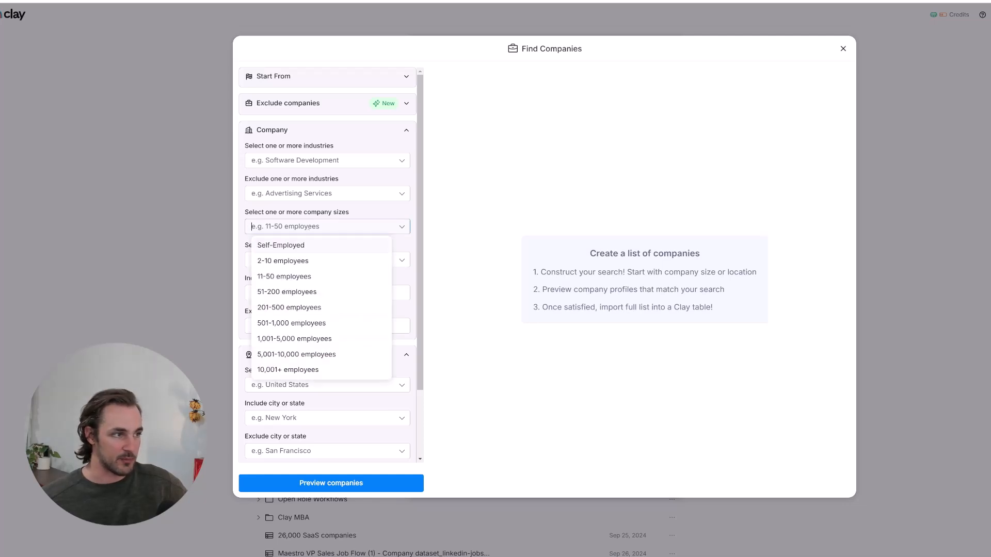
left_click(313, 277)
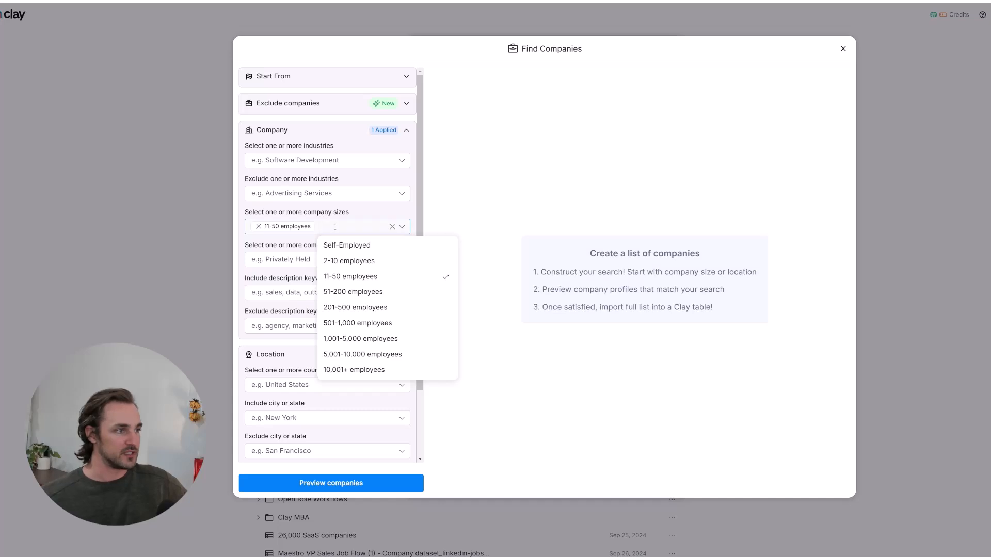
left_click(362, 292)
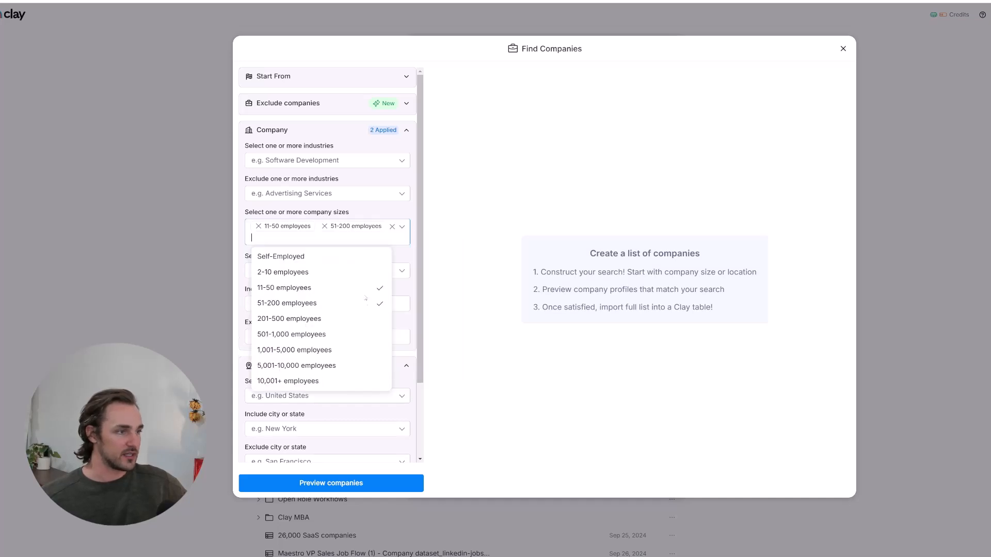
left_click(259, 226)
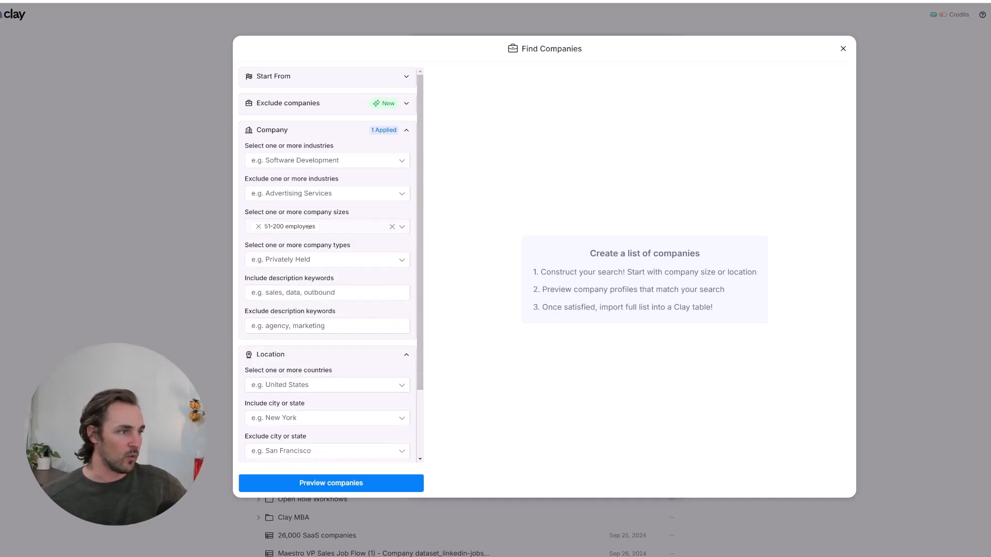
- Filter the company industry to Software Development
left_click(315, 159)
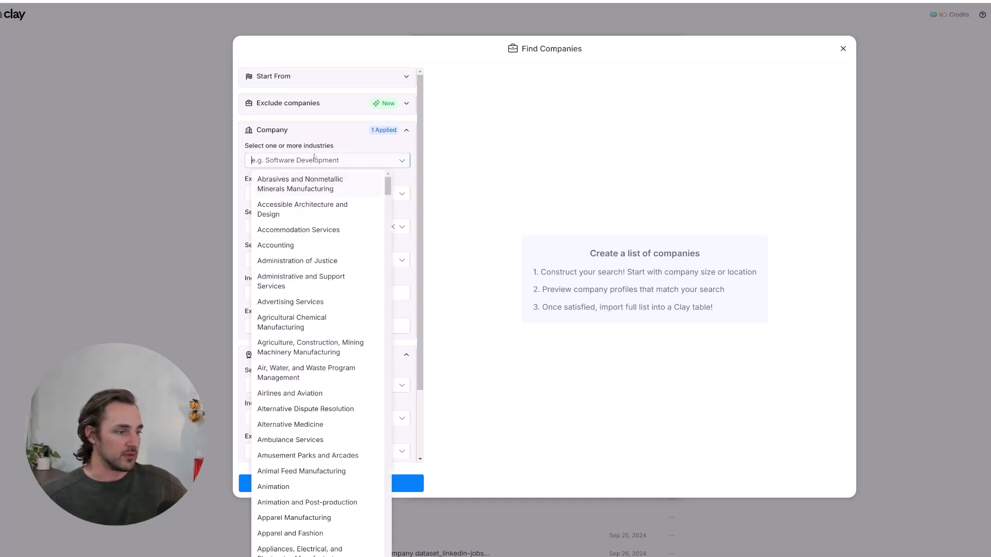
type("software")
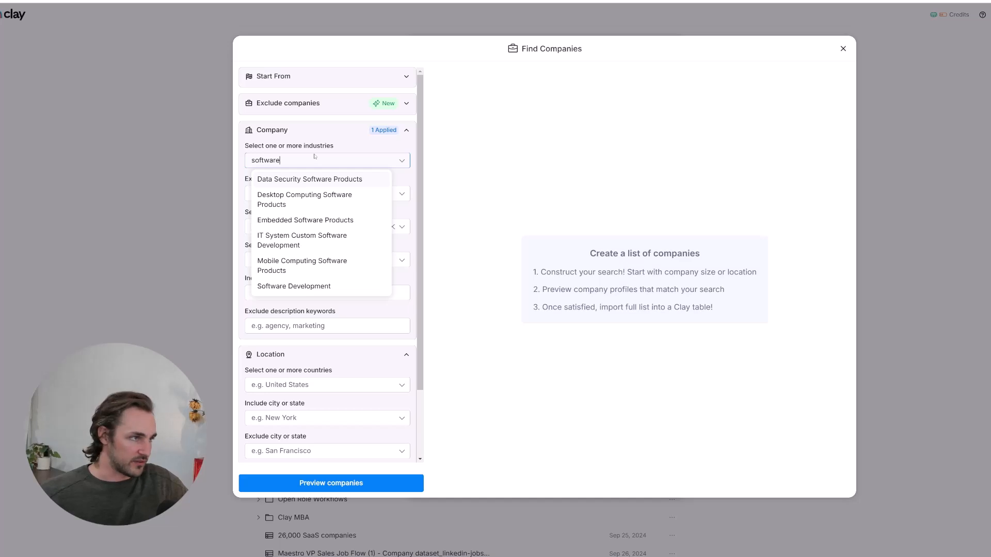
left_click(312, 287)
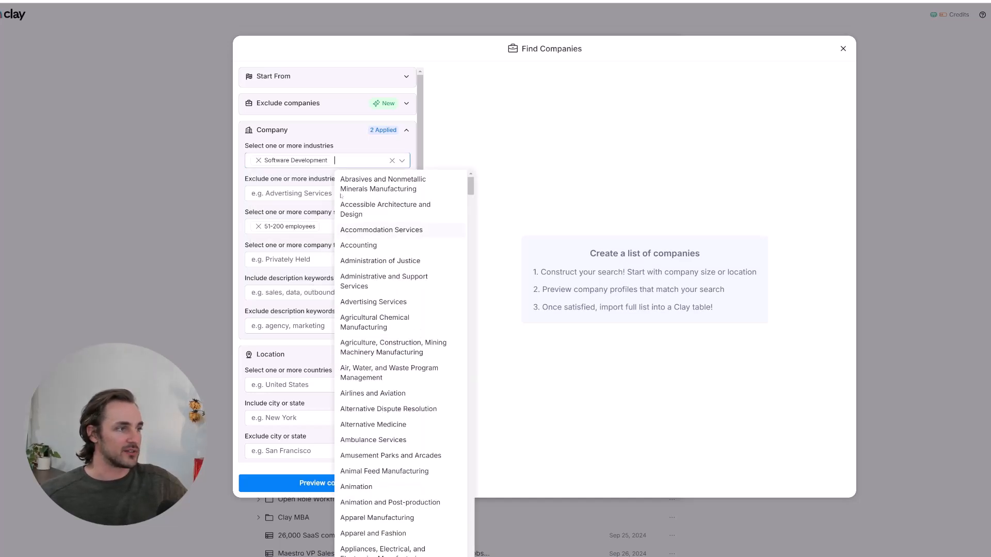
left_click(524, 164)
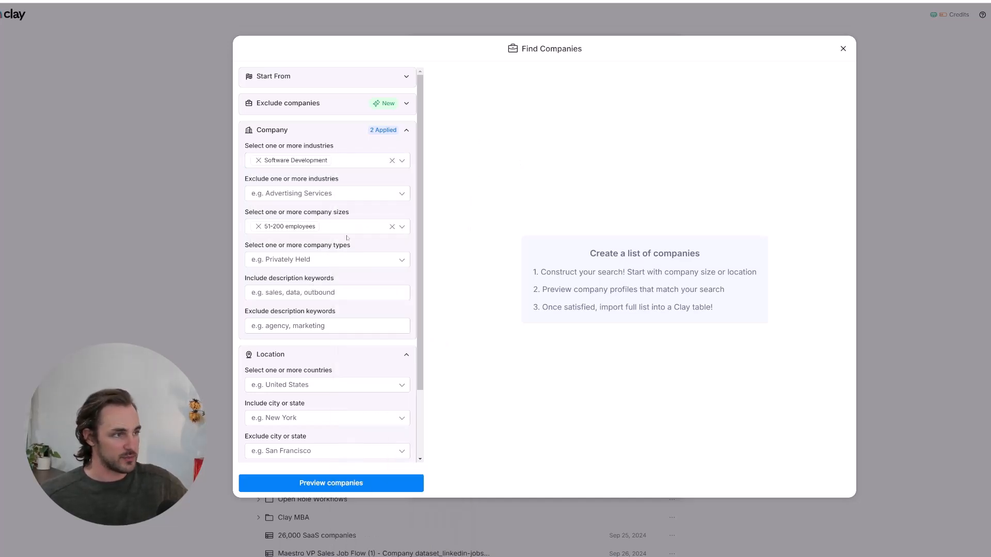
- Restrict companies to the United States and preview the matching results
scroll(351, 251, "down", 2)
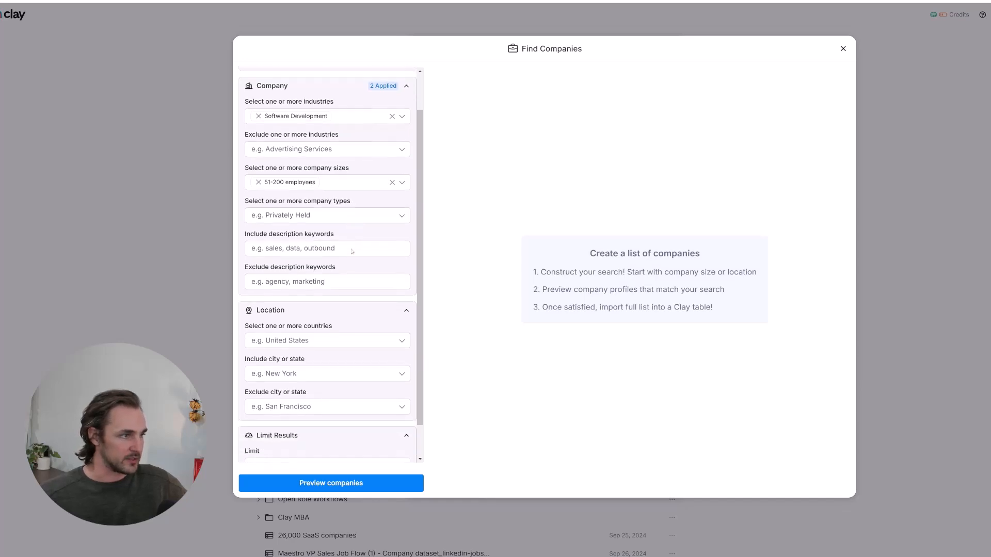
scroll(355, 243, "down", 2)
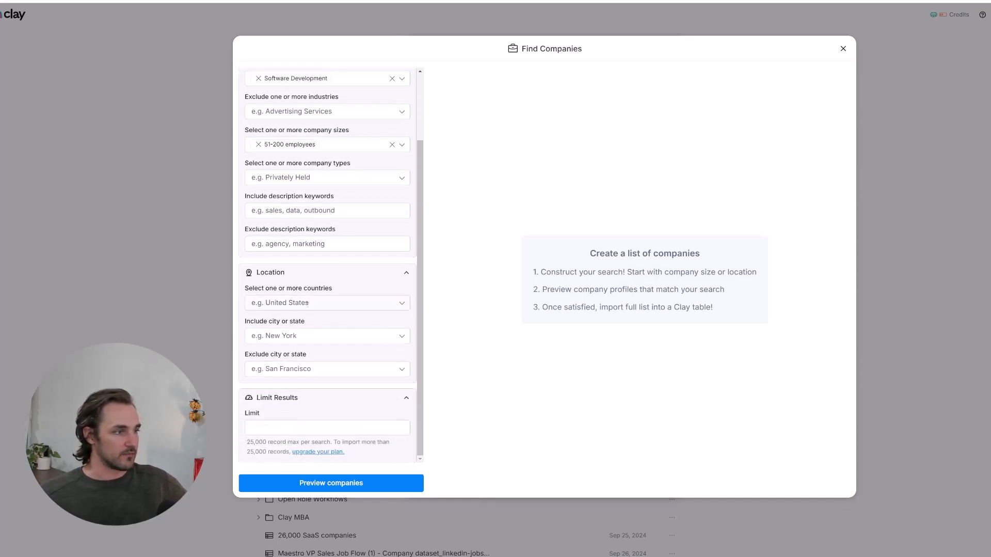
left_click(308, 303)
type("United")
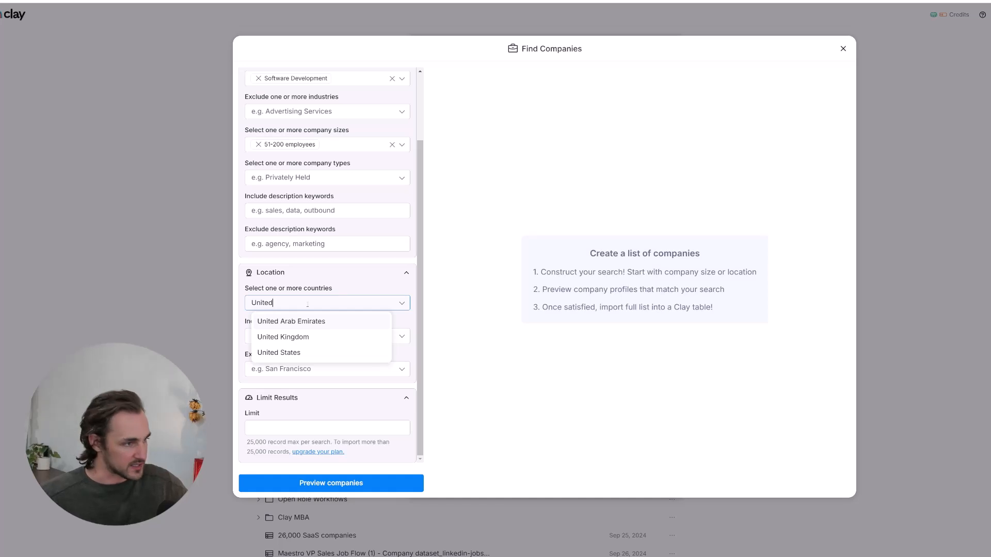
left_click(299, 352)
left_click(513, 268)
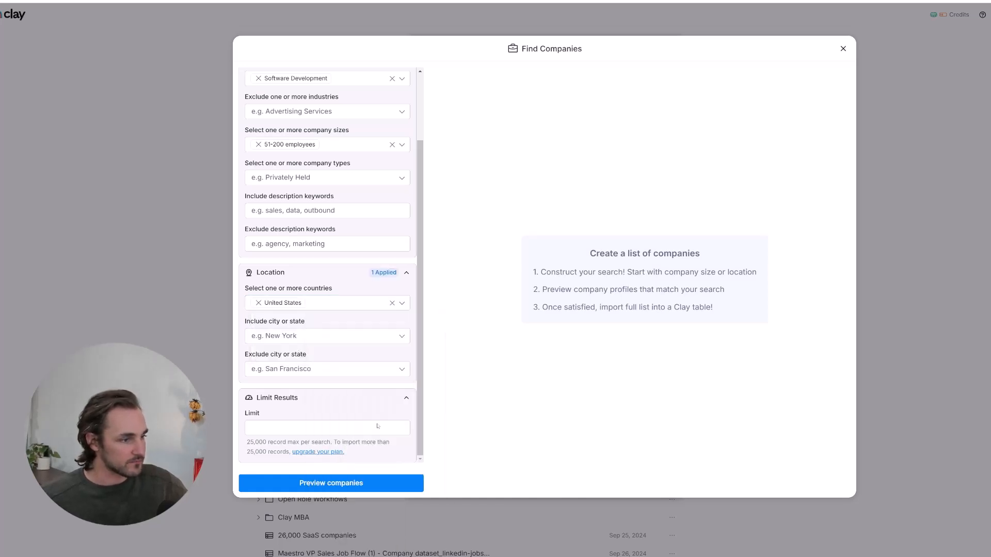
left_click(353, 483)
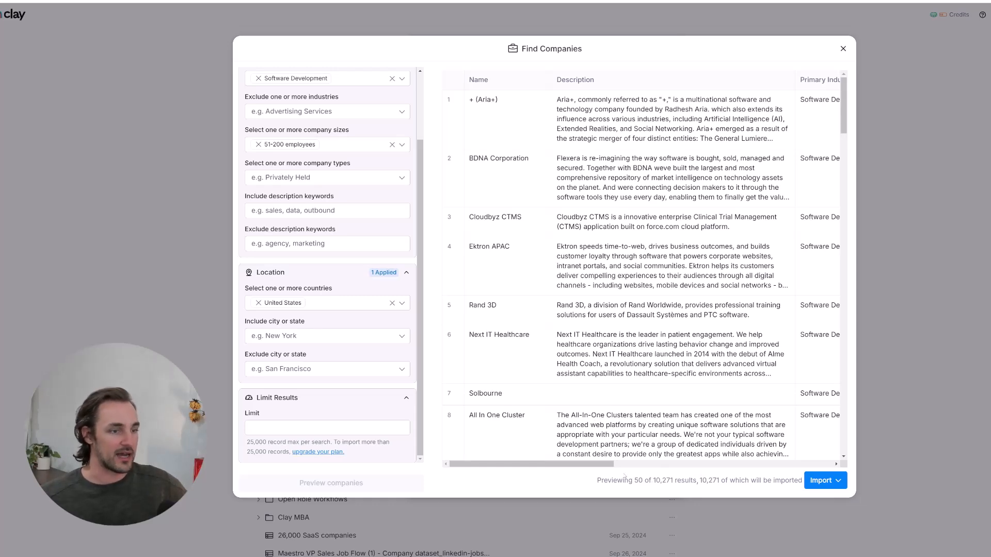
- Scroll through the preview of 10,271 matching companies and the filter panel
scroll(617, 268, "down", 7)
scroll(617, 268, "up", 8)
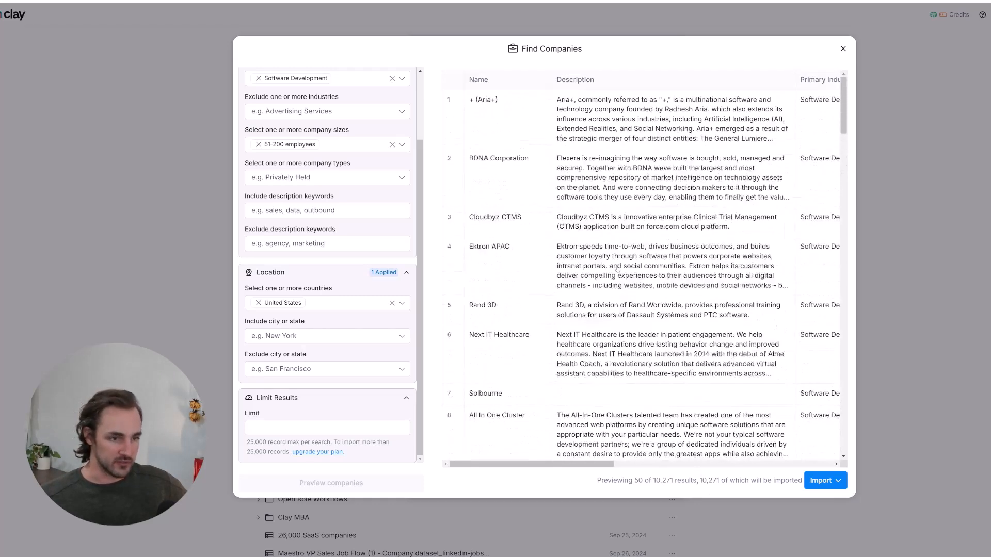
scroll(394, 306, "up", 3)
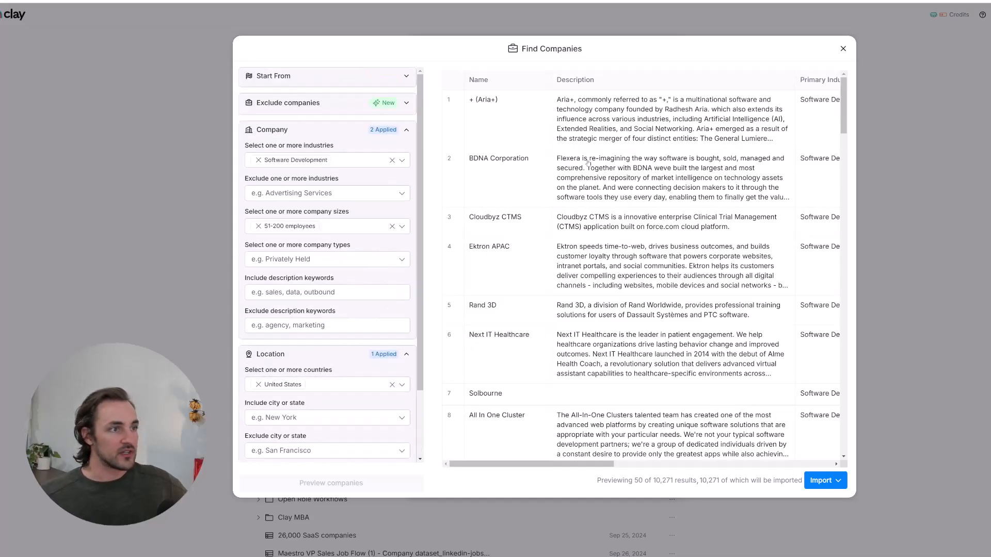
- Exclude 'agency' and 'software development agency' descriptions and preview the 10,116 results
left_click(295, 293)
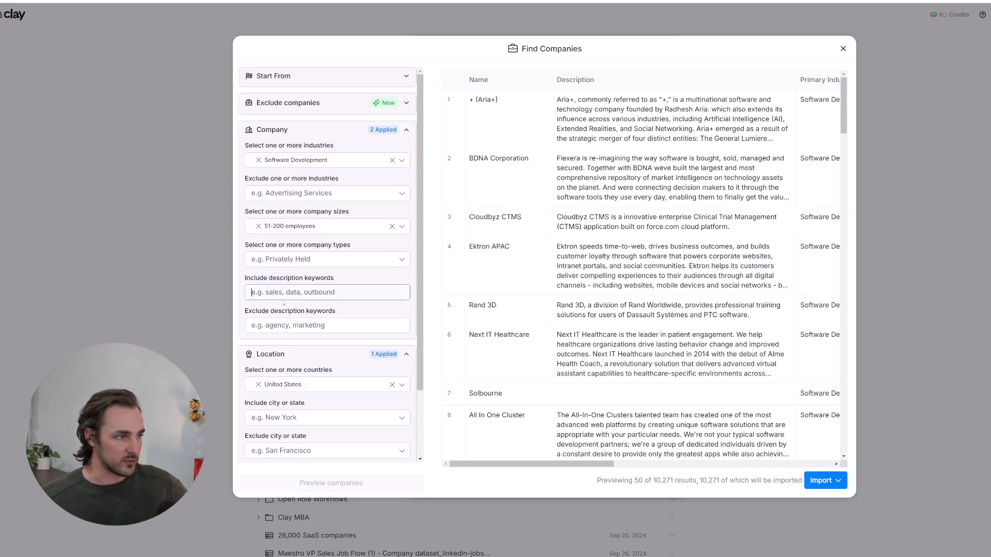
left_click(297, 327)
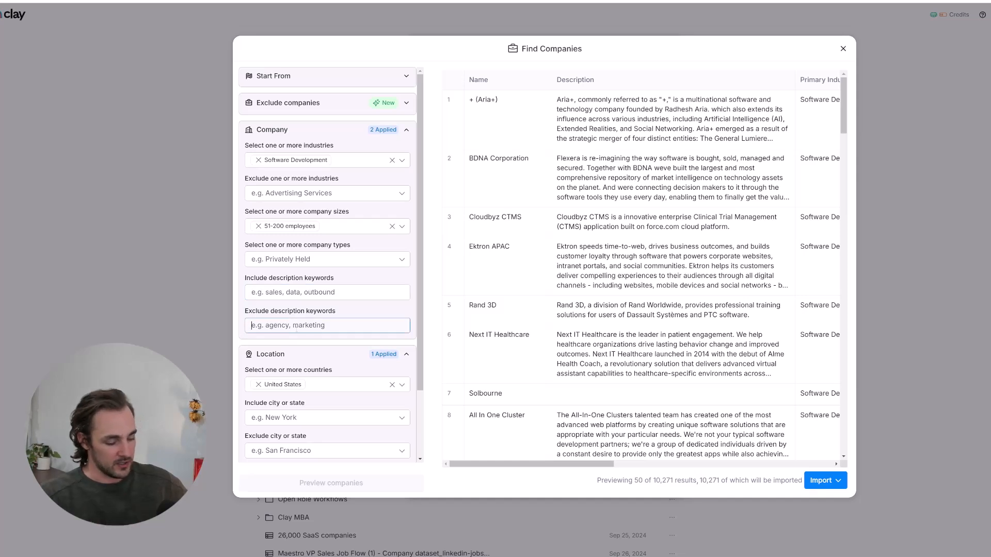
type("agency")
key("Return")
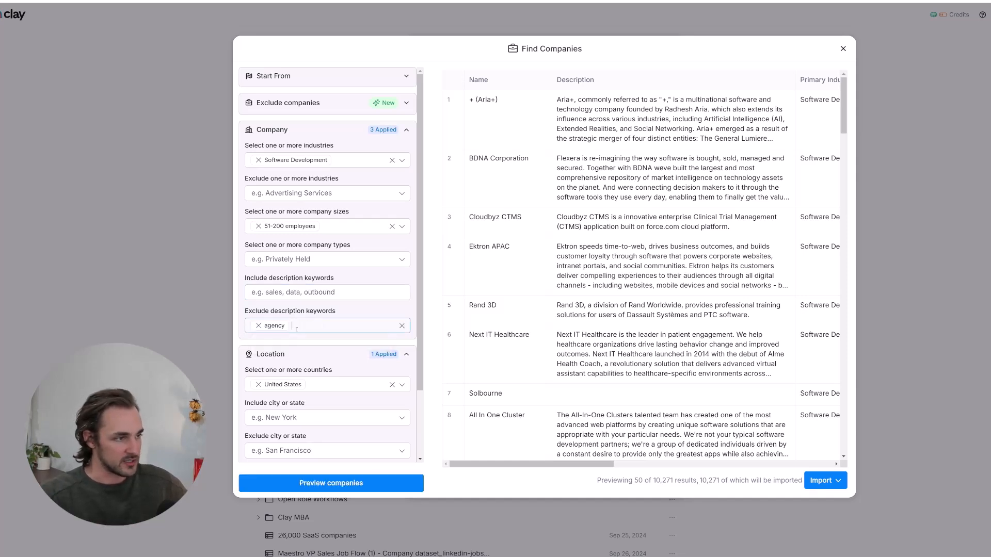
type("soft")
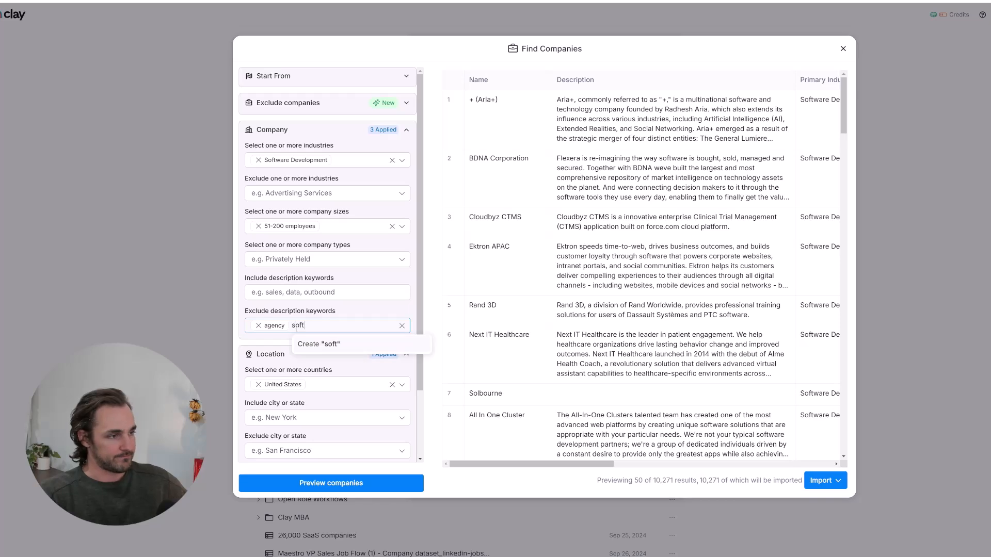
type("ware development agency")
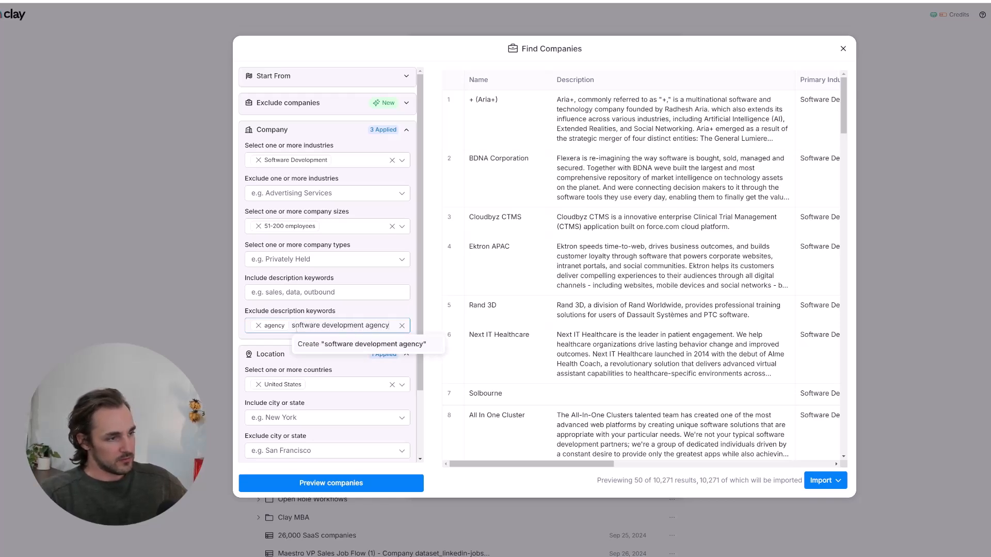
key("Return")
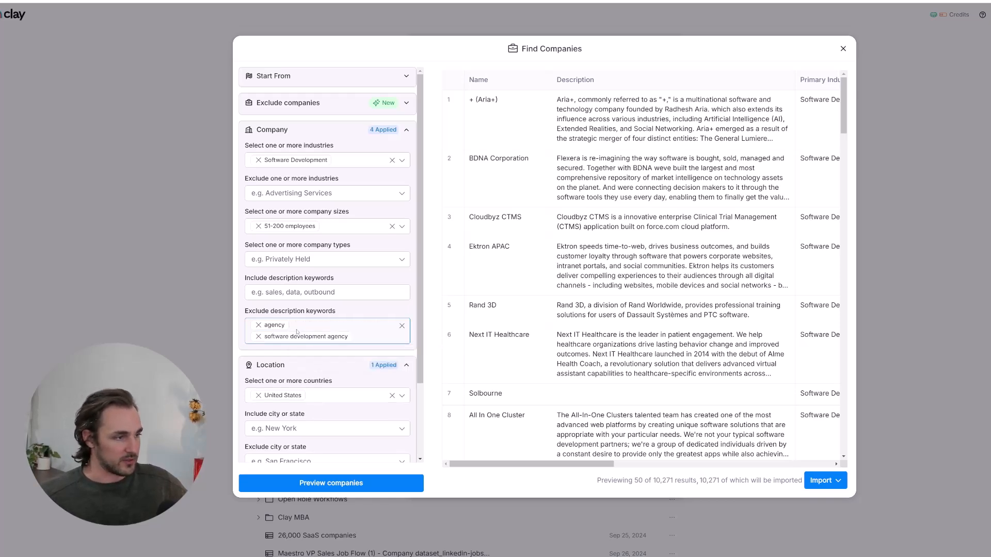
left_click(356, 485)
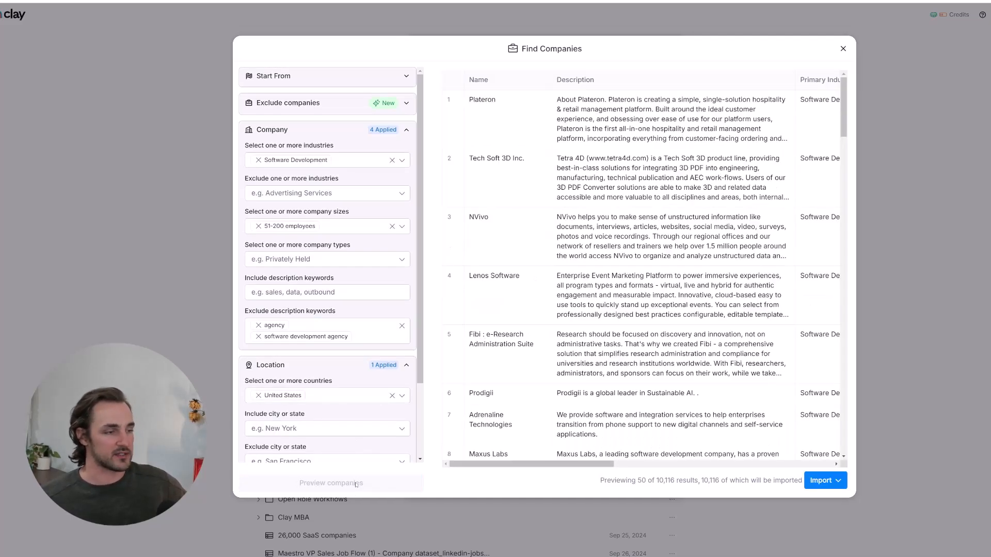
mouse_move(698, 481)
left_mouse_down()
mouse_move(637, 481)
mouse_move(692, 480)
left_mouse_up()
left_click(637, 481)
left_click(691, 479)
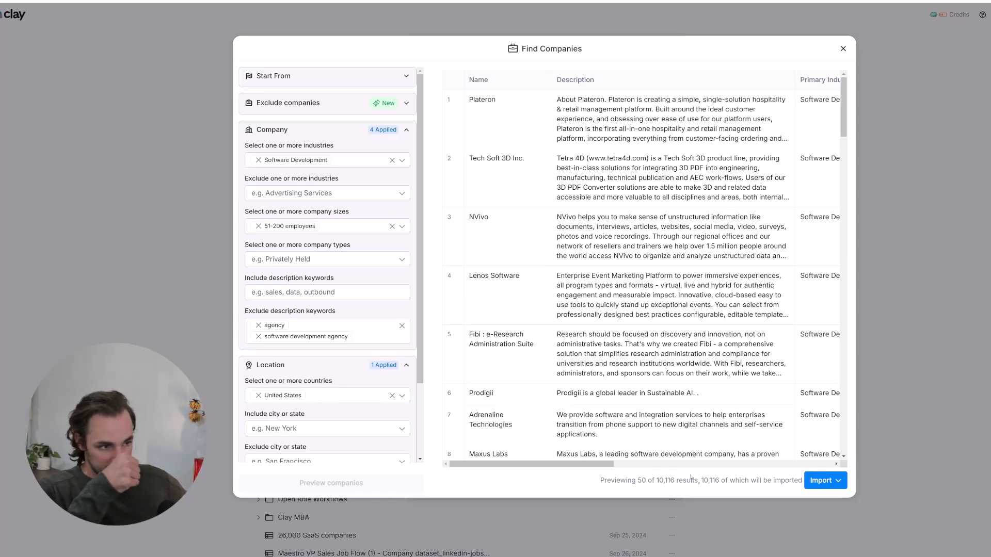
scroll(325, 287, "down", 3)
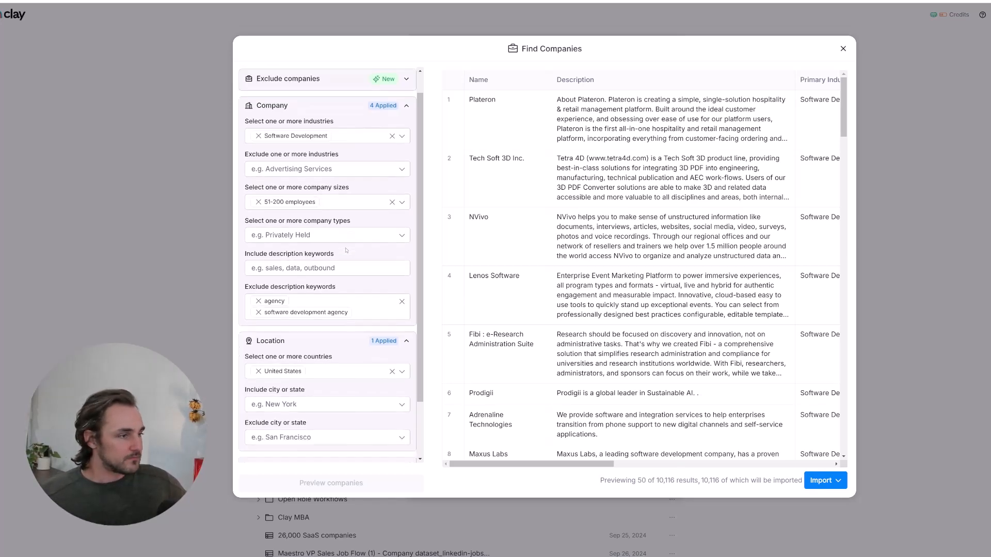
scroll(325, 286, "down", 1)
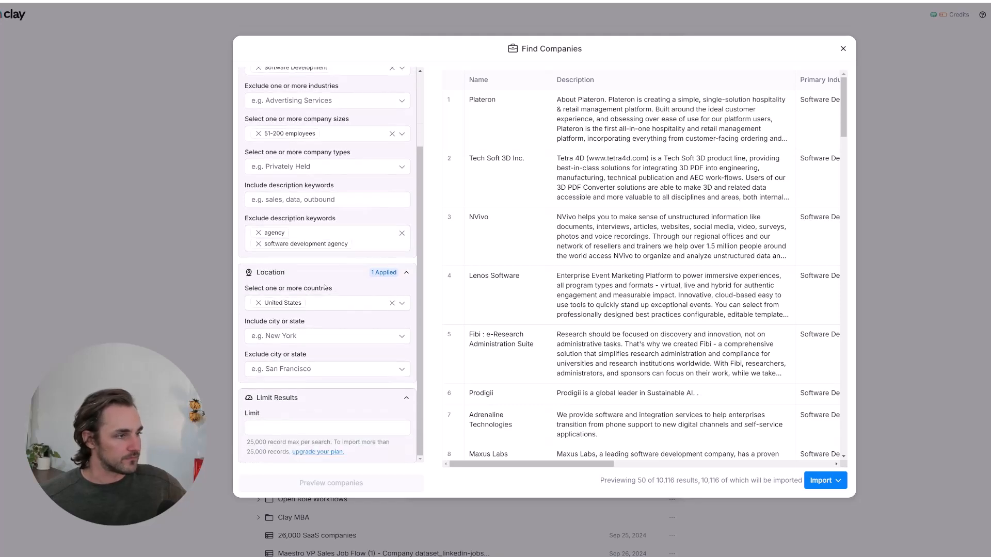
scroll(325, 287, "up", 2)
- Require 'saas' in company descriptions and refresh the preview
left_click(295, 243)
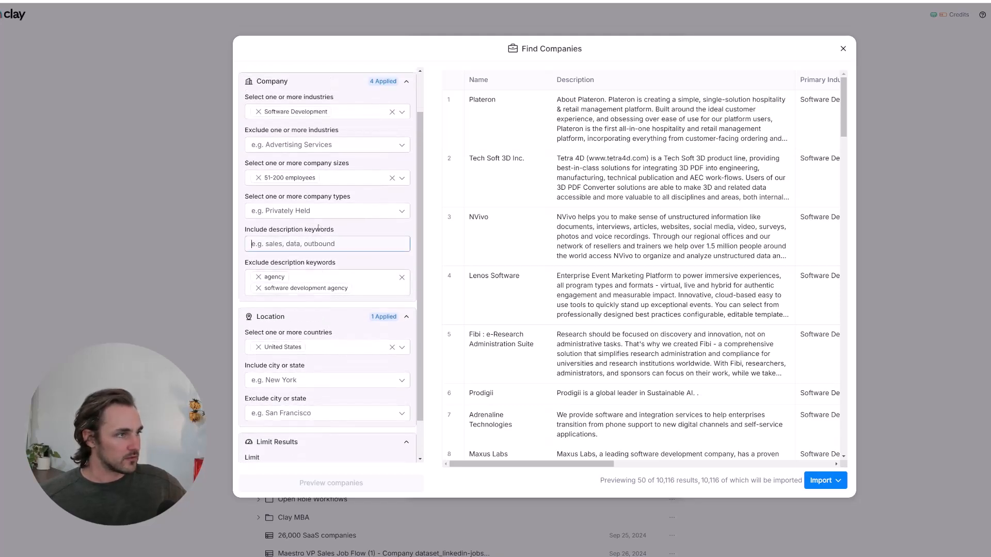
type("saas")
key("Return")
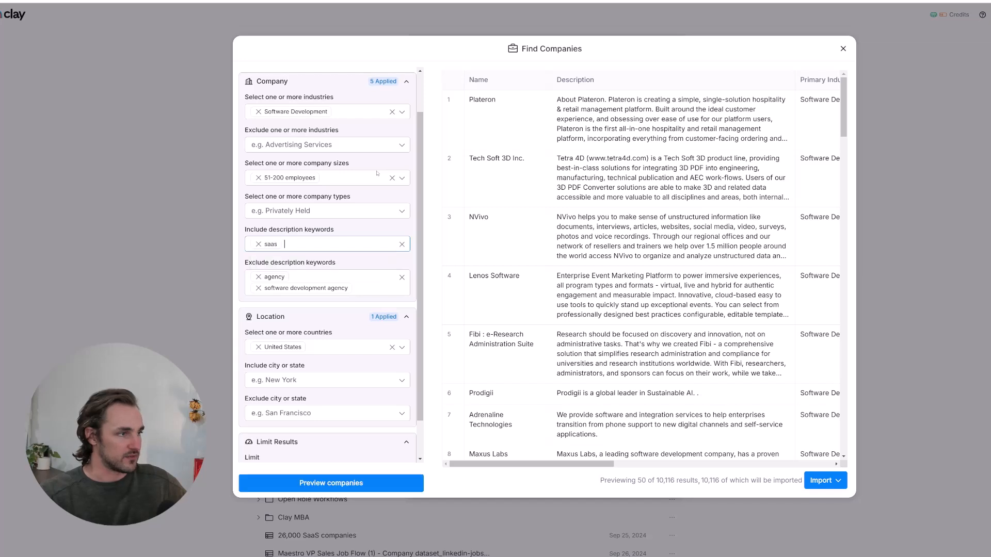
left_click(343, 483)
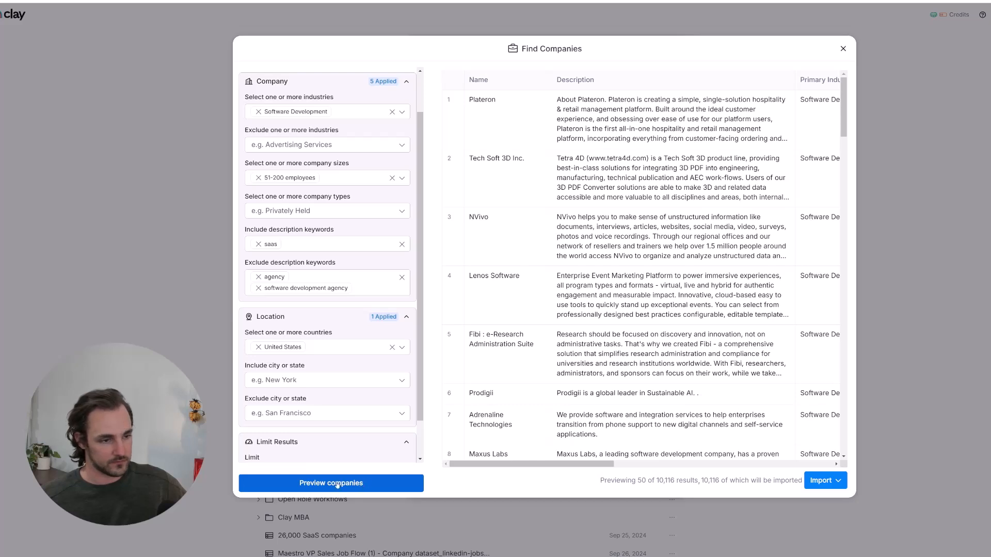
left_click(338, 483)
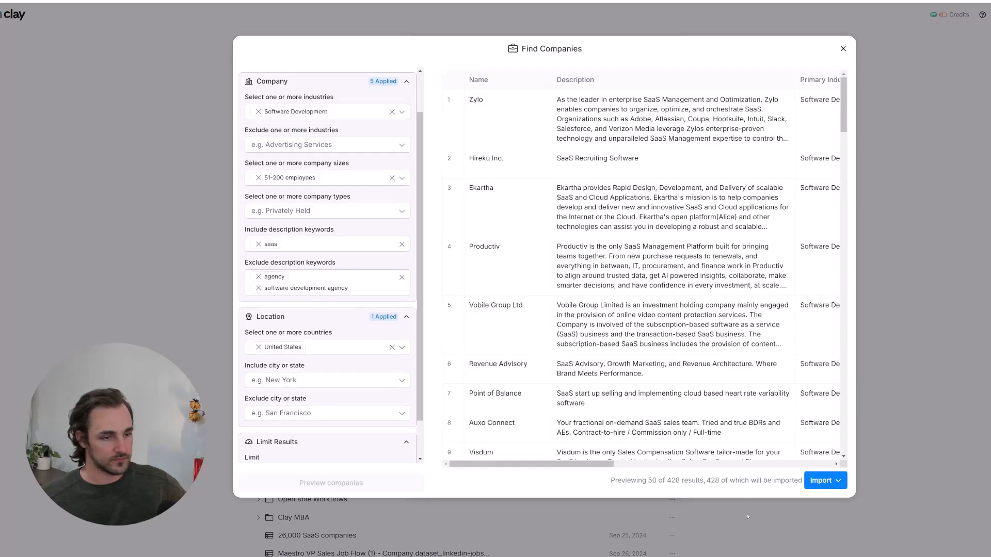
- Drop the 'saas' keyword after reviewing 428 results, re-preview, and open the import options
left_click_drag(611, 481, 772, 481)
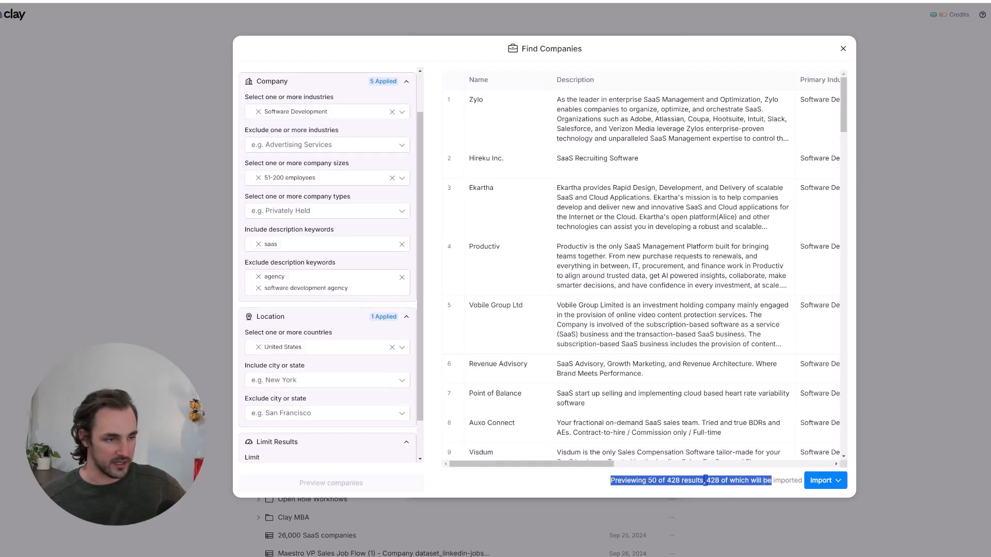
left_click(772, 481)
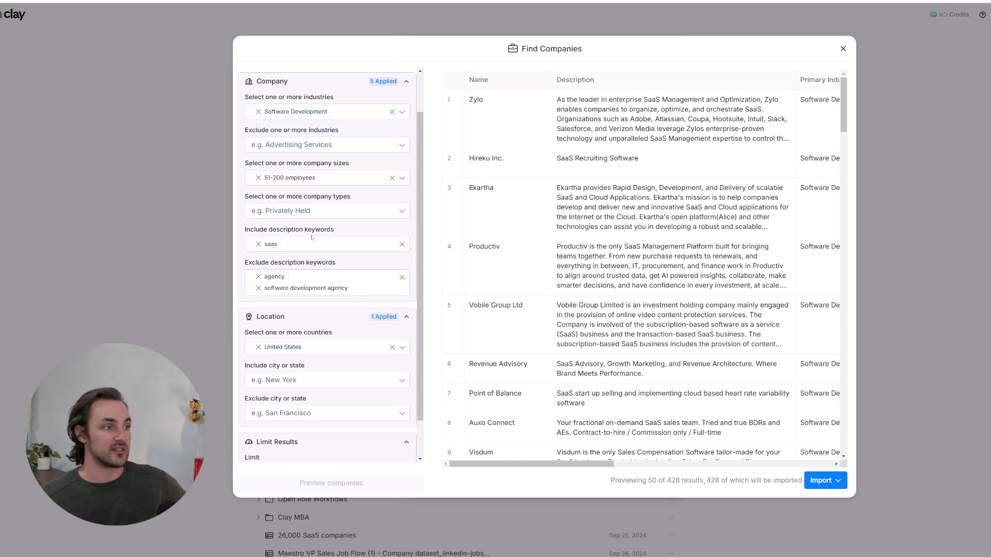
left_click(258, 244)
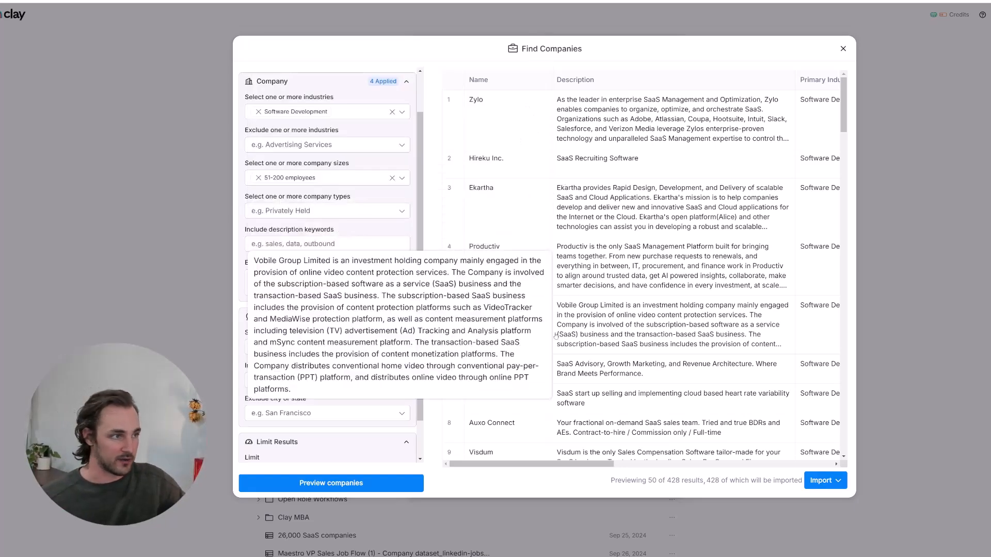
left_click(364, 483)
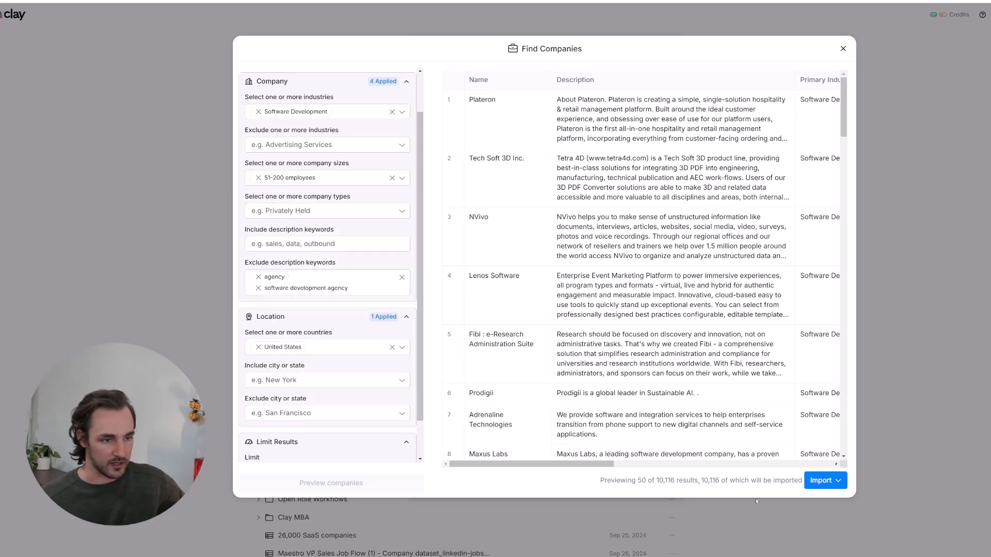
left_click(824, 480)
- Import the companies into a new table without optional enrichments
left_click(829, 507)
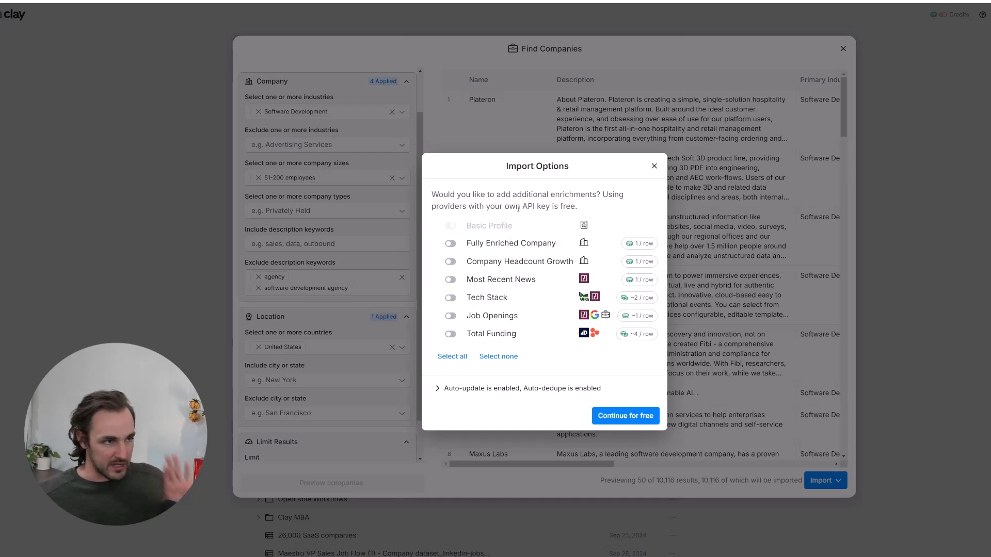
left_click(624, 416)
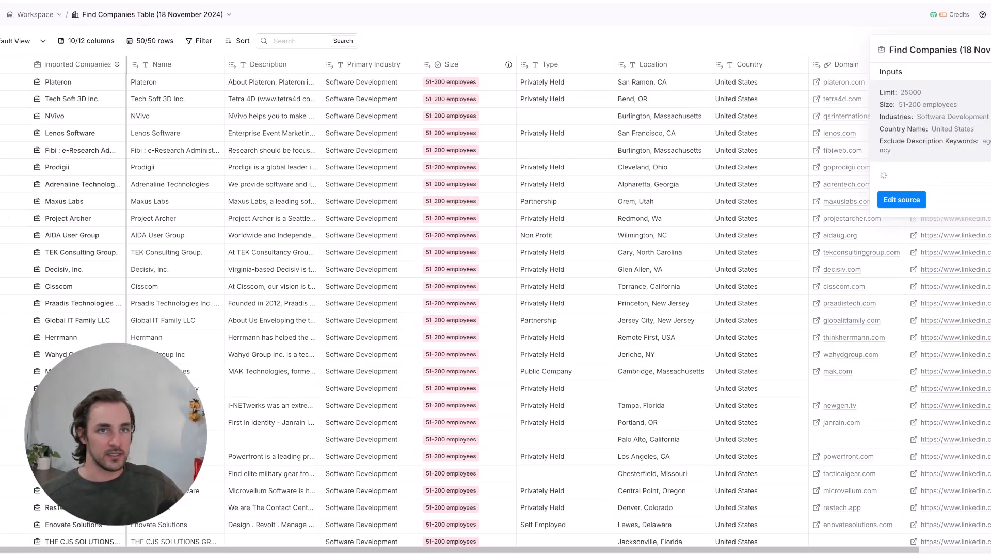
- Start a Find people search at these companies from the table's actions menu
key("Escape")
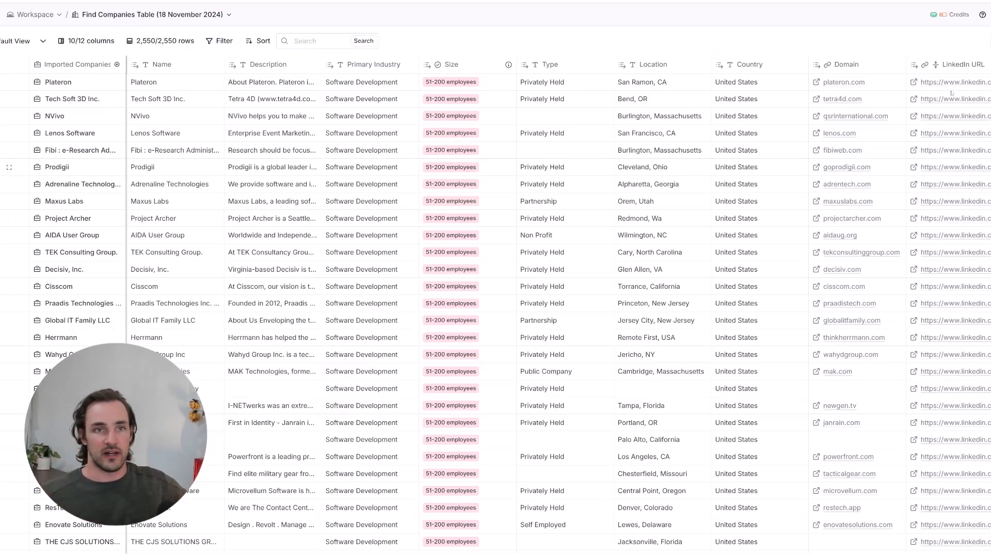
left_click(989, 40)
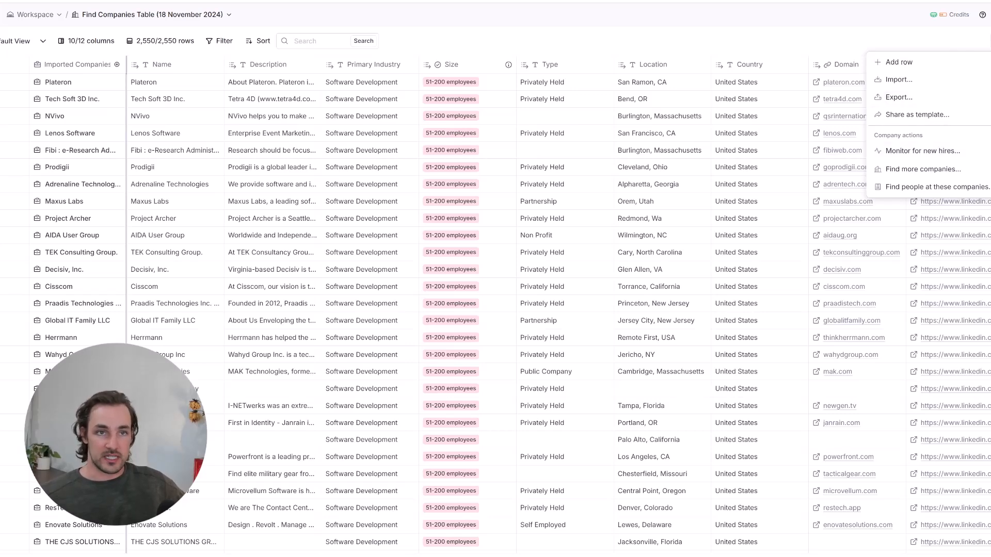
left_click(925, 188)
scroll(309, 175, "down", 5)
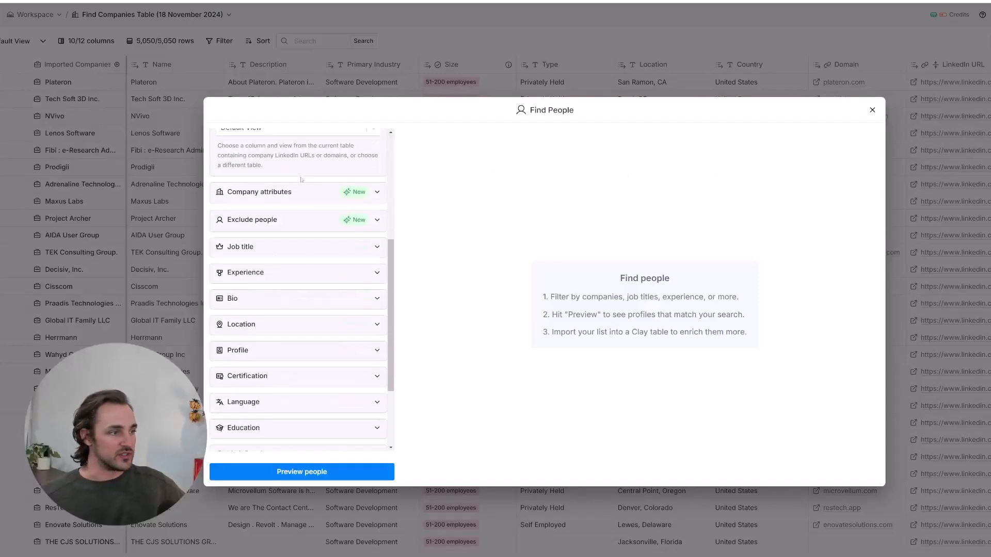
- Expand the Job title filter section of the people search
left_click(261, 223)
left_click(261, 224)
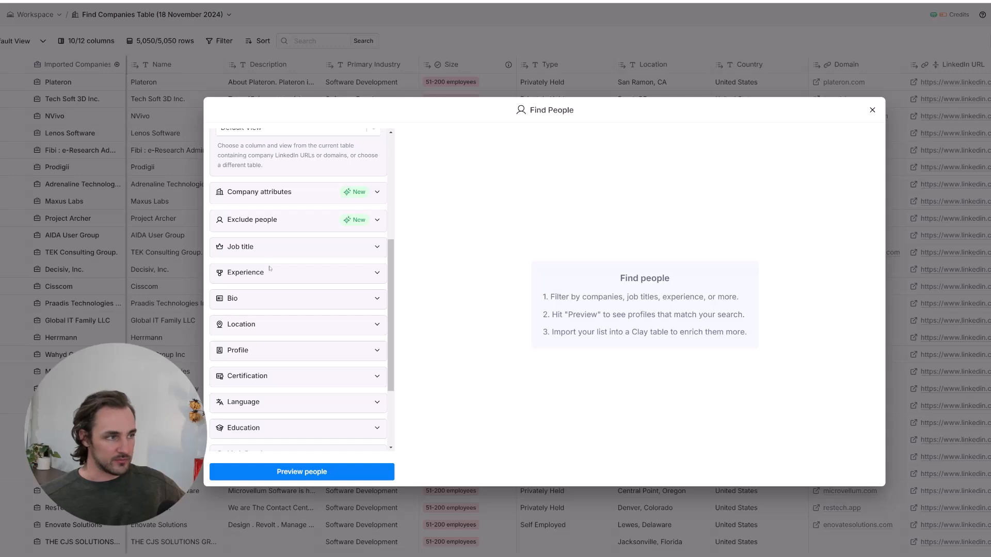
left_click(258, 220)
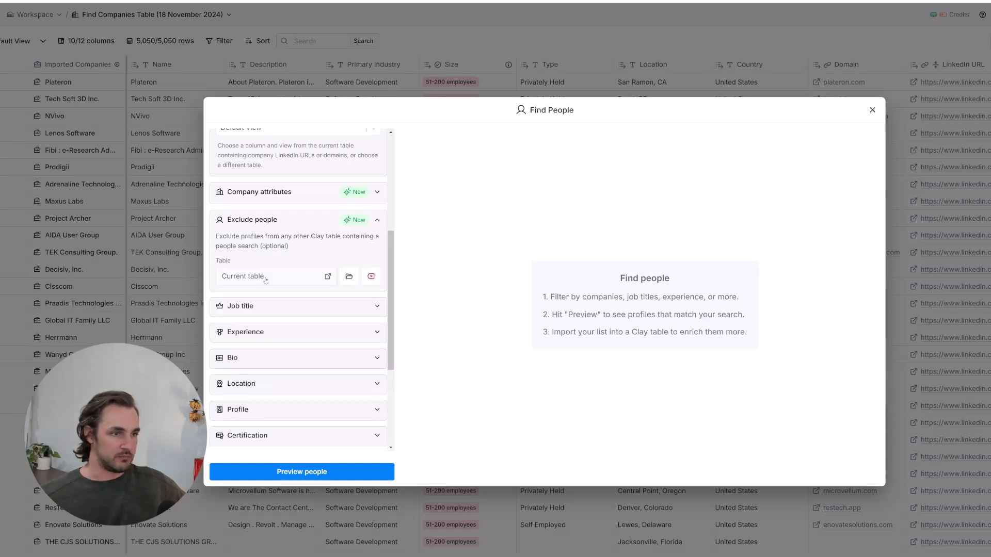
left_click(281, 220)
left_click(282, 253)
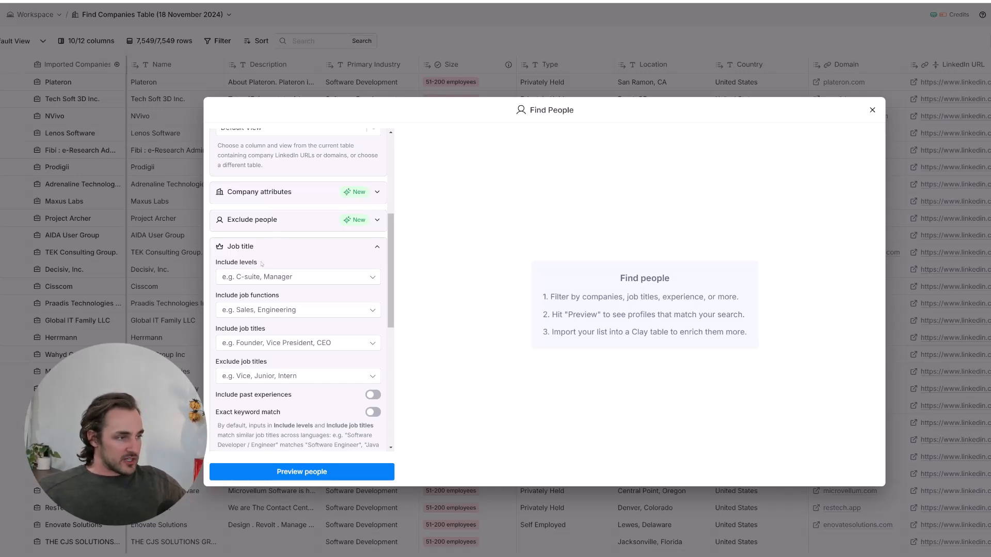
scroll(264, 262, "down", 1)
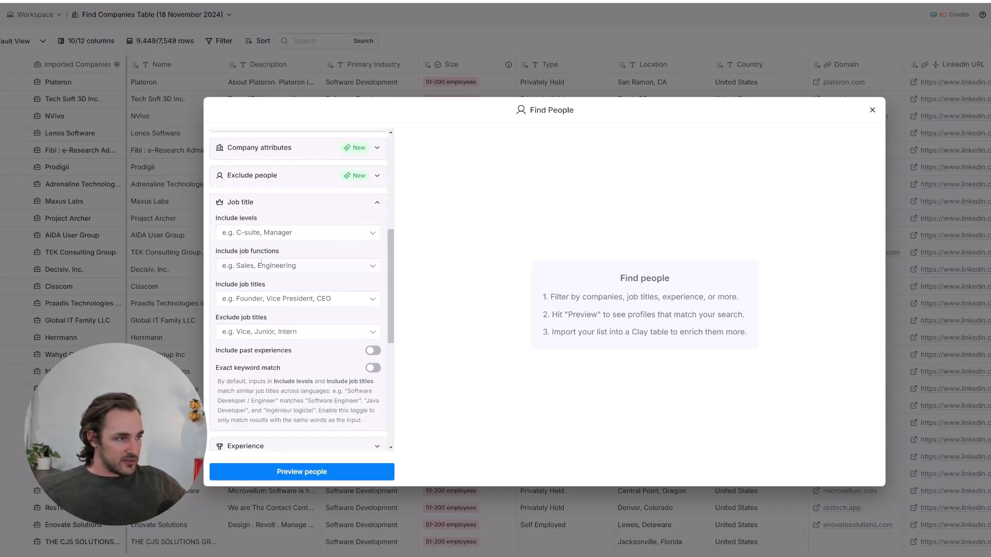
left_click(286, 298)
left_click(413, 315)
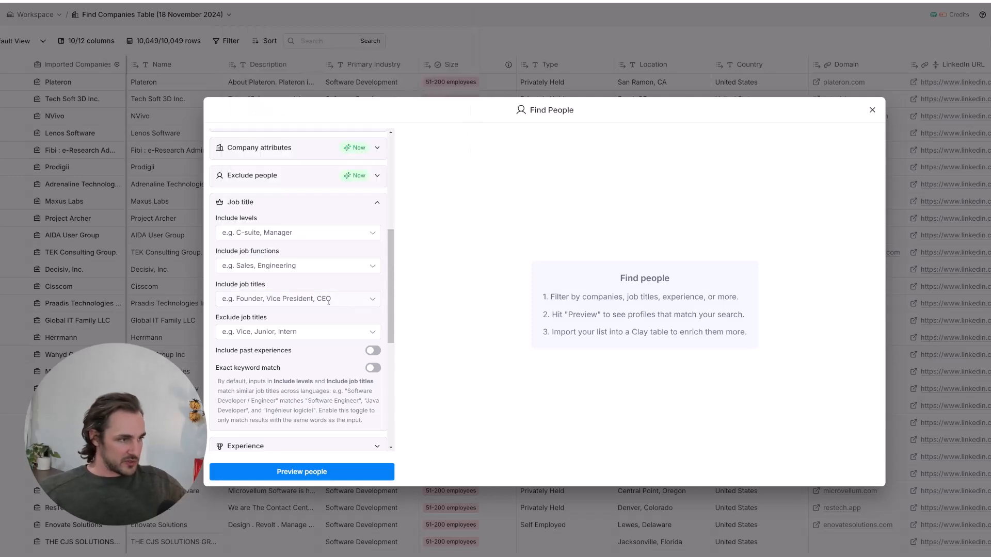
- Include job titles 'VP sales' and 'VP Marketing', then expand the Experience filters
left_click(311, 299)
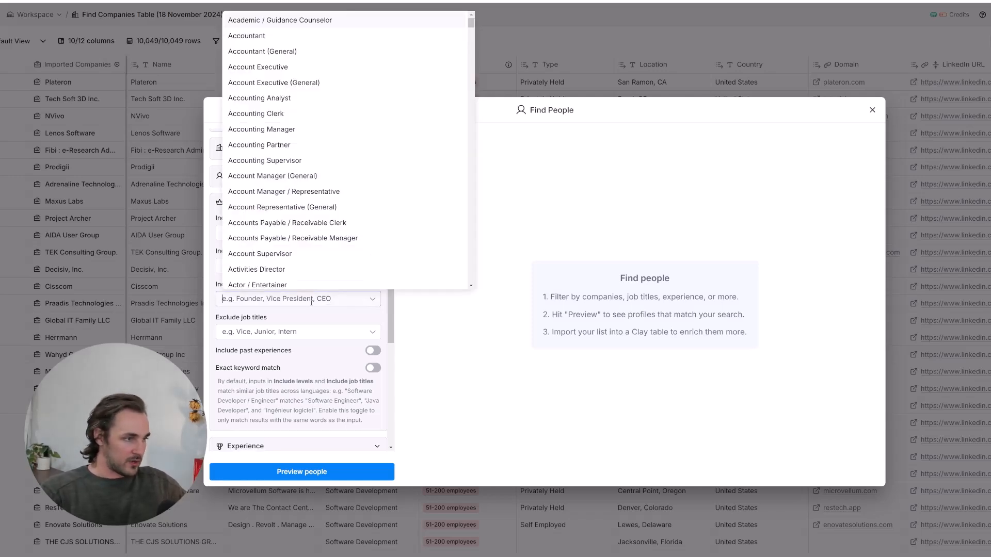
type("VP sales")
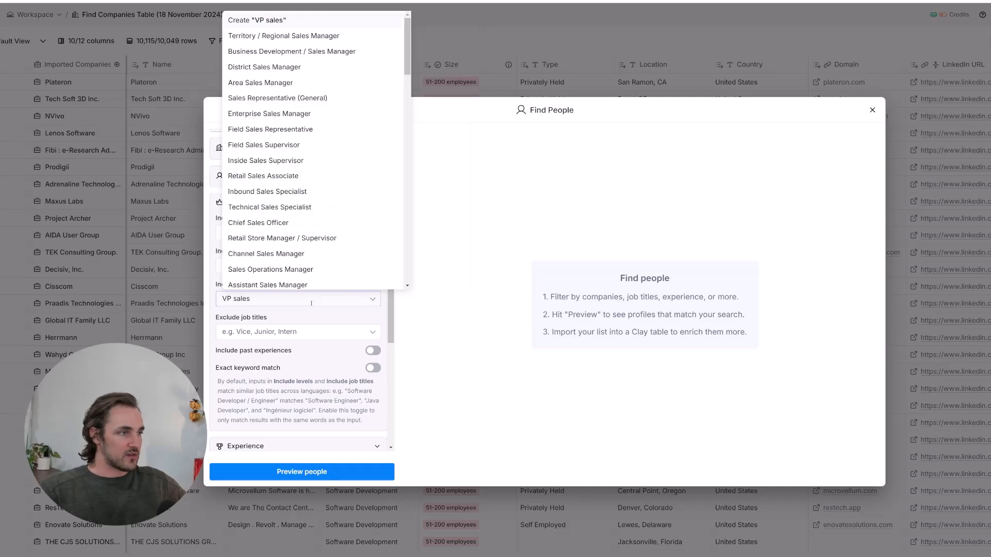
key("Return")
type("VP Marketing")
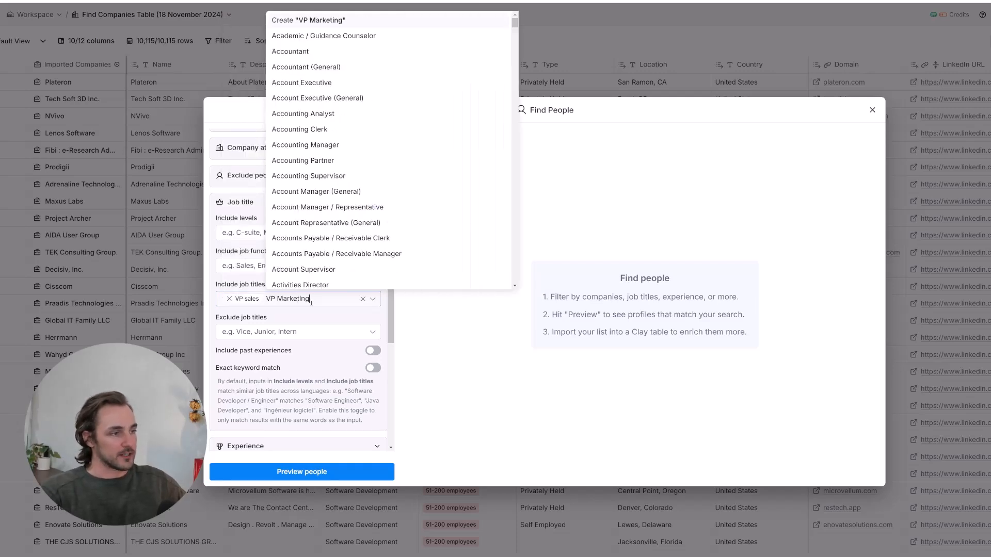
key("Return")
key("Escape")
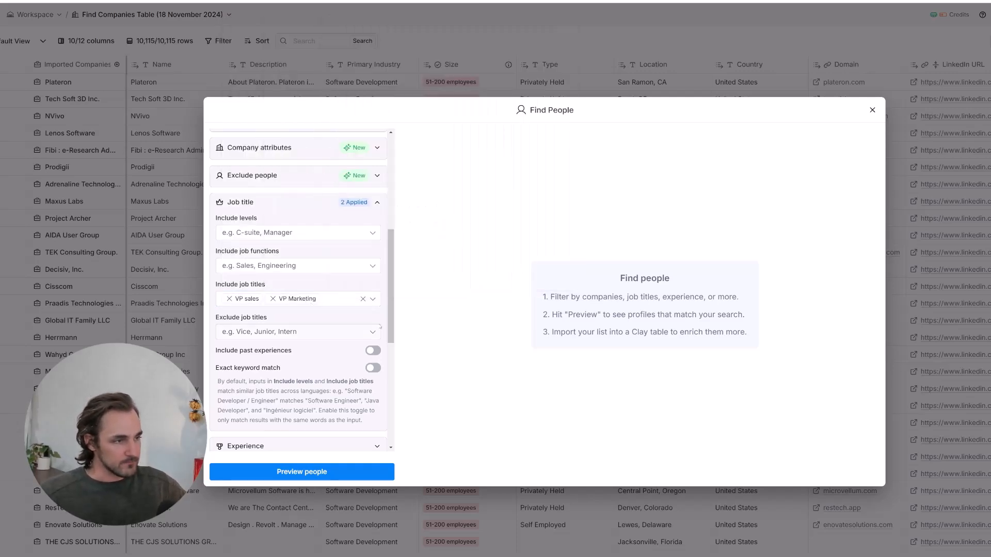
scroll(302, 273, "down", 4)
left_click(302, 270)
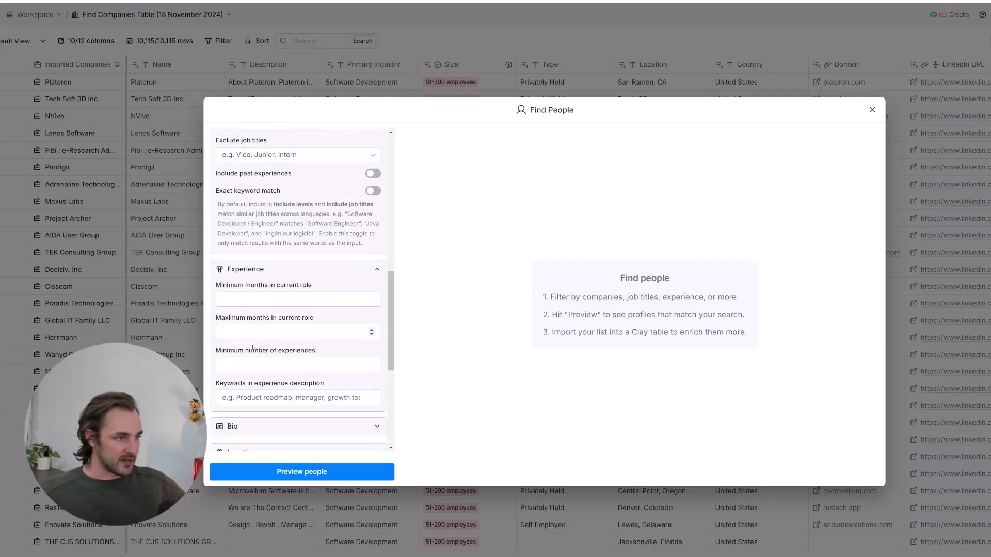
- Set maximum months in current role to 12
left_click(261, 333)
type("12")
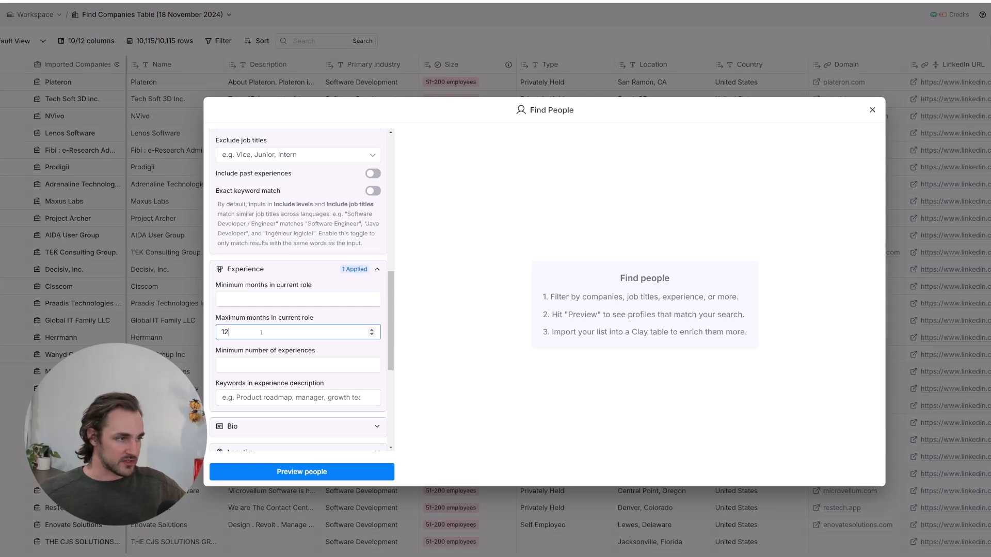
scroll(258, 225, "down", 5)
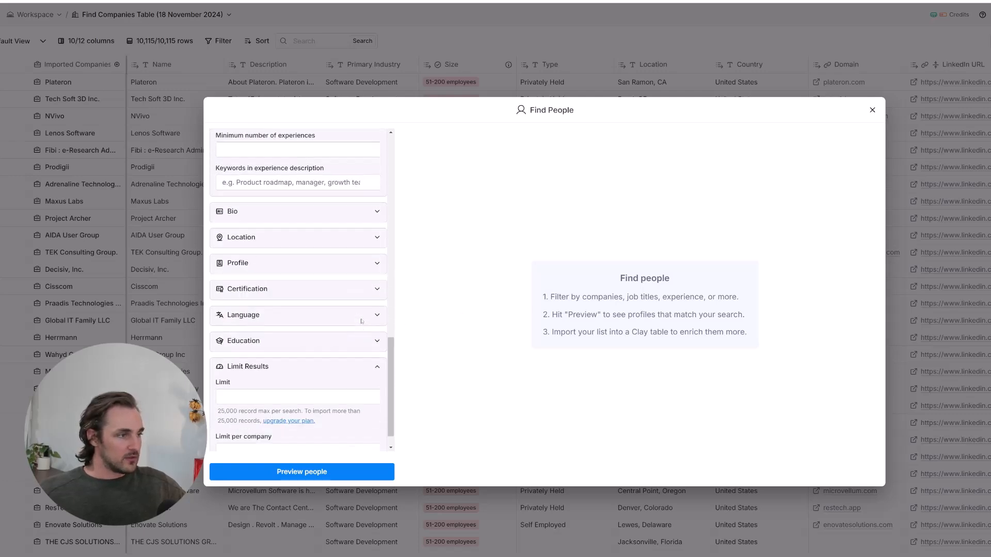
- Include only people located in the United States
left_click(245, 238)
left_click(248, 262)
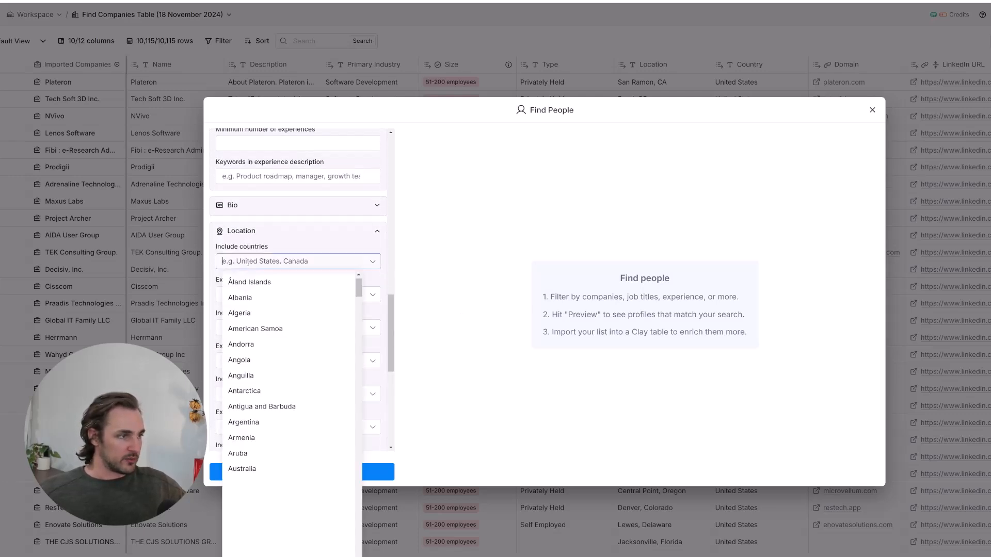
type("United")
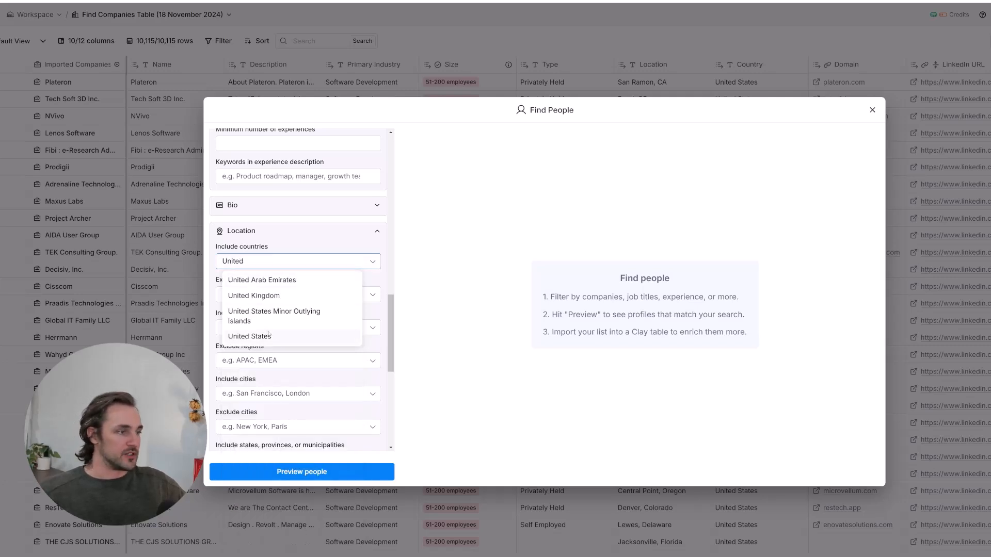
left_click(250, 336)
left_click(428, 278)
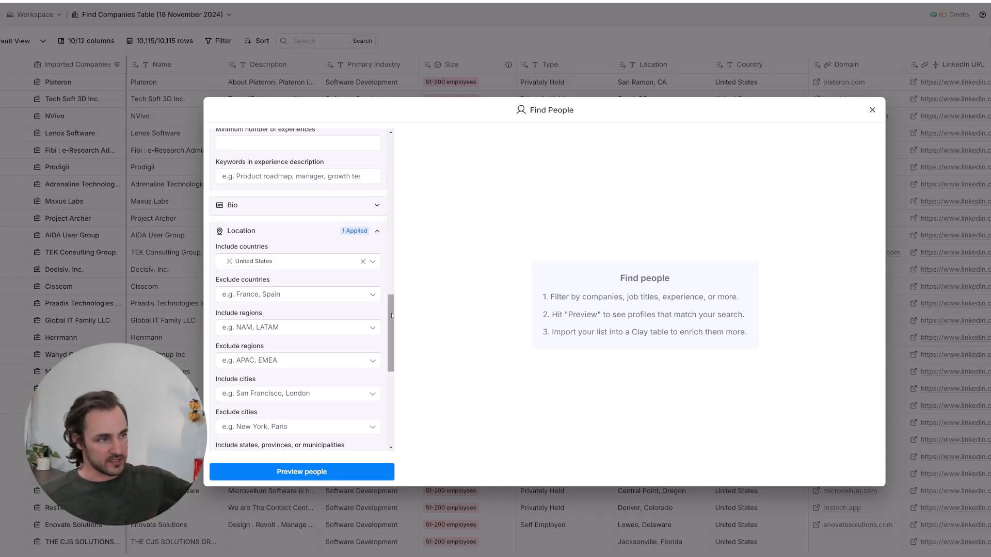
scroll(302, 339, "down", 5)
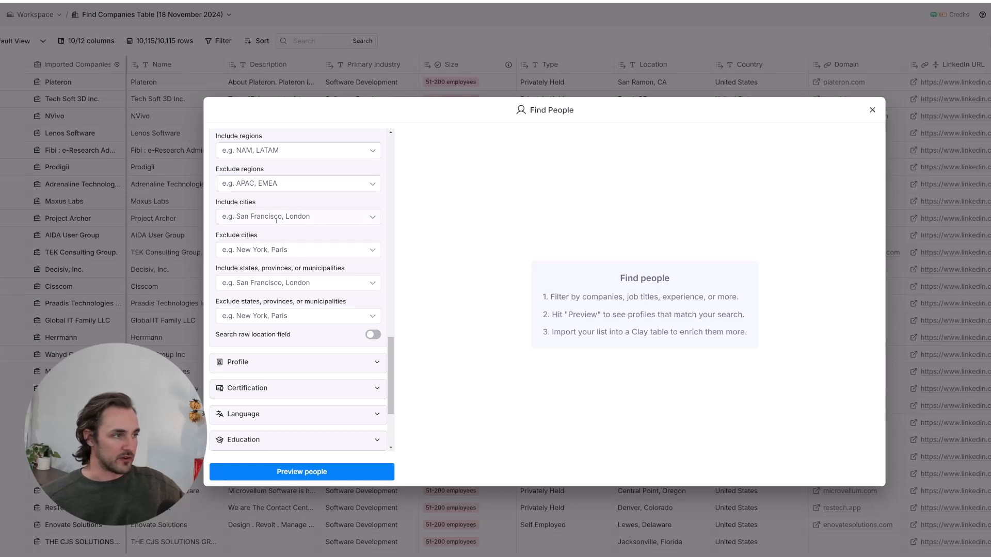
scroll(281, 243, "down", 3)
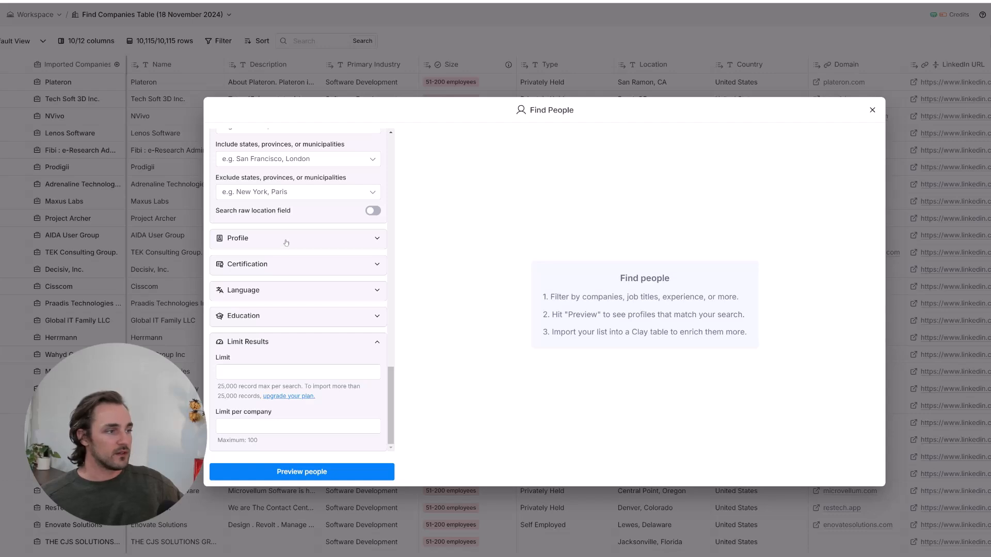
- Preview people, then add vice president sales and marketing titles to included job titles
left_click(297, 479)
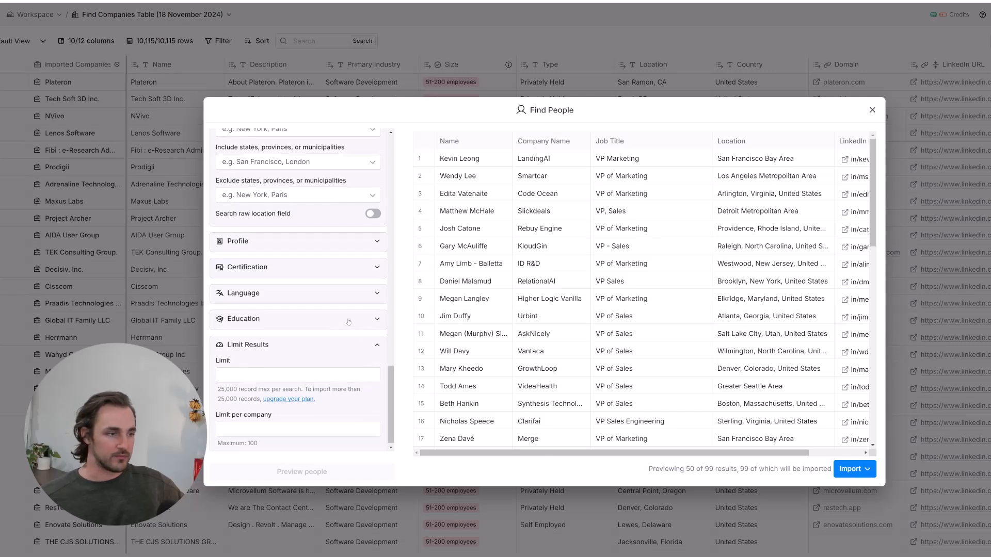
scroll(299, 288, "up", 10)
scroll(337, 328, "up", 5)
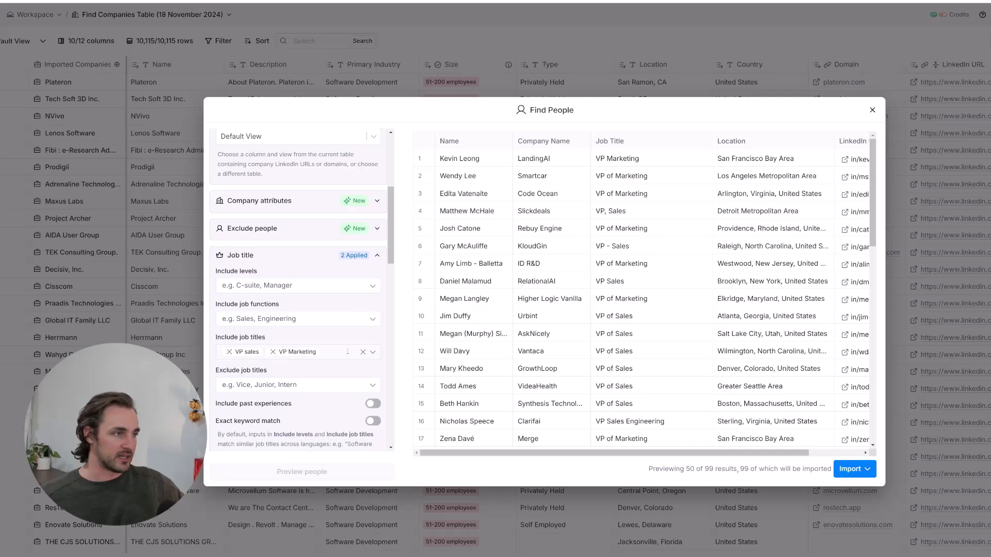
left_click(348, 352)
type("Vice")
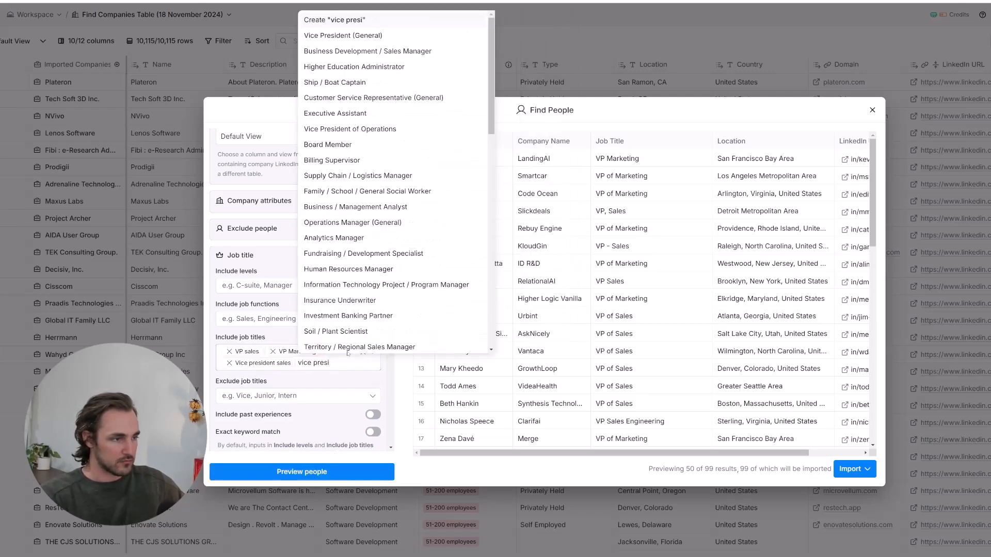
type("ident market")
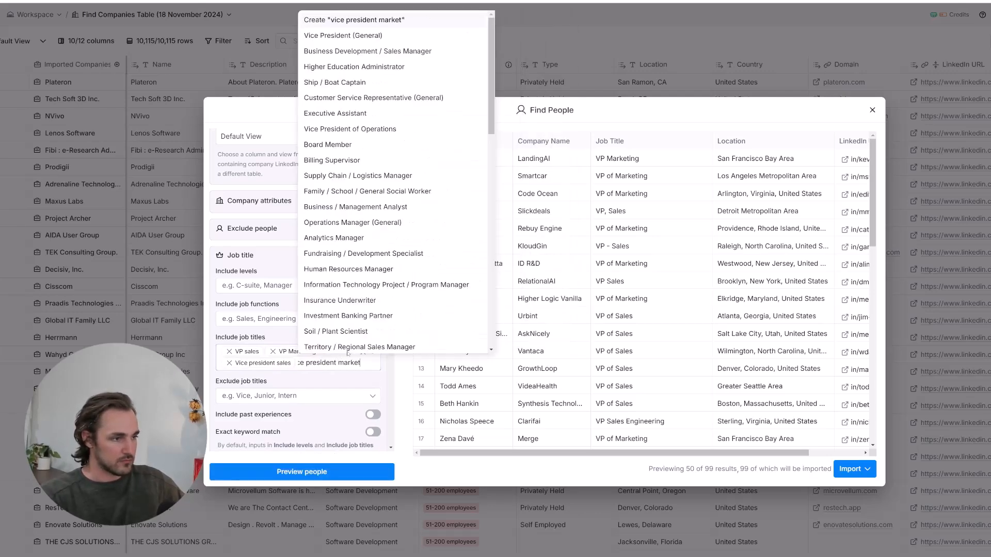
type("ing")
key("Return")
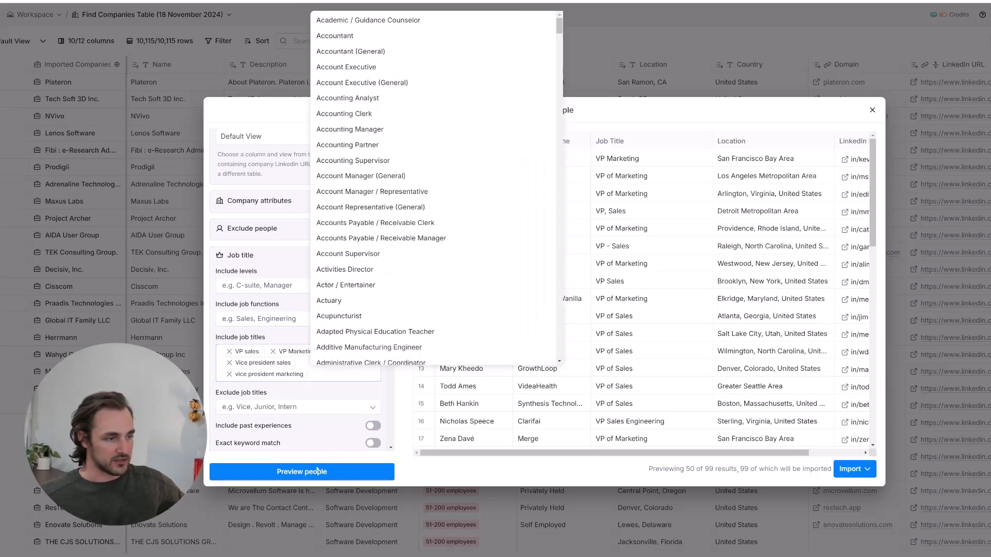
- Refresh the people preview, now showing 284 matching results
left_click(317, 471)
left_click_drag(701, 470, 803, 470)
left_click(803, 470)
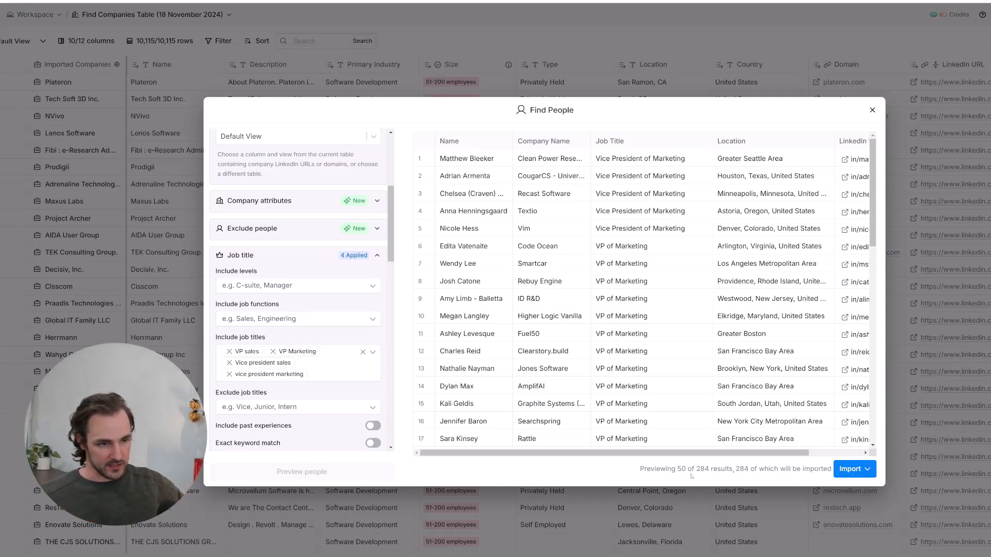
- Import the 284 previewed people into a new table with the free import option
left_click(858, 470)
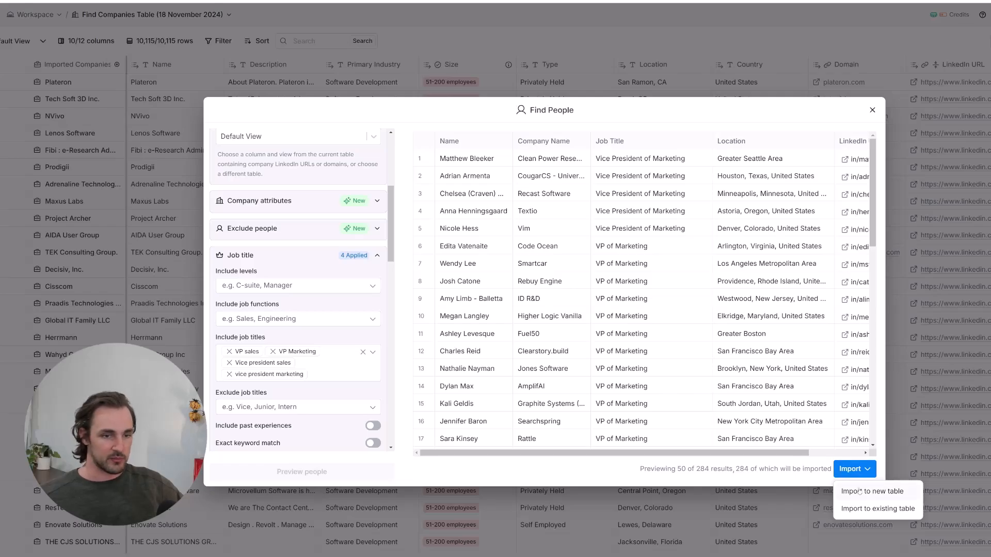
left_click(859, 492)
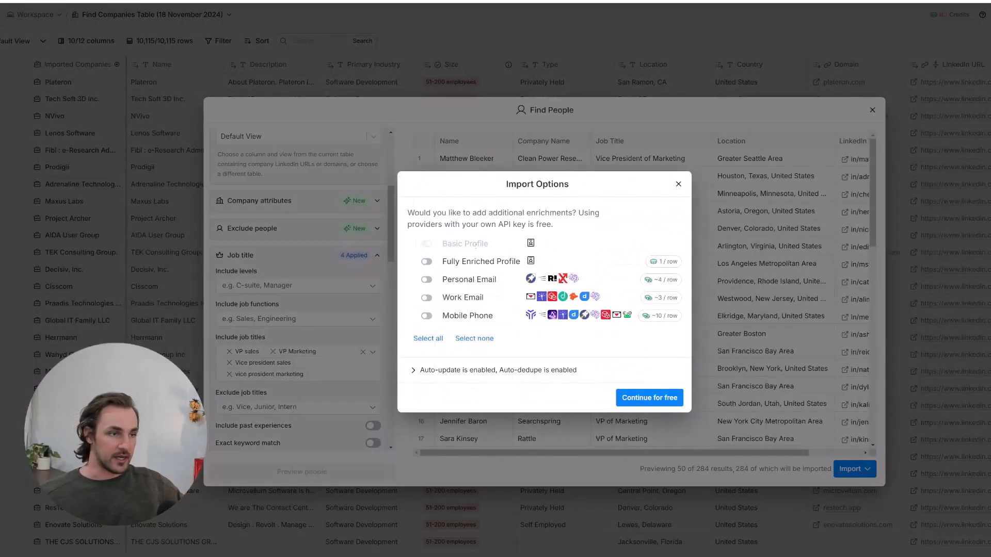
mouse_move(443, 245)
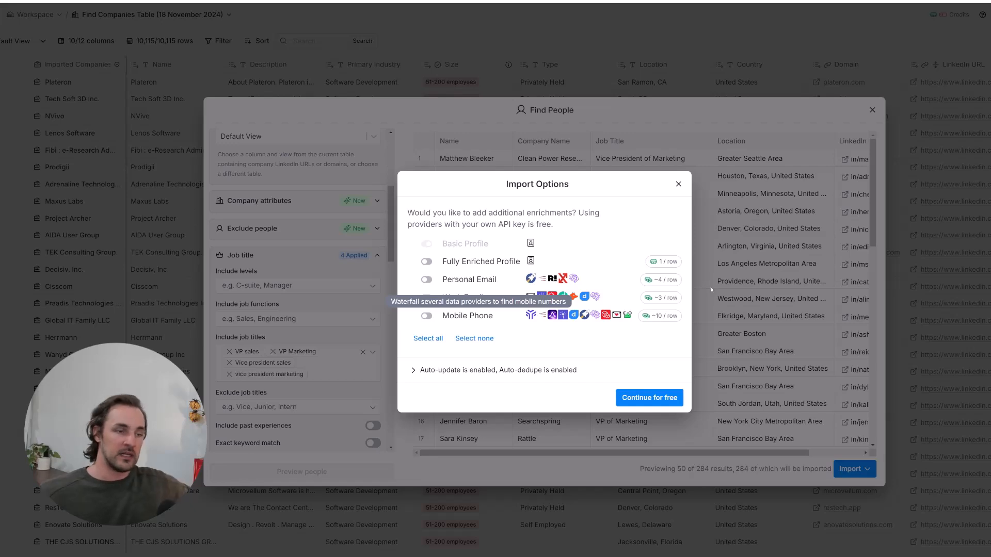
left_click(642, 392)
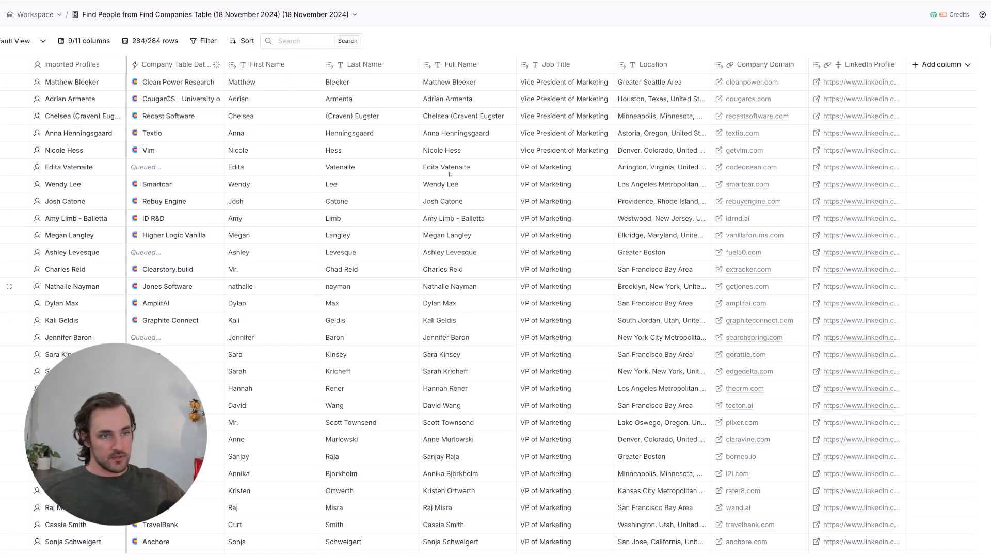
left_click(378, 283)
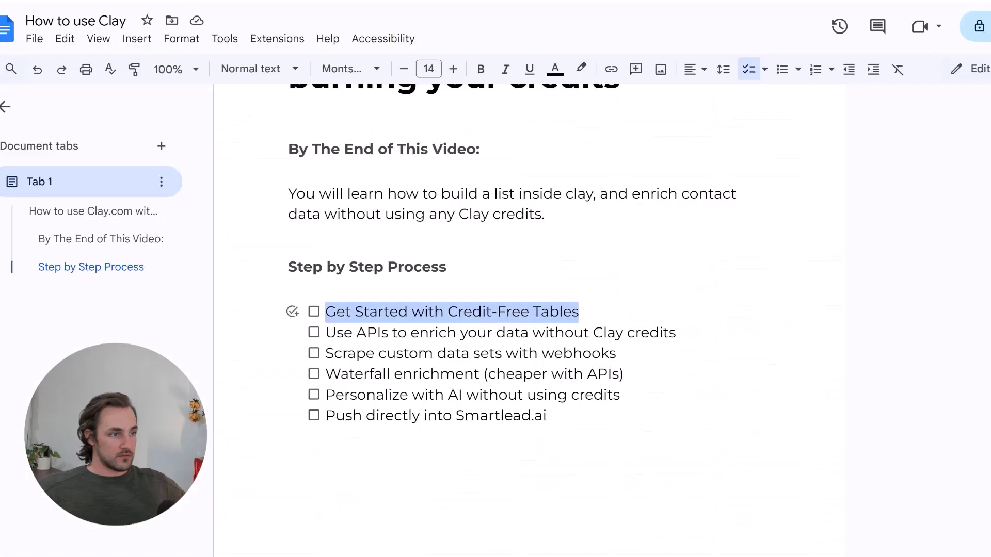
- Tick off 'Get Started with Credit-Free Tables' in the Google Docs checklist
left_click(356, 312)
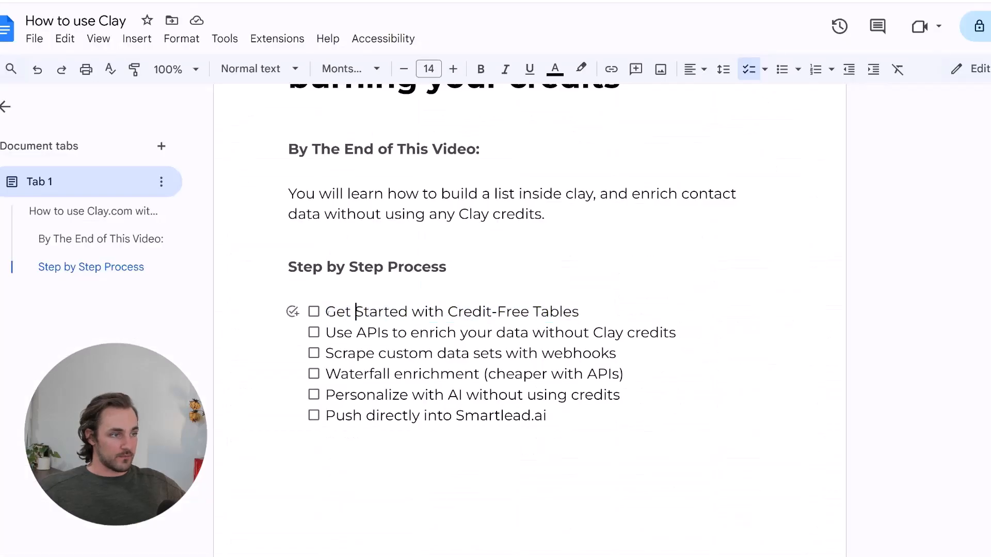
left_click(314, 312)
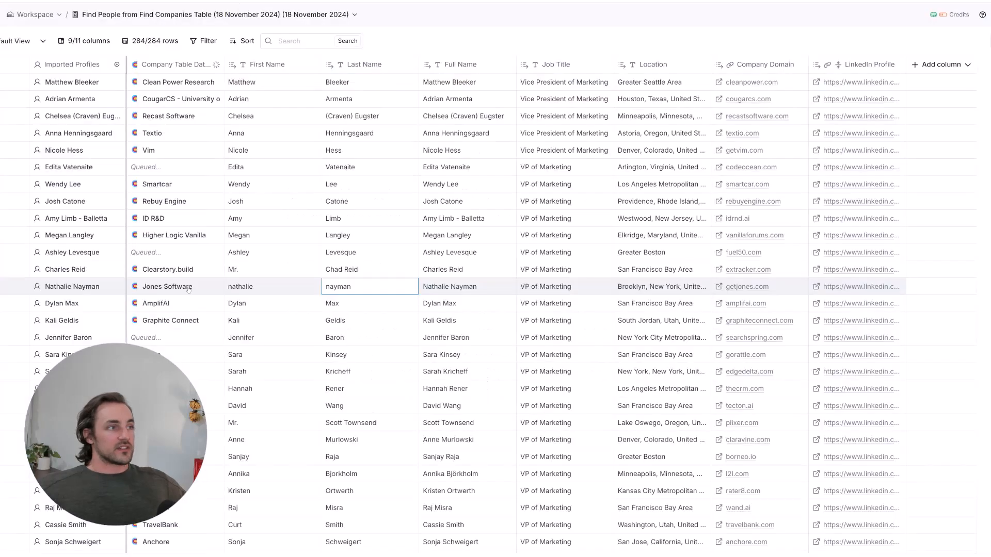
left_click(602, 196)
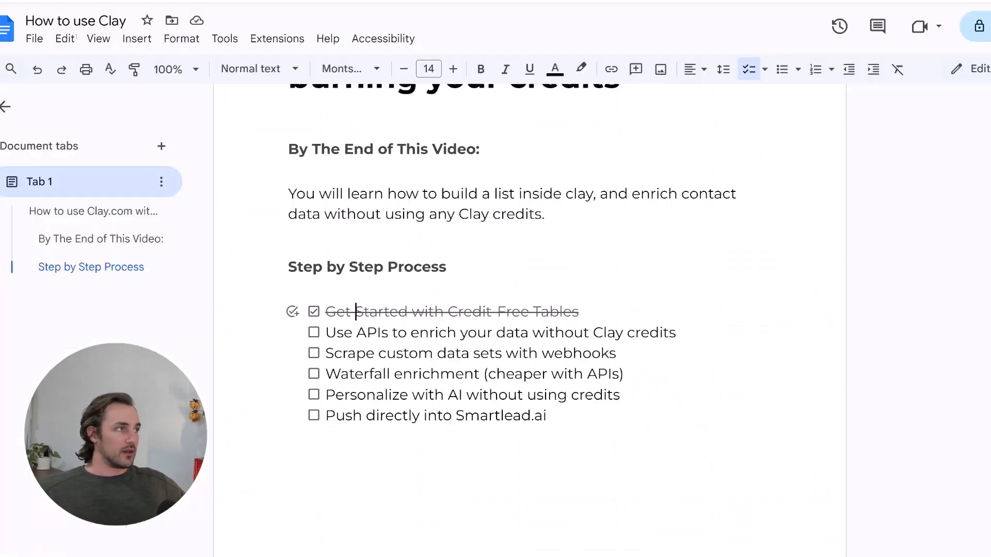
left_click_drag(325, 332, 685, 331)
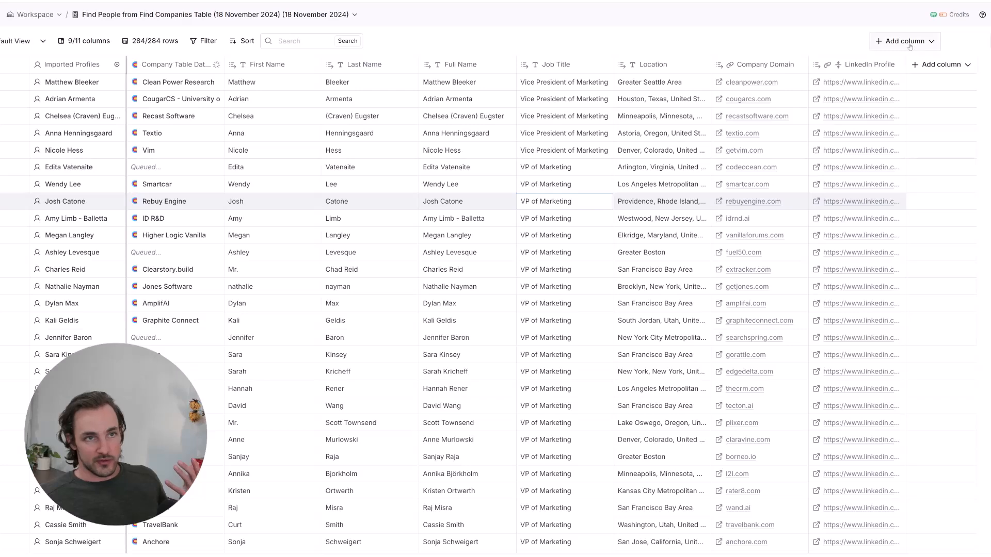
- Add an enrichment column by searching 'work' and choosing the Work Email waterfall
left_click(908, 43)
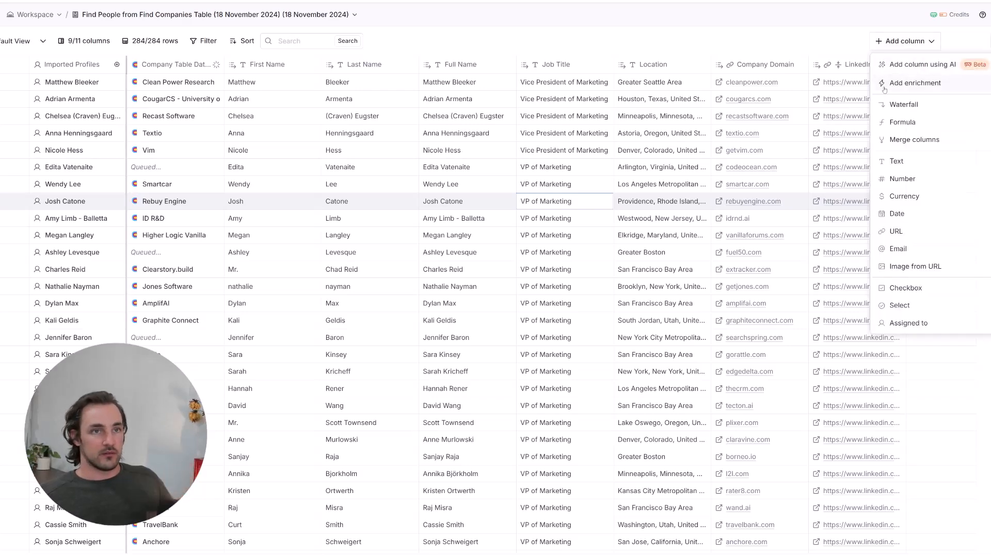
left_click(903, 83)
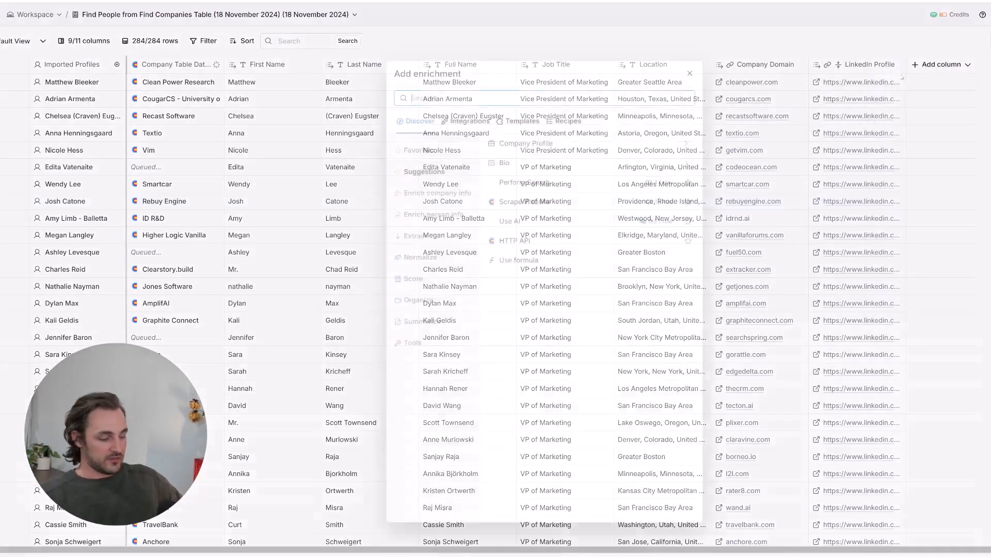
type("work")
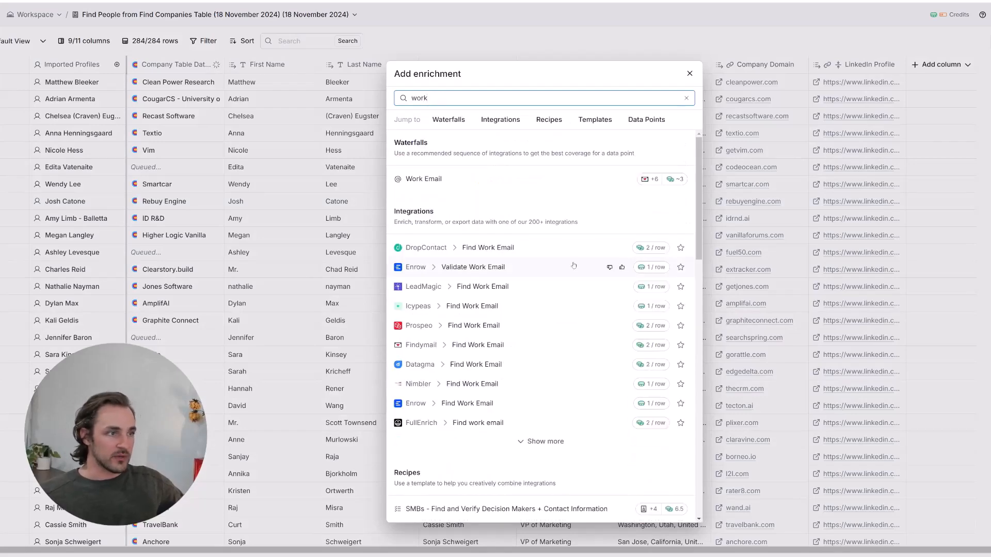
left_click(493, 179)
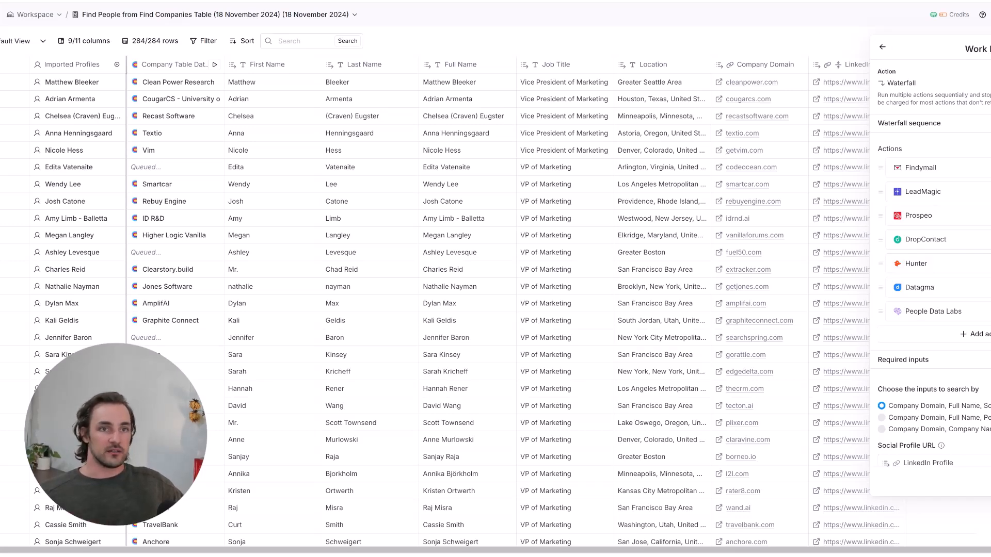
- Reopen the Work Email waterfall enrichment and open its Prospeo Find Work Email step
left_click(883, 47)
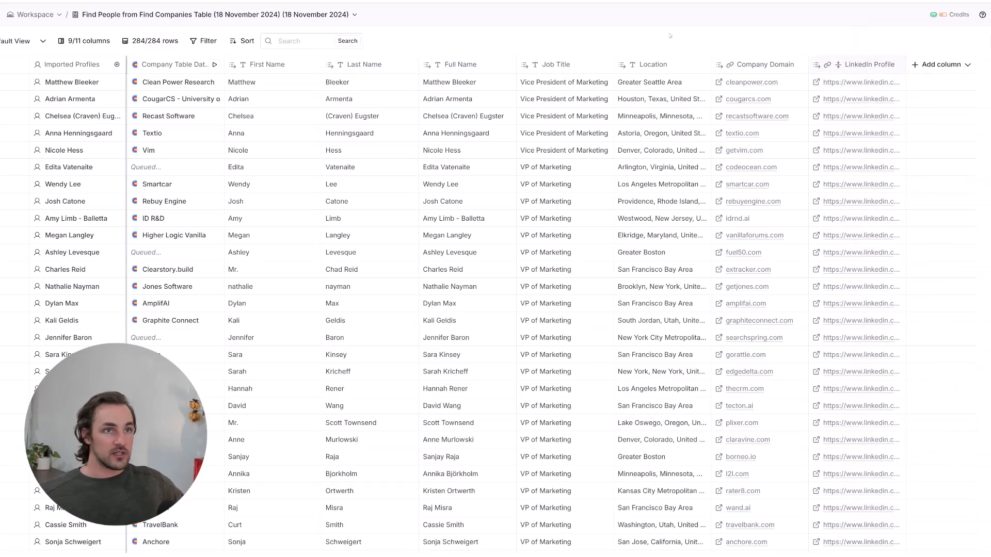
left_click(904, 42)
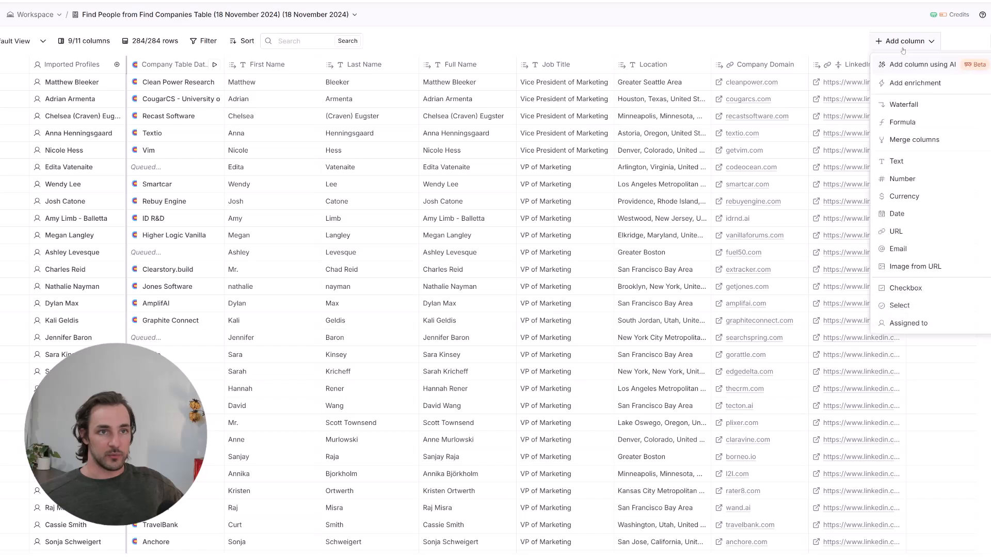
left_click(915, 83)
type("work")
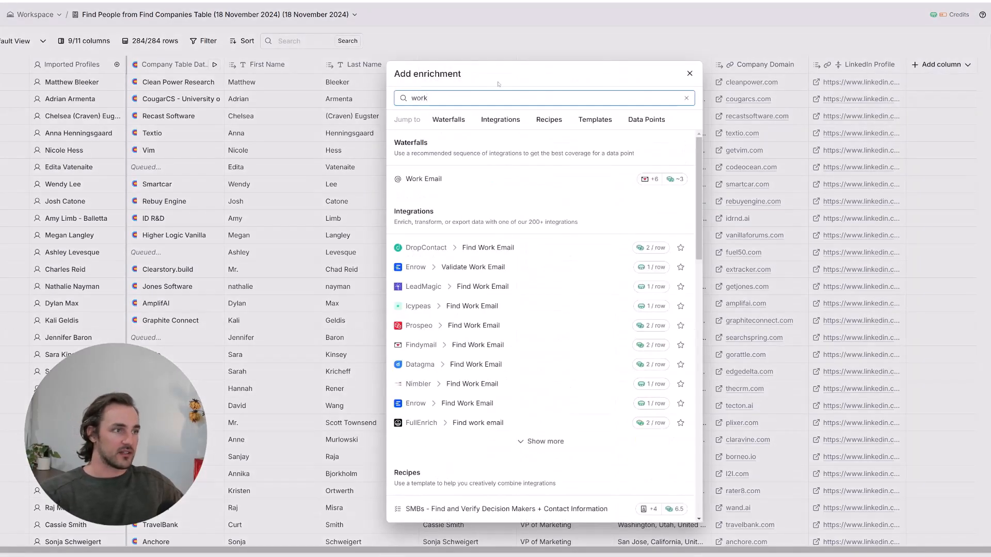
left_click(456, 185)
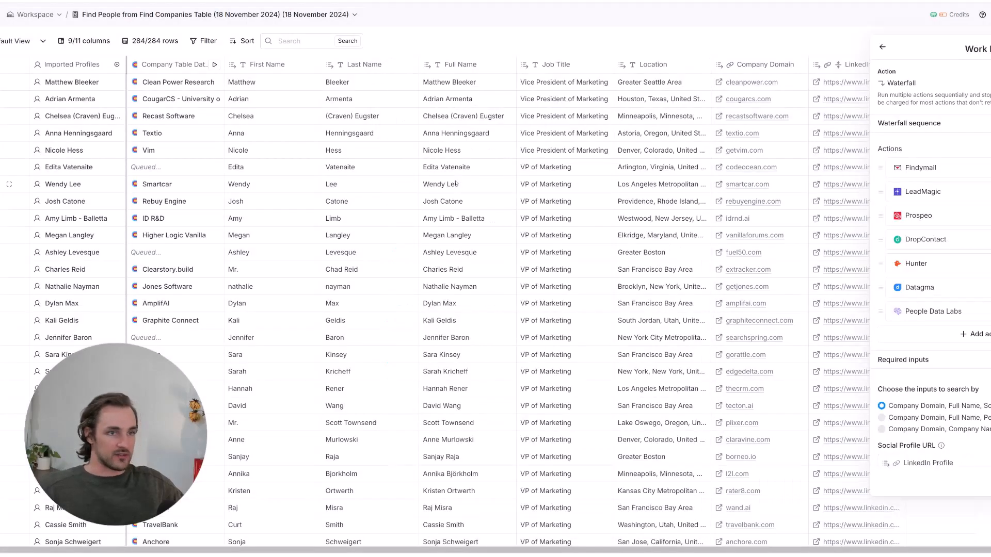
left_click(948, 223)
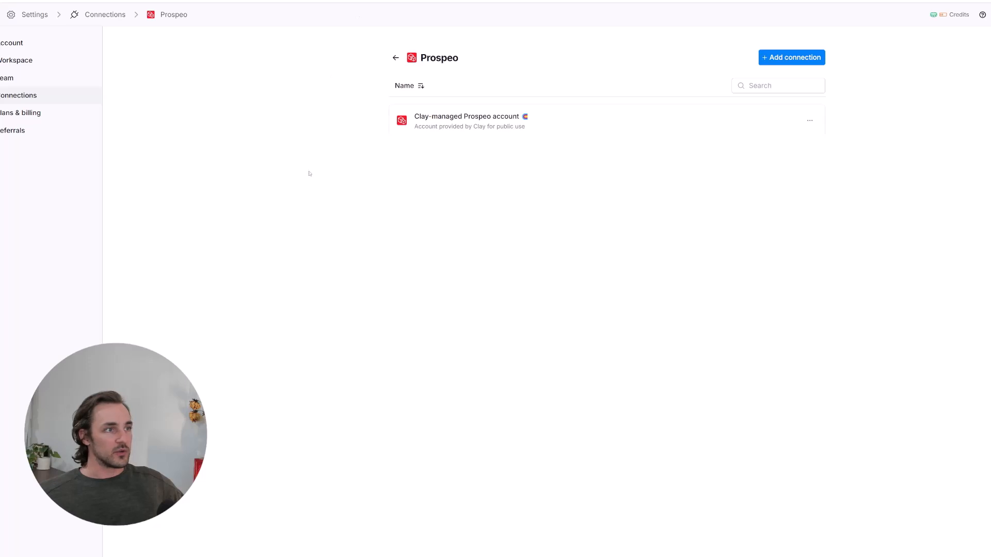
- Start adding a new Prospeo API key connection, then return to the waterfall overview
left_click(792, 56)
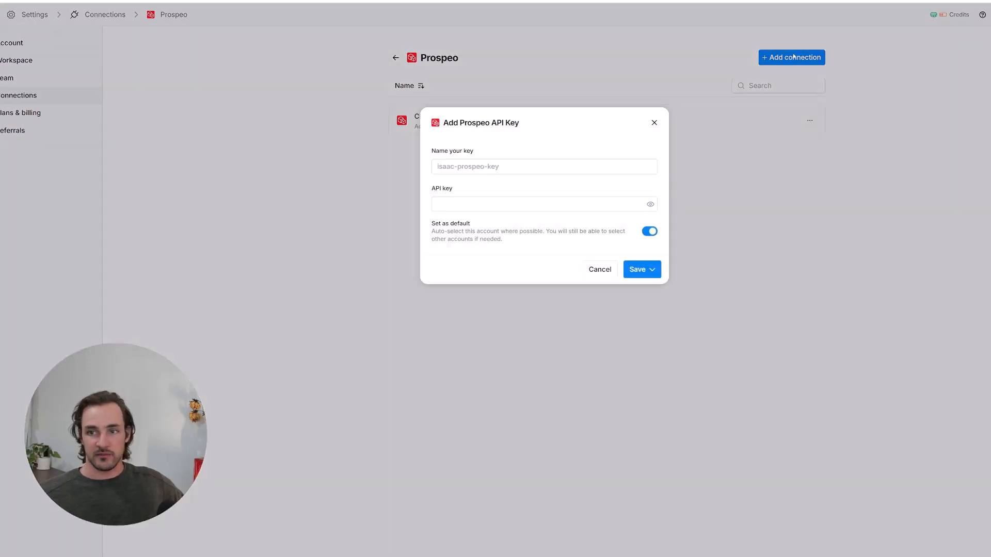
left_click(457, 166)
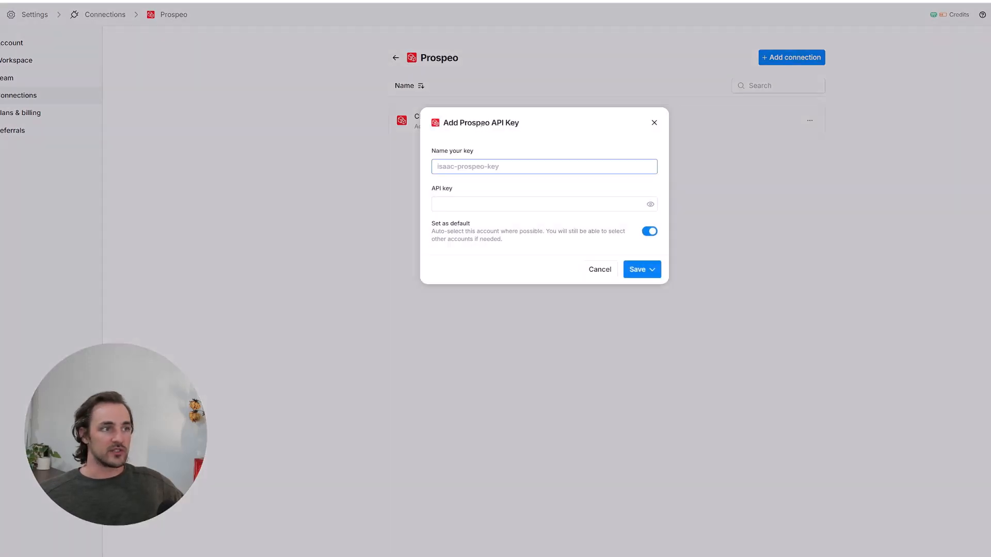
left_click(464, 206)
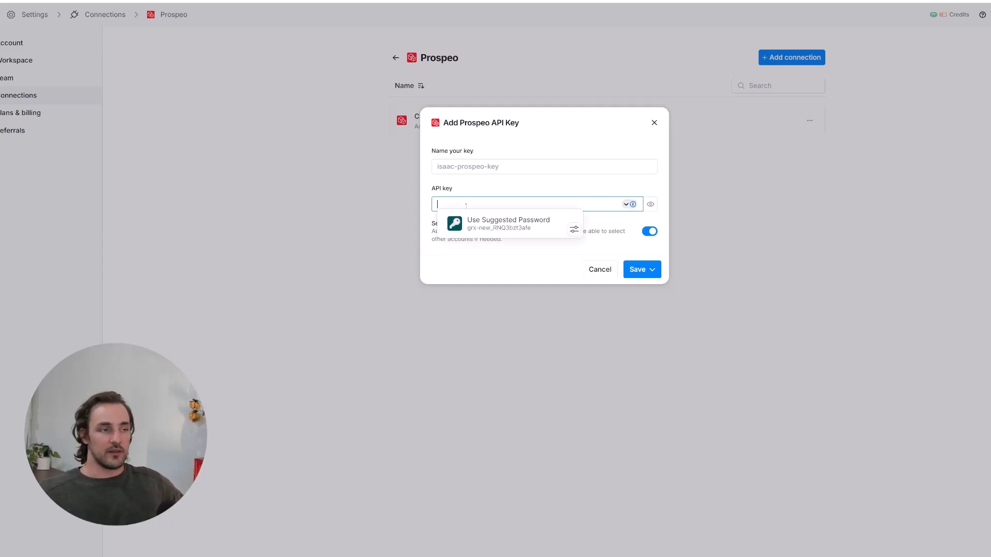
left_click(504, 262)
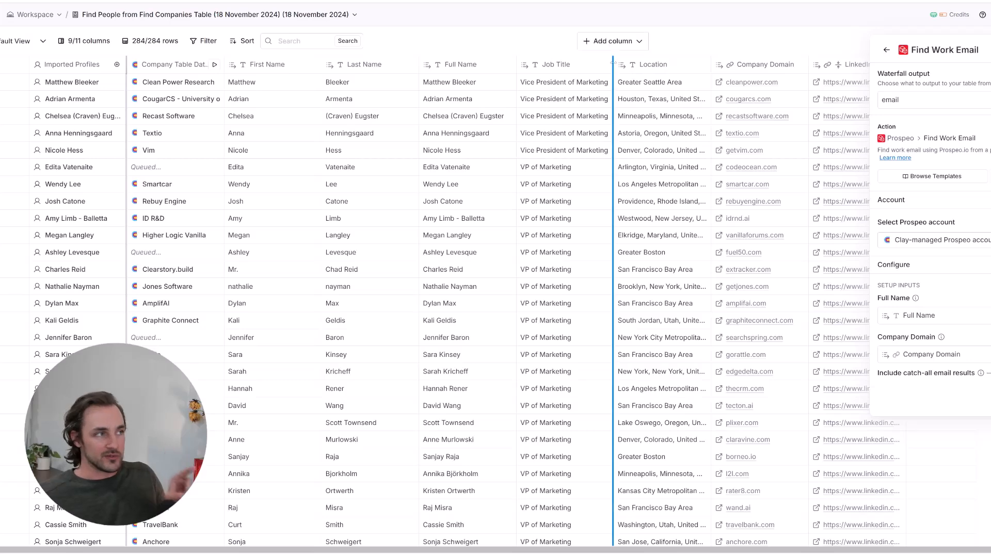
left_click(887, 50)
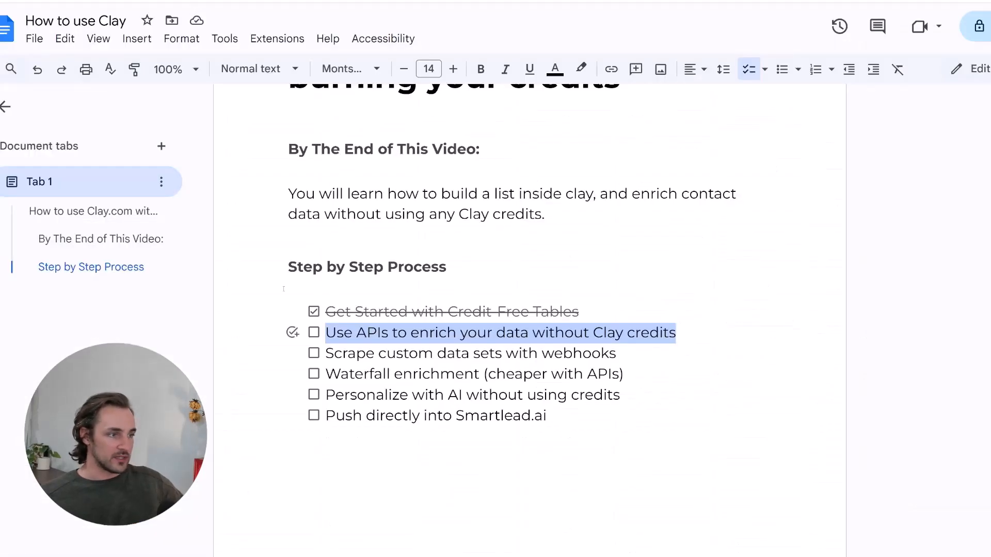
- Tick off 'Use APIs to enrich your data without Clay credits' in the doc checklist
left_click(368, 336)
triple_click(344, 333)
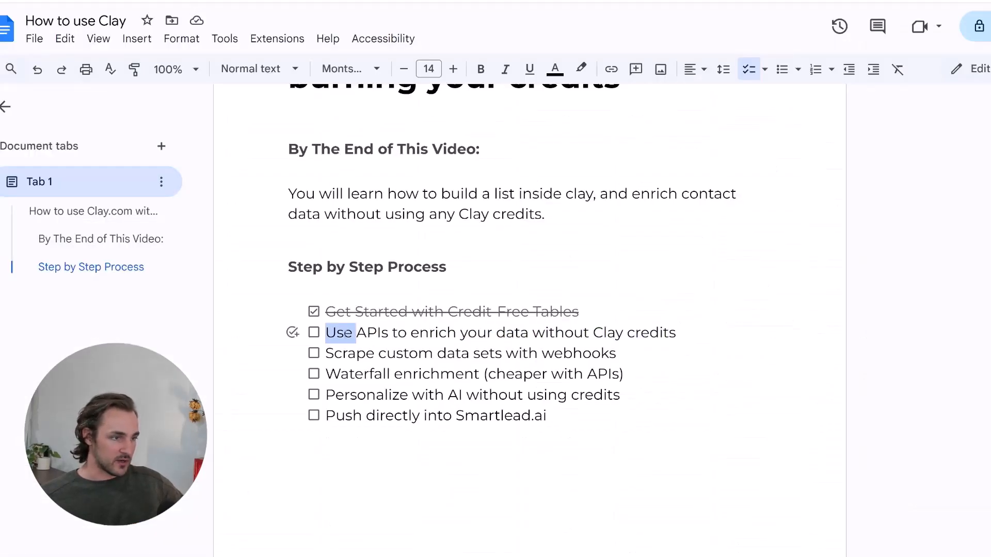
left_click(314, 333)
left_click(338, 333)
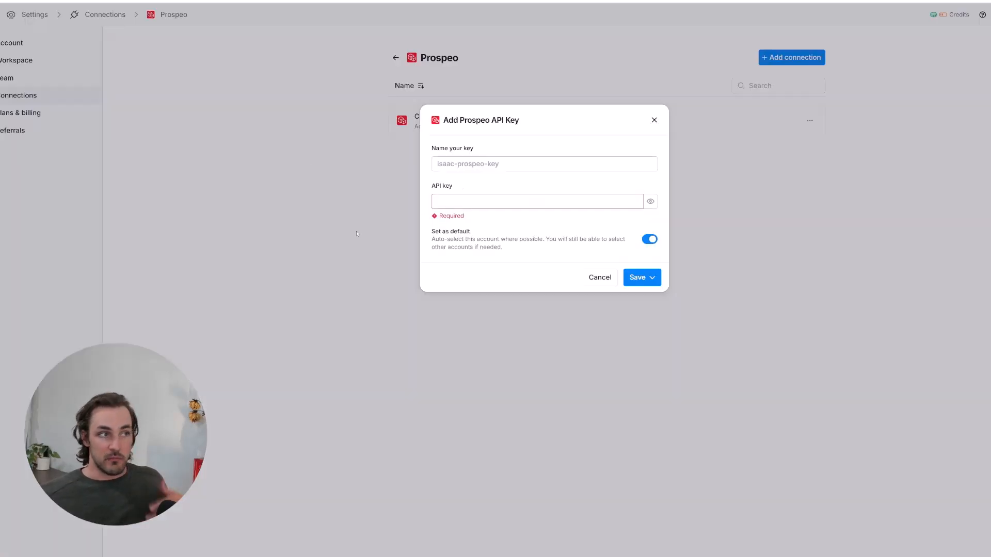
- Close the Prospeo API key dialog and return to Connected accounts, highlighting Apollo
left_click(356, 232)
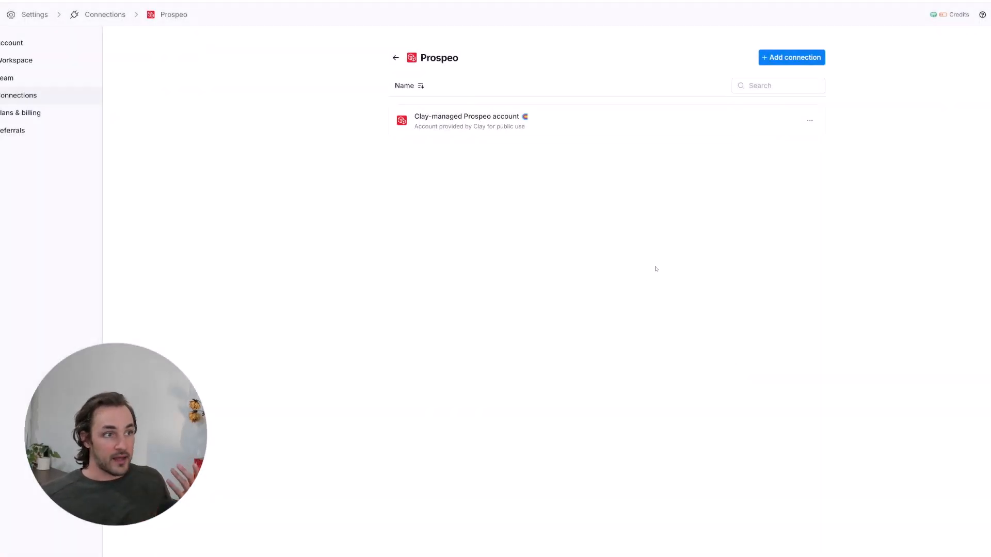
left_click(395, 57)
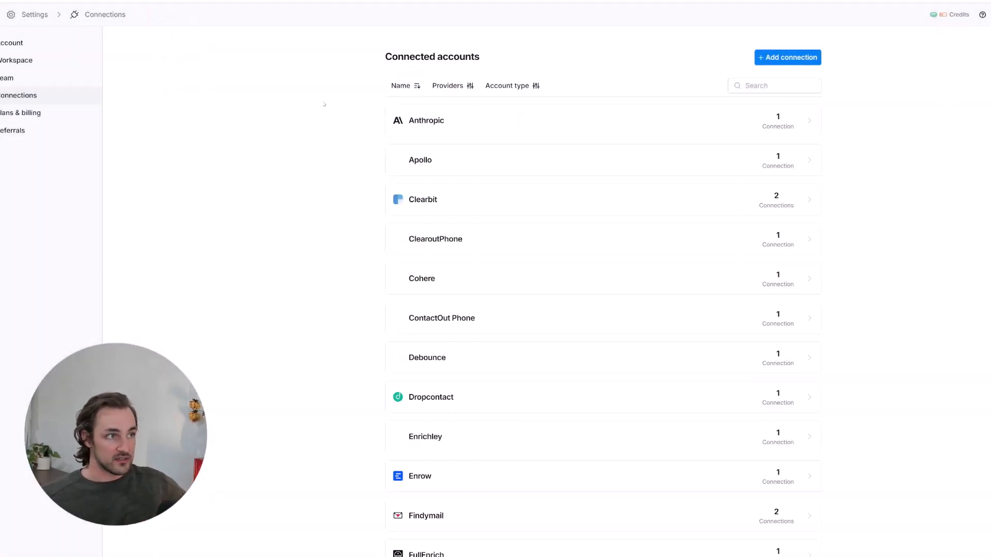
scroll(346, 139, "down", 10)
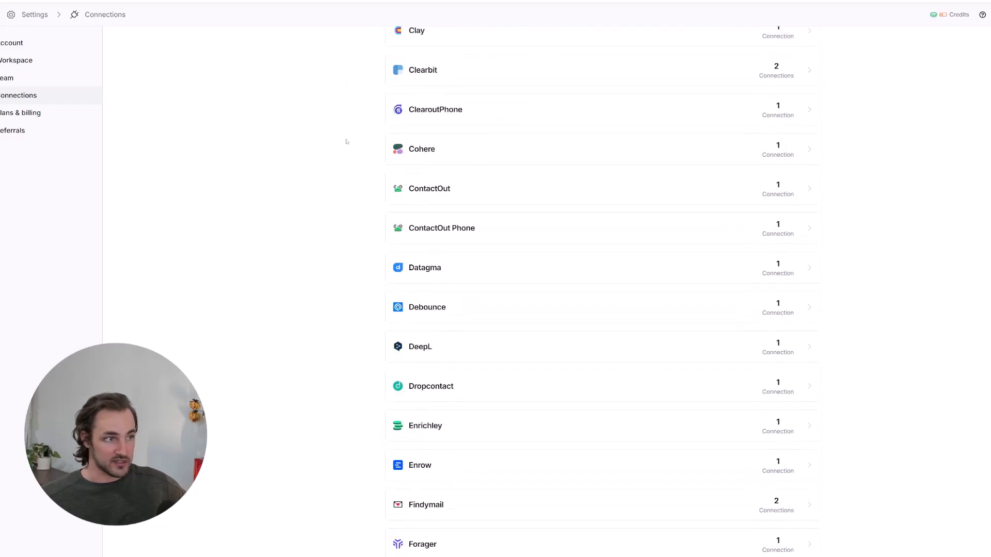
scroll(346, 141, "down", 10)
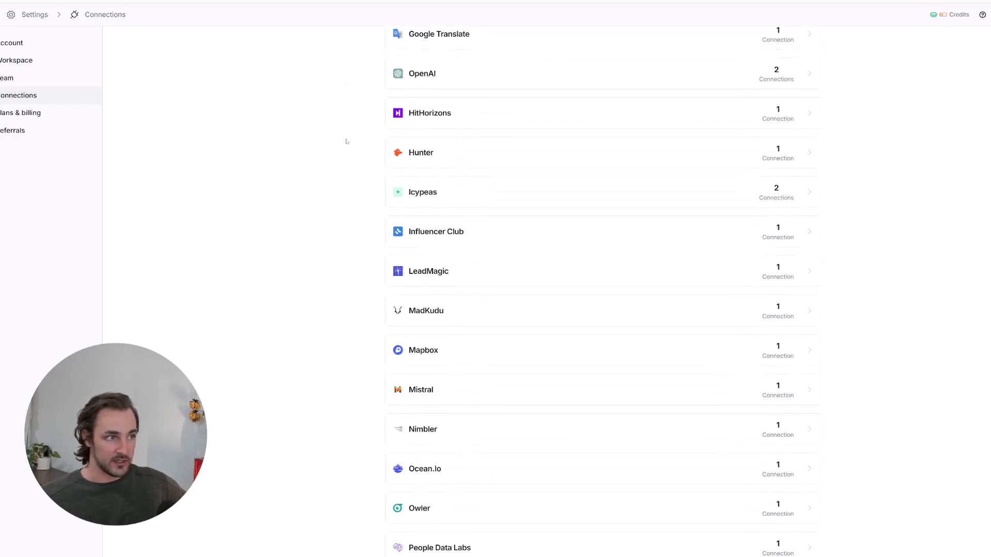
scroll(345, 141, "up", 9)
scroll(346, 142, "up", 8)
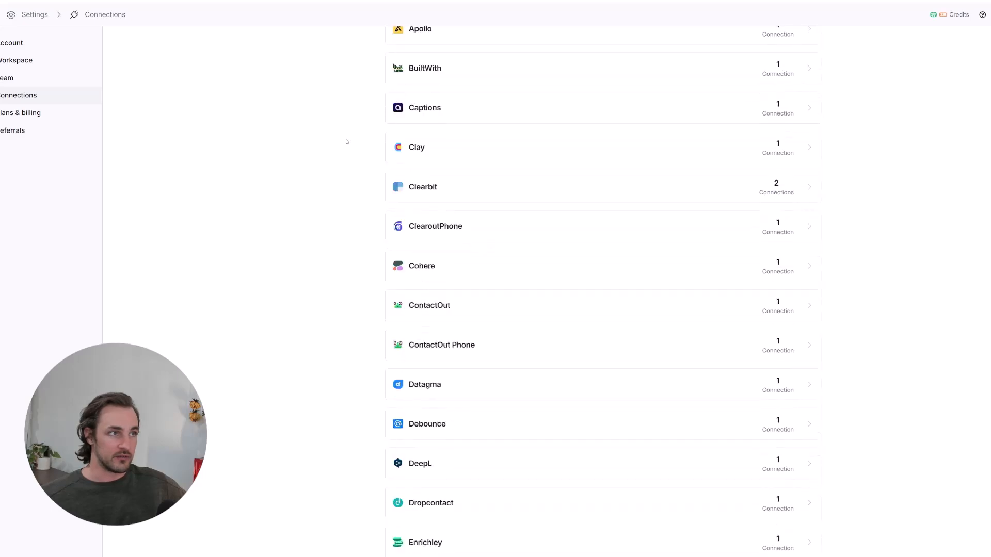
left_click_drag(379, 96, 858, 93)
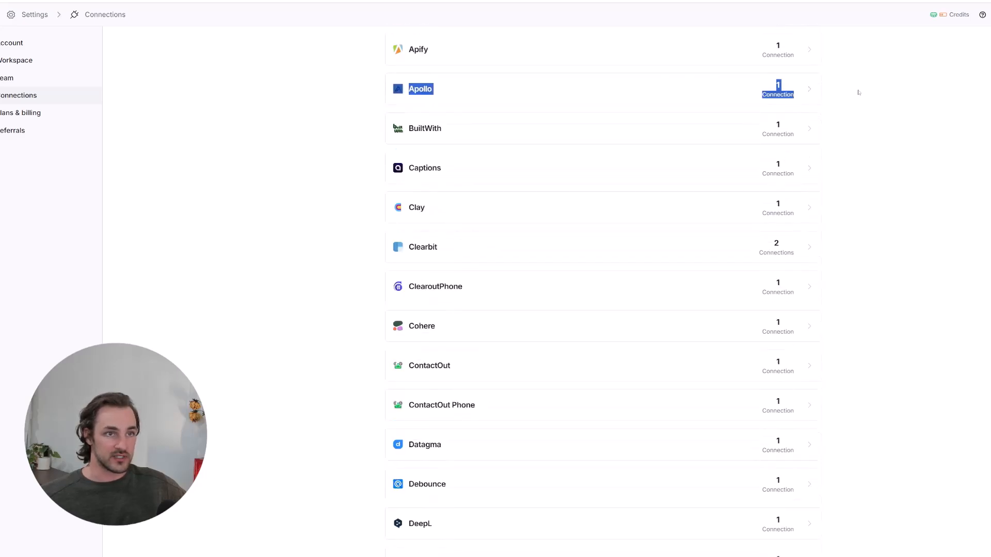
left_click(841, 101)
scroll(377, 124, "up", 1)
scroll(368, 187, "down", 2)
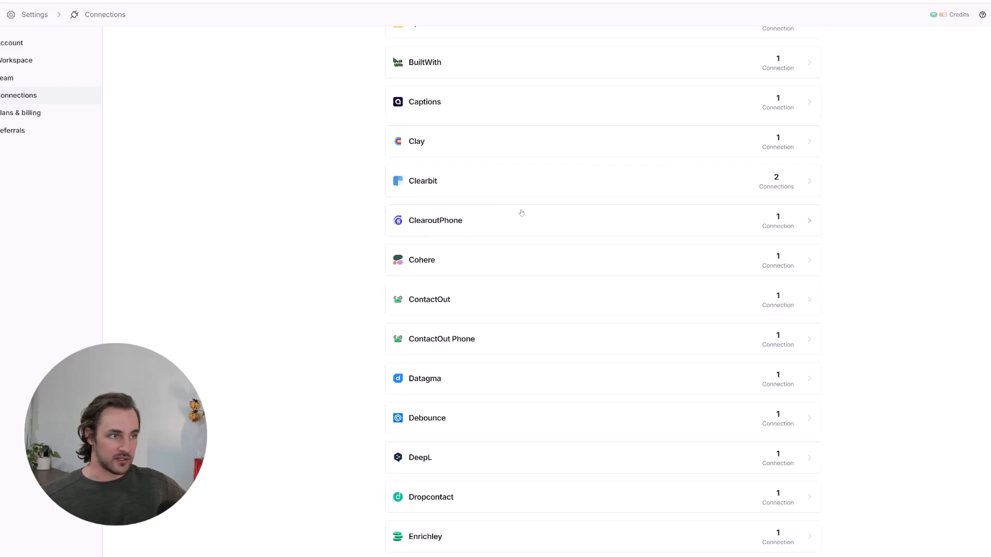
scroll(309, 245, "down", 3)
- Scroll through providers, highlighting Datagma, Findymail, Google Sheets, OpenAI and Icypeas
double_click(330, 242)
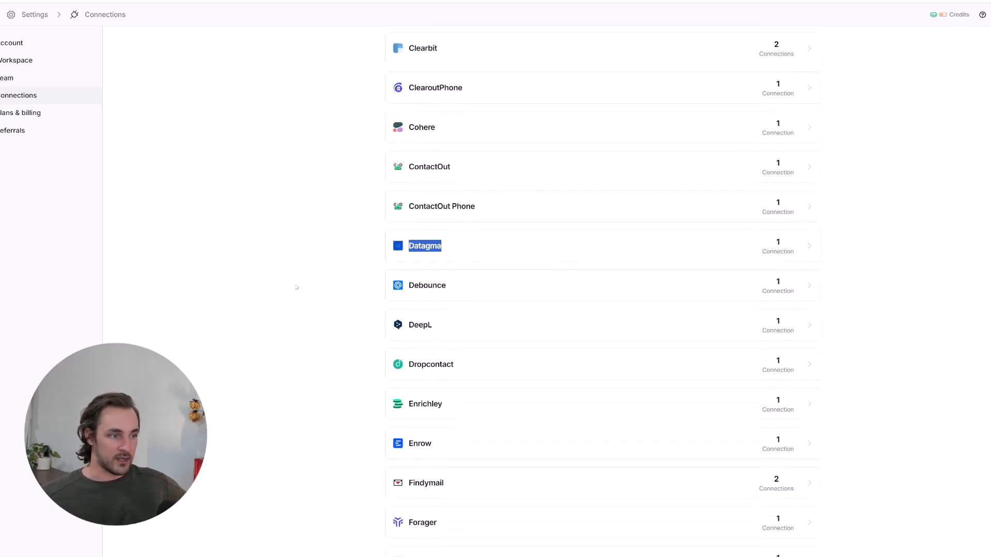
scroll(316, 310, "down", 3)
double_click(500, 308)
scroll(500, 307, "down", 4)
scroll(310, 330, "down", 1)
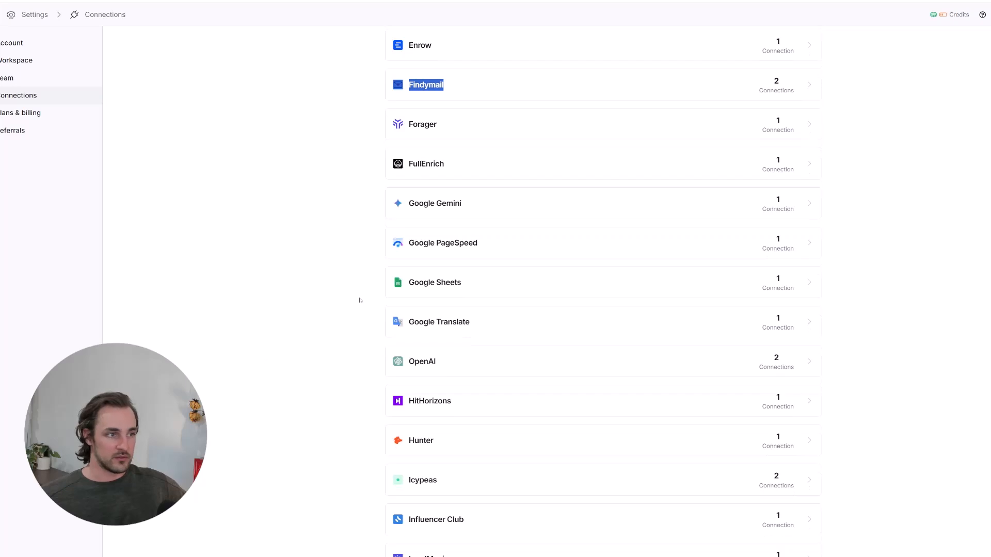
left_click_drag(371, 276, 436, 295)
left_click(347, 292)
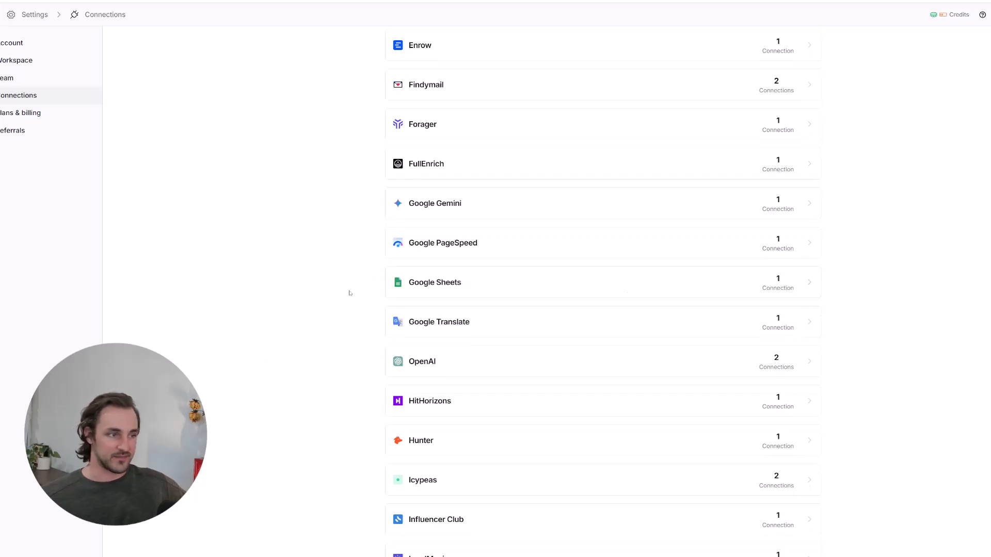
scroll(362, 303, "down", 3)
left_click_drag(363, 228, 931, 215)
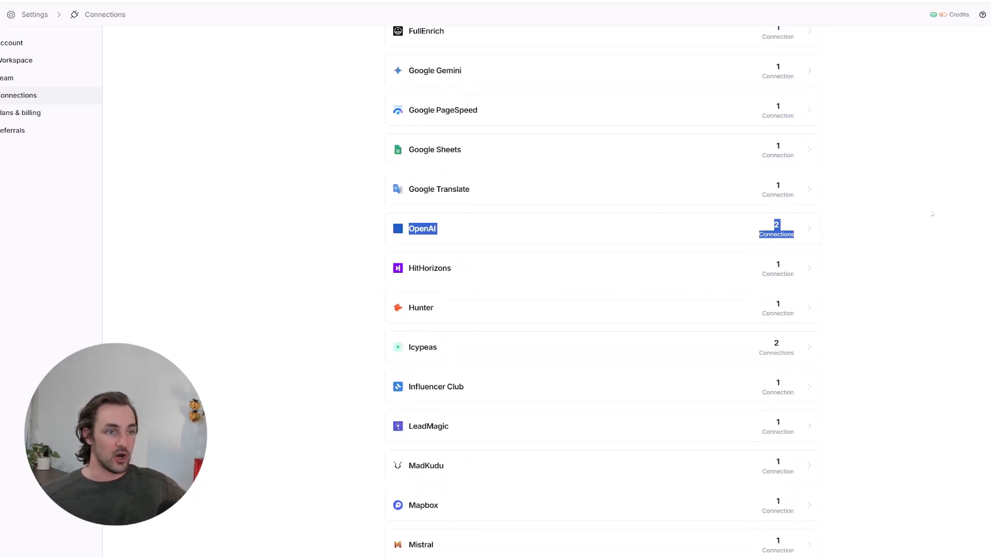
left_click(873, 215)
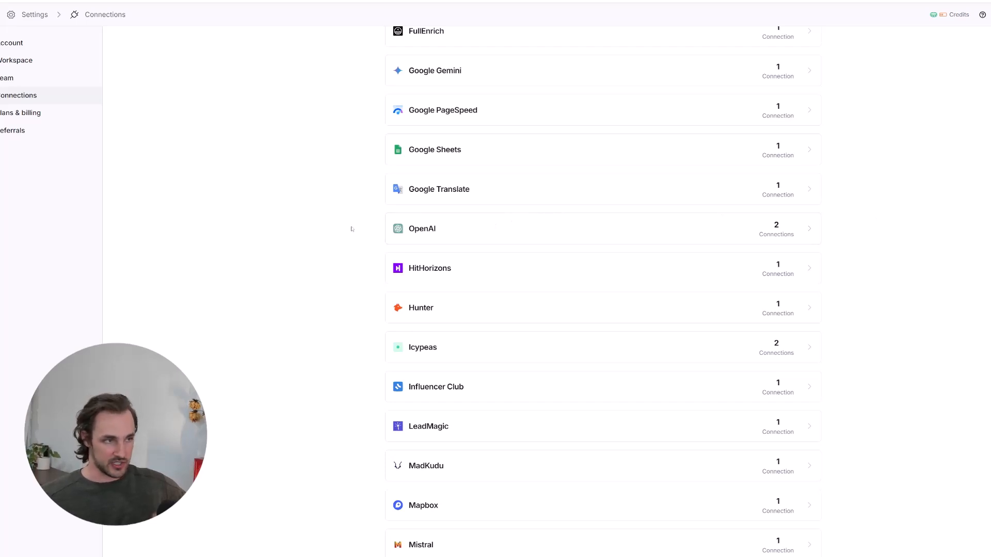
scroll(340, 227, "down", 2)
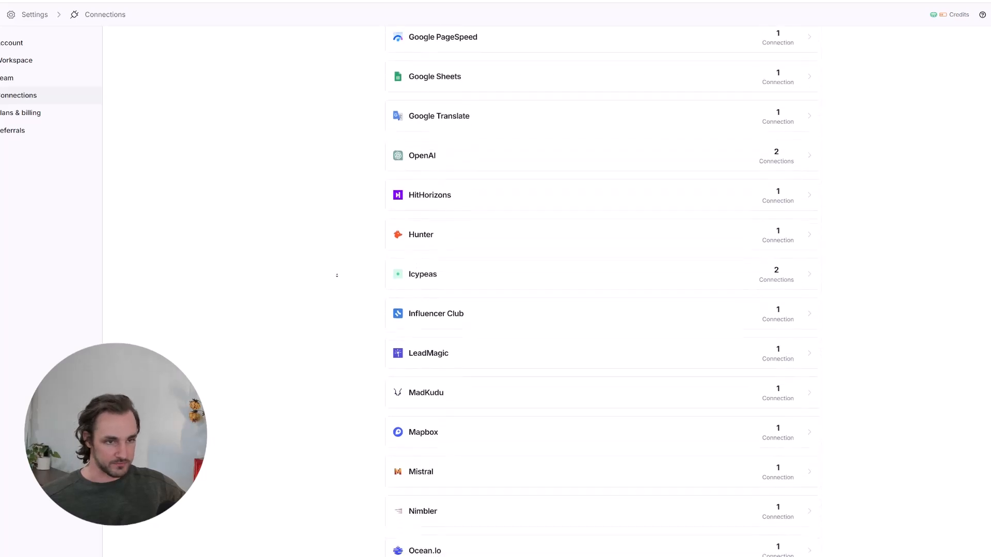
scroll(336, 275, "down", 1)
left_click_drag(343, 261, 845, 244)
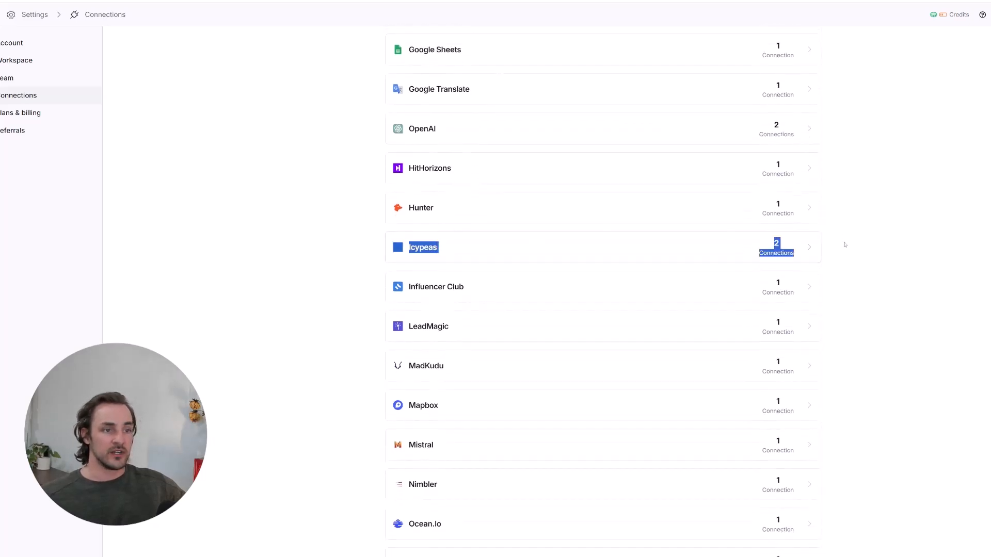
left_click(329, 204)
- Continue down the list past Ocean.io to the Smartlead.Ai connection
scroll(326, 264, "down", 2)
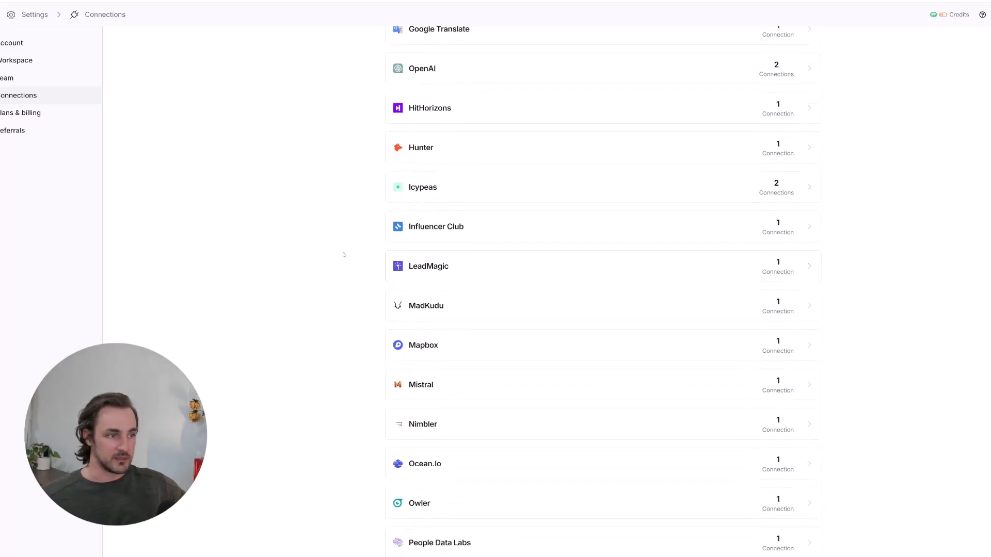
scroll(317, 291, "down", 5)
left_click_drag(382, 302, 858, 309)
left_click(859, 311)
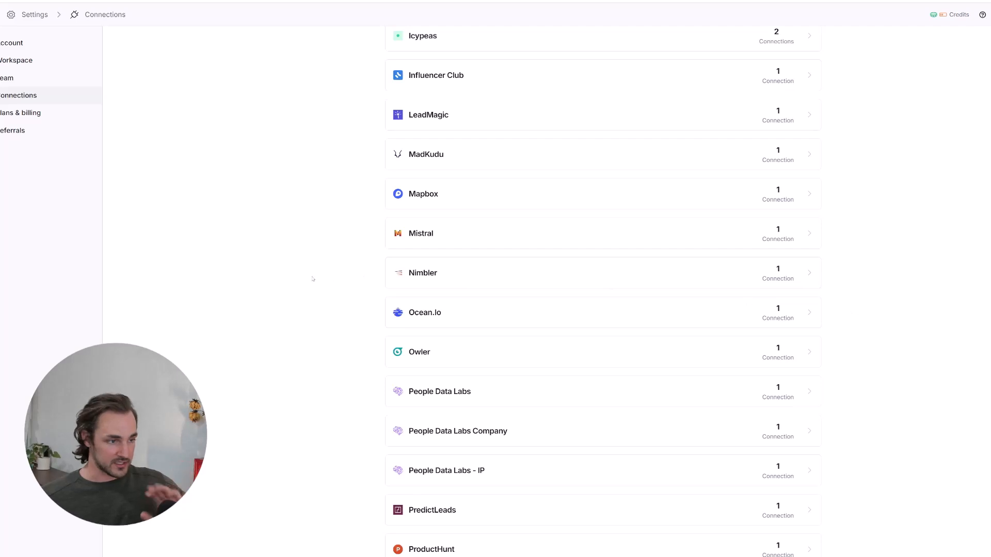
scroll(312, 289, "down", 1)
scroll(313, 301, "down", 3)
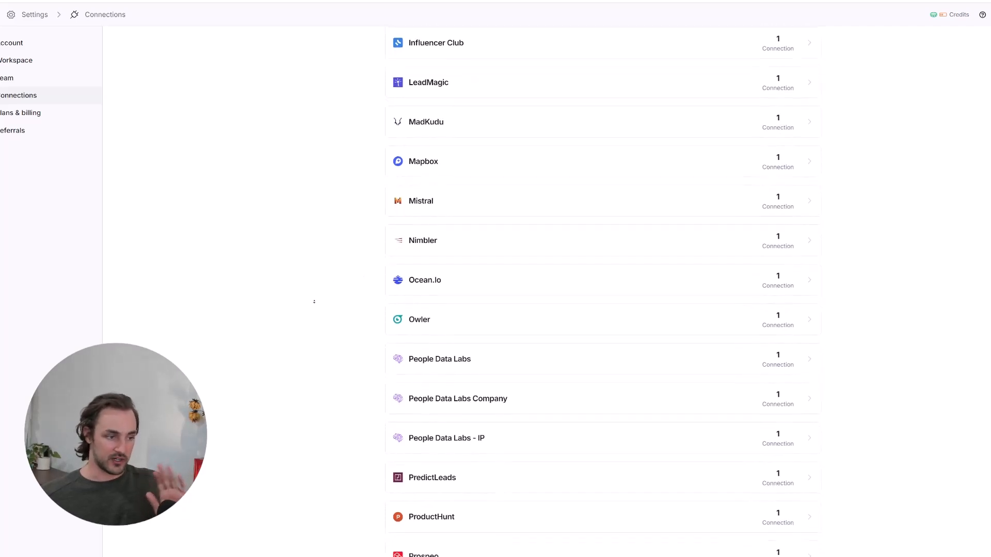
scroll(314, 314, "down", 6)
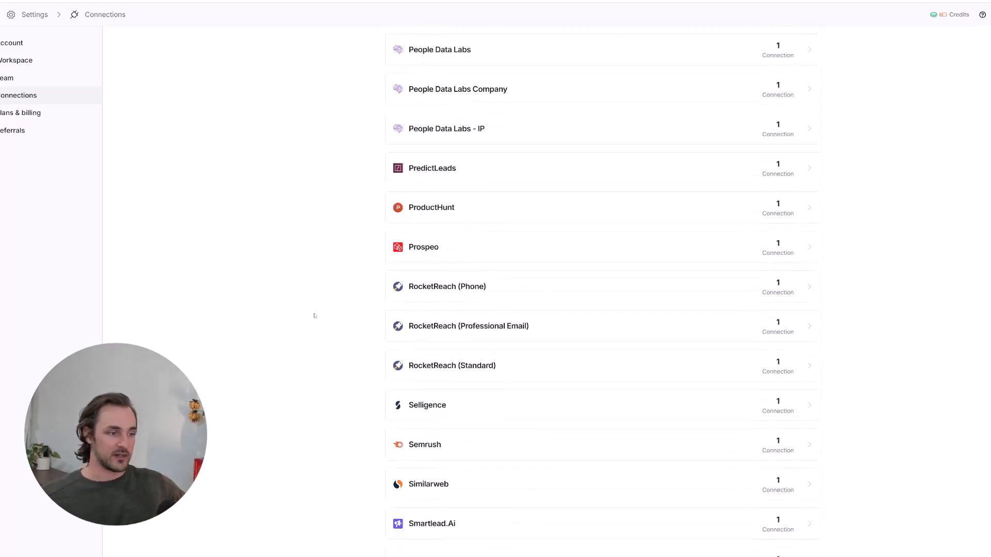
scroll(313, 336, "down", 4)
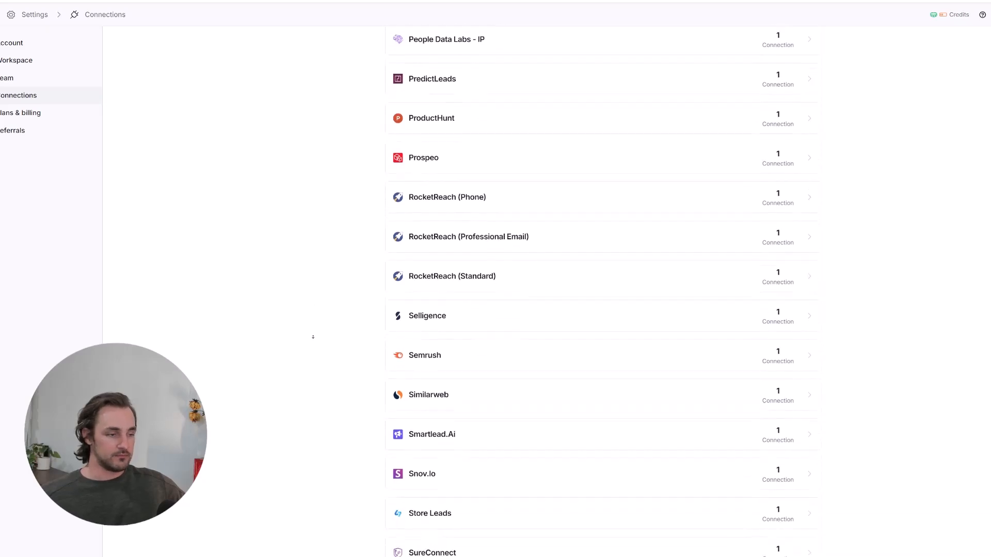
left_click_drag(345, 315, 839, 312)
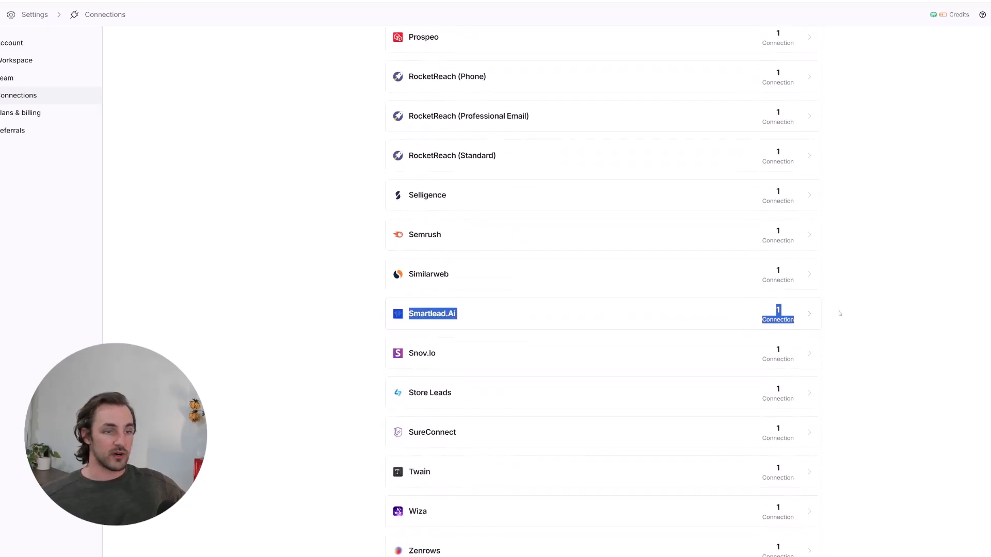
left_click(349, 315)
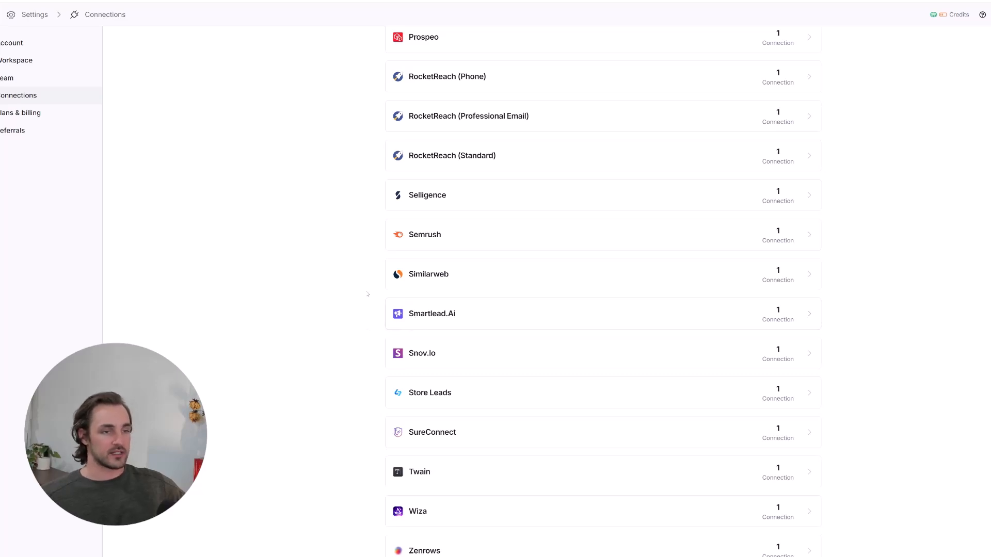
scroll(366, 331, "down", 2)
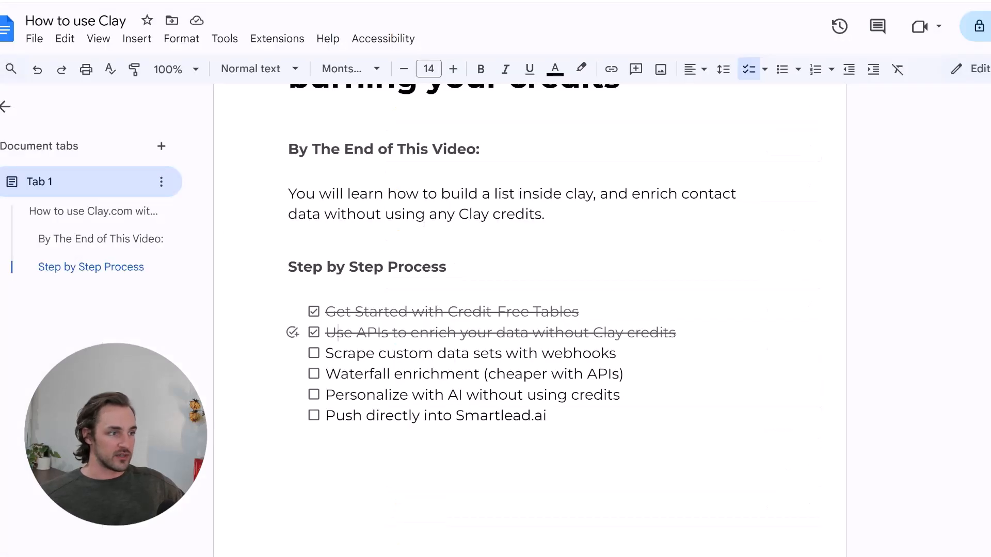
left_click(448, 353)
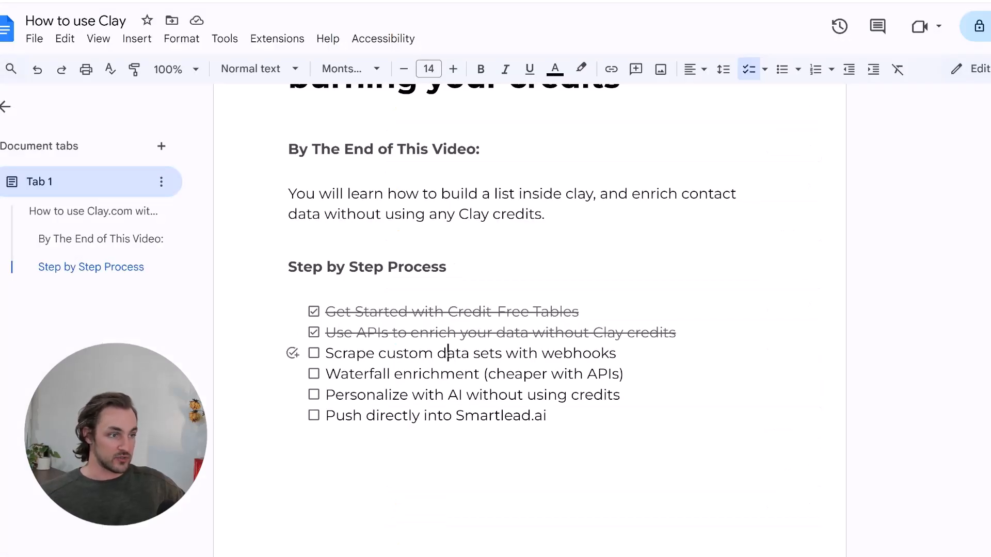
key("Home")
key("shift+End")
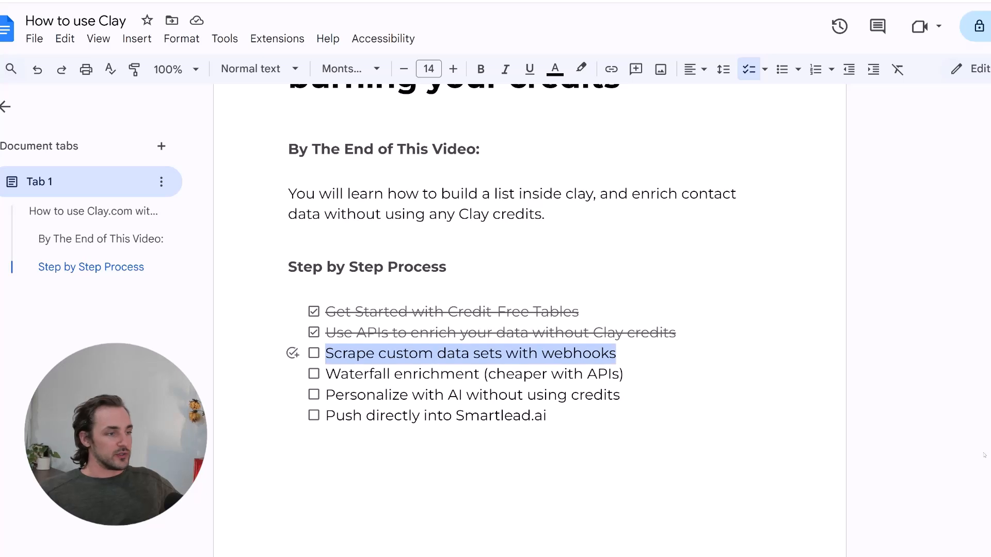
key("Home")
key("shift+End")
key("Home")
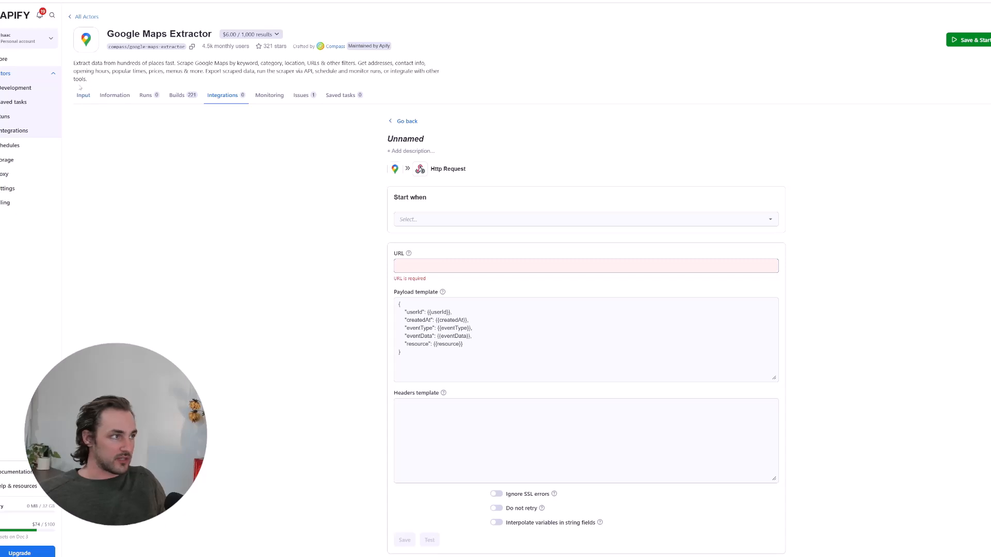
- Browse the Apify Store and open the Google Maps Extractor actor
left_click(5, 58)
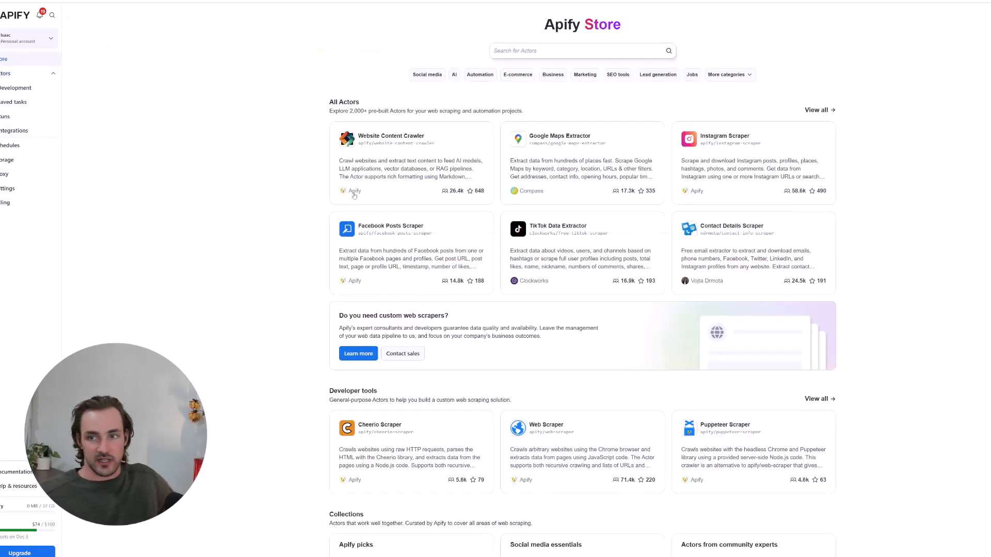
scroll(280, 161, "down", 3)
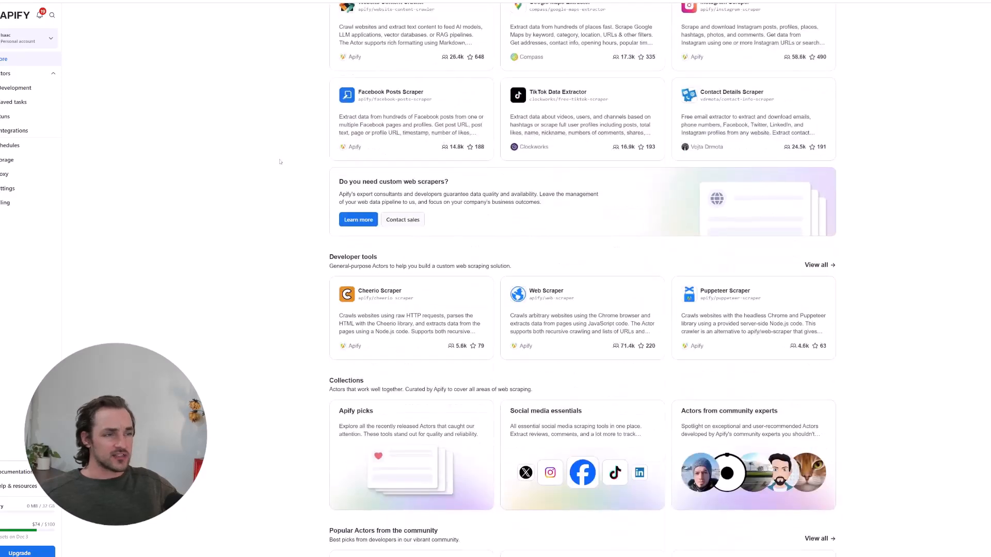
scroll(281, 162, "up", 3)
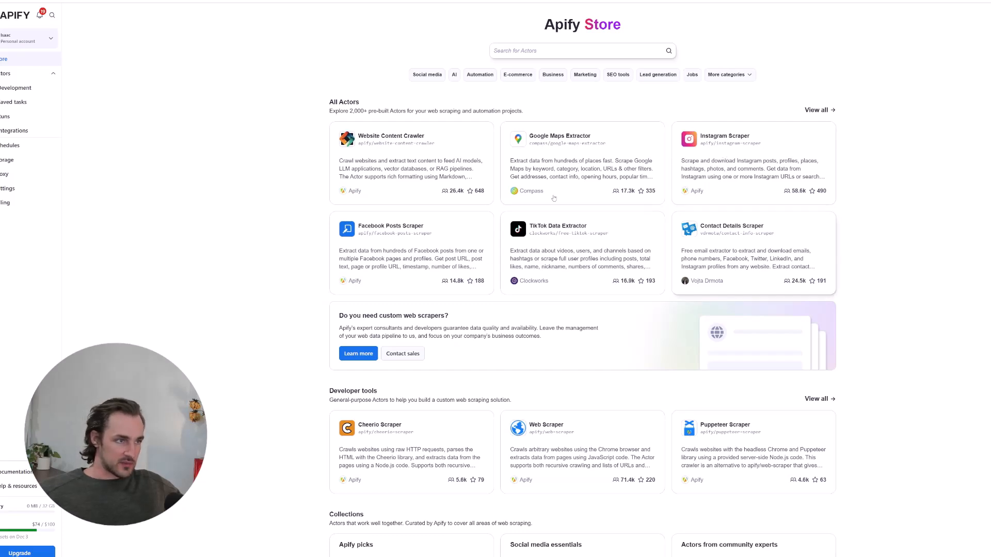
scroll(242, 315, "down", 7)
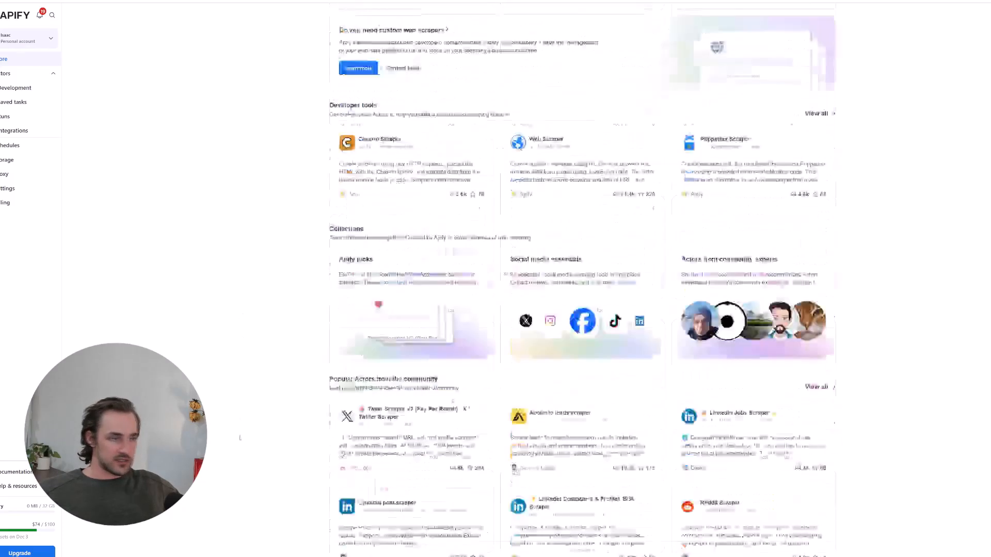
scroll(242, 315, "up", 2)
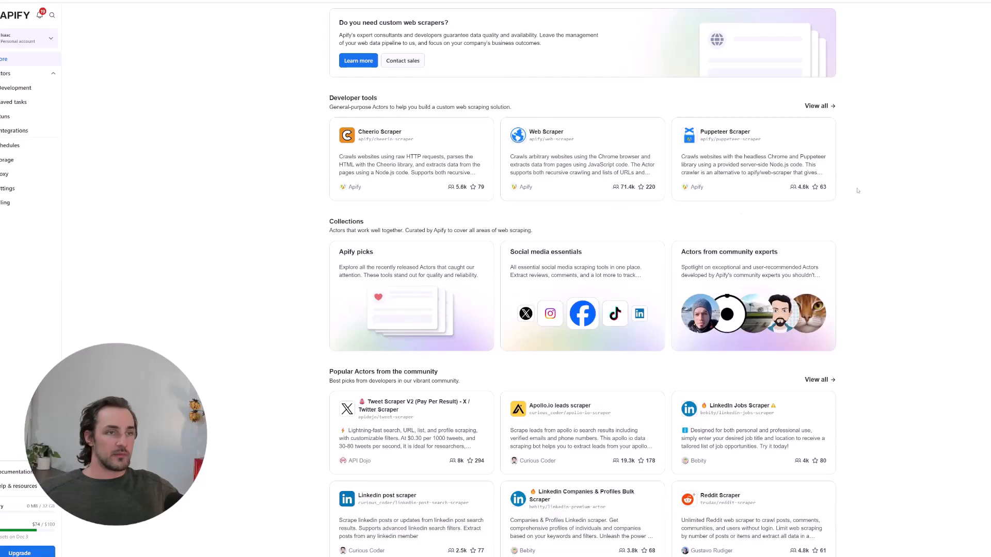
scroll(531, 206, "down", 3)
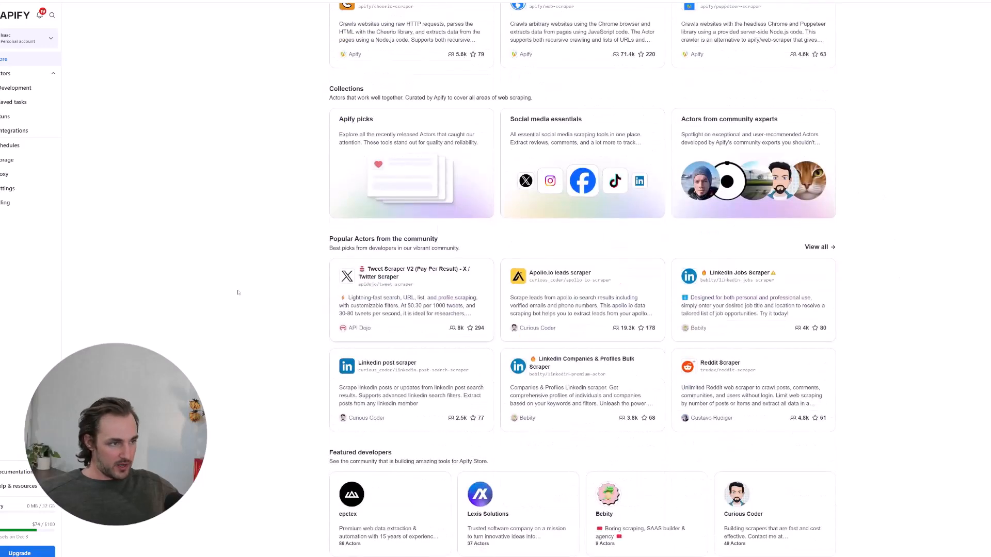
scroll(206, 287, "up", 1)
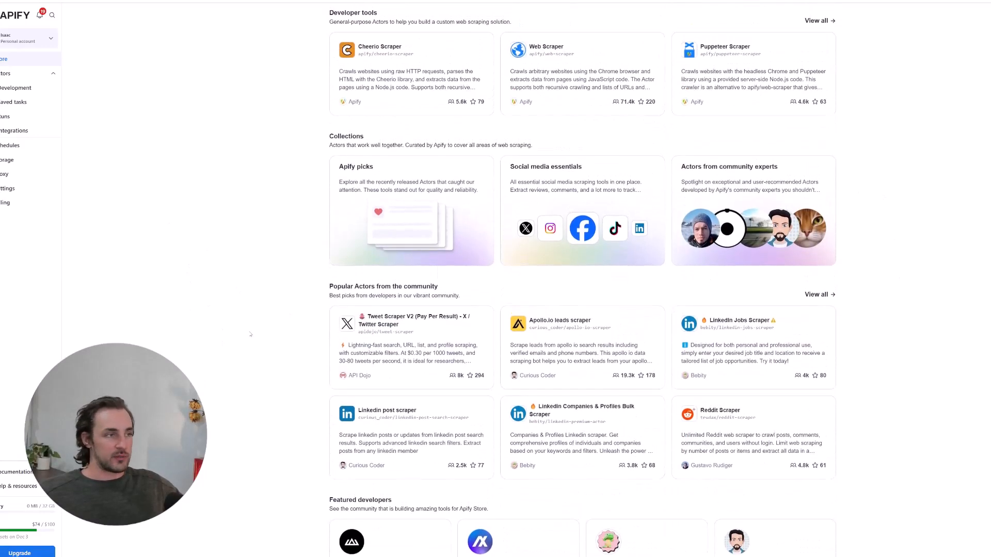
scroll(245, 329, "up", 8)
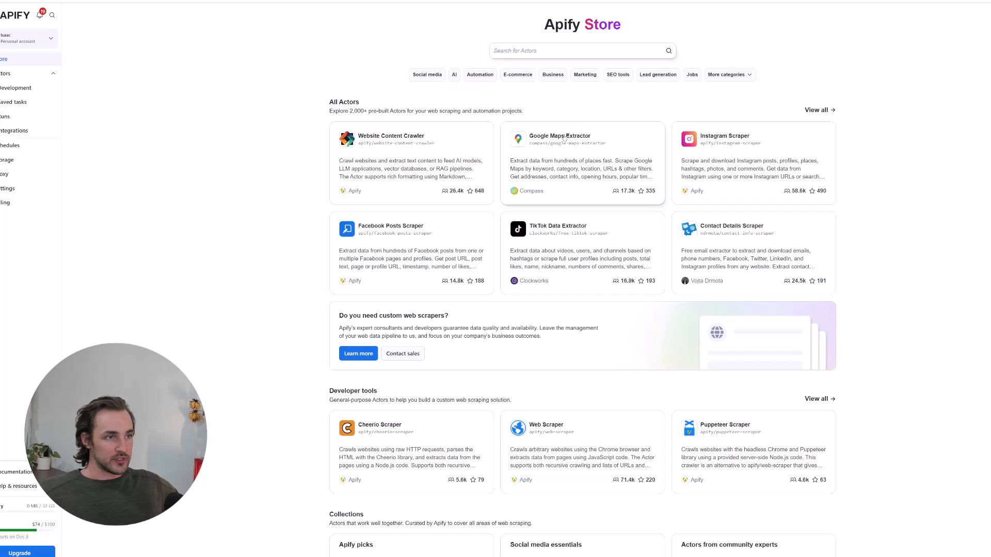
left_click(564, 137)
left_click_drag(108, 33, 211, 34)
left_click(557, 251)
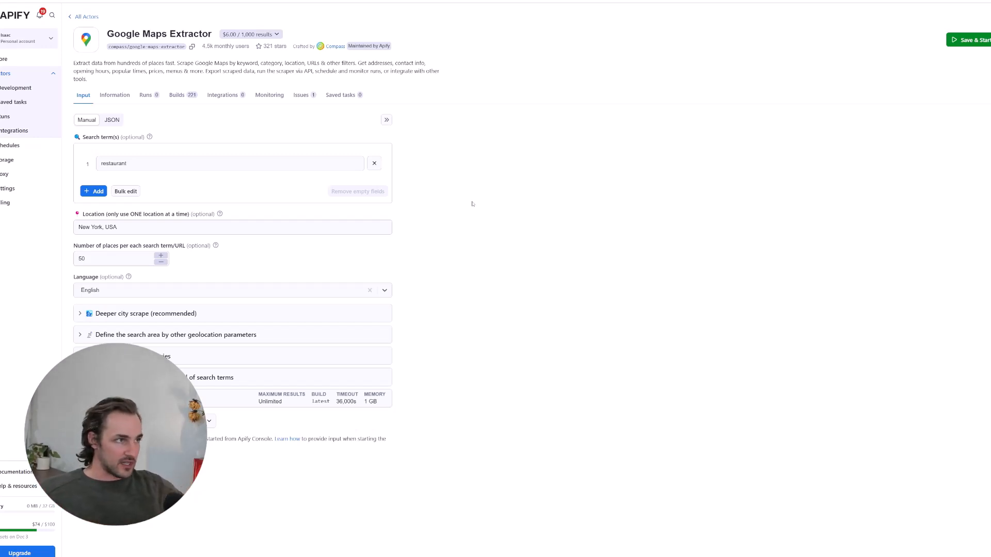
- Start a new HTTP webhook integration from the actor's Integrations tab
left_click(226, 96)
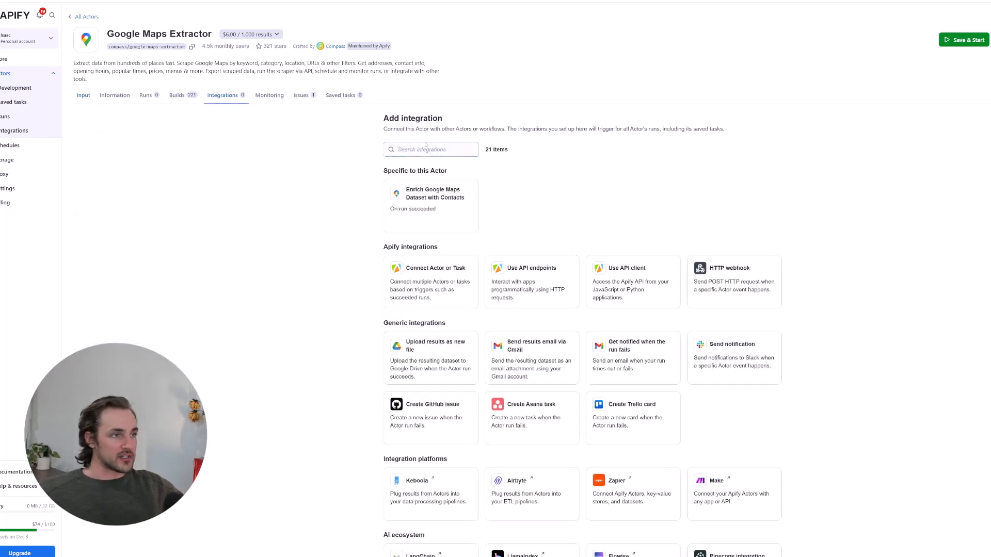
left_click(740, 276)
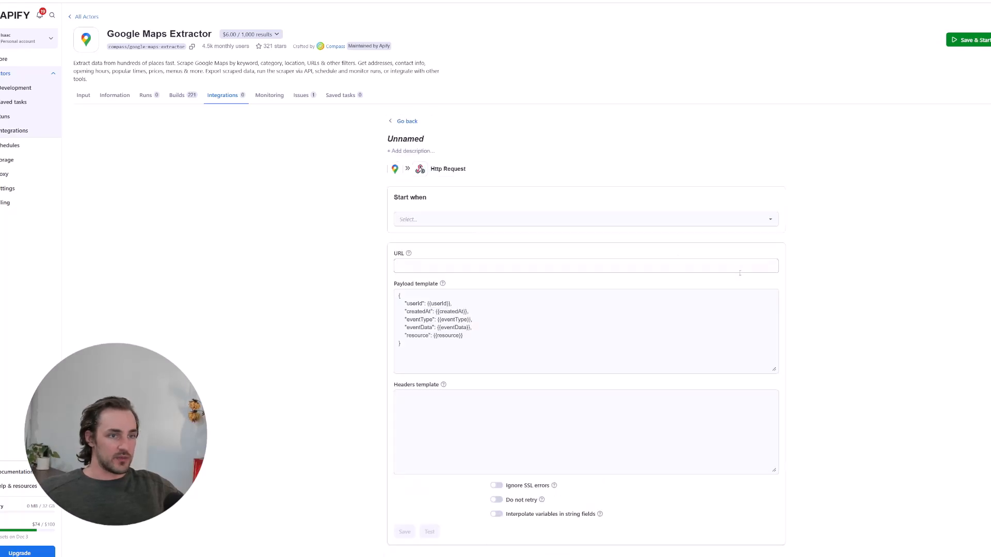
left_click(460, 219)
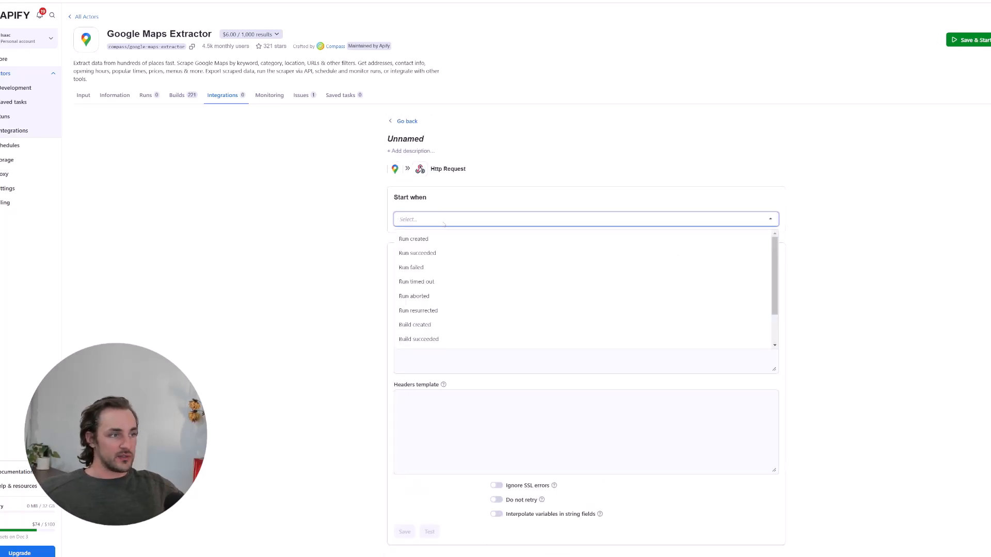
key("Tab")
left_click(246, 234)
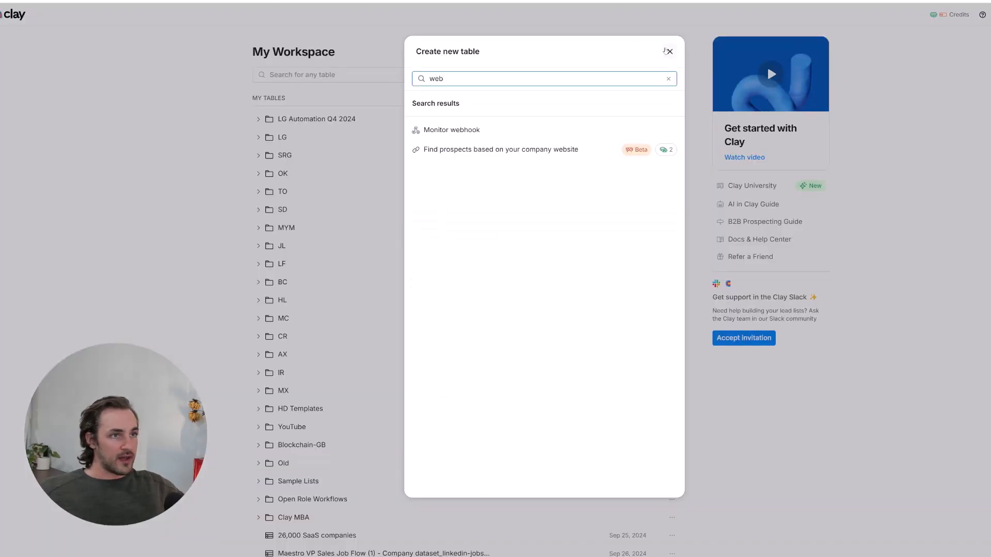
- Create a new blank Clay table with a Monitor webhook source, found by searching 'web'
key("BackSpace")
key("BackSpace")
key("BackSpace")
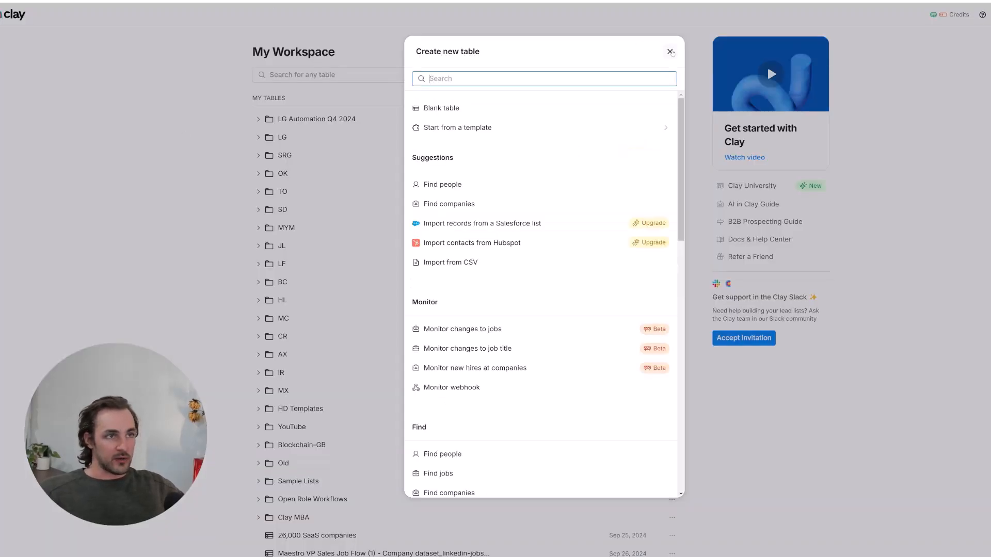
left_click_drag(415, 52, 482, 56)
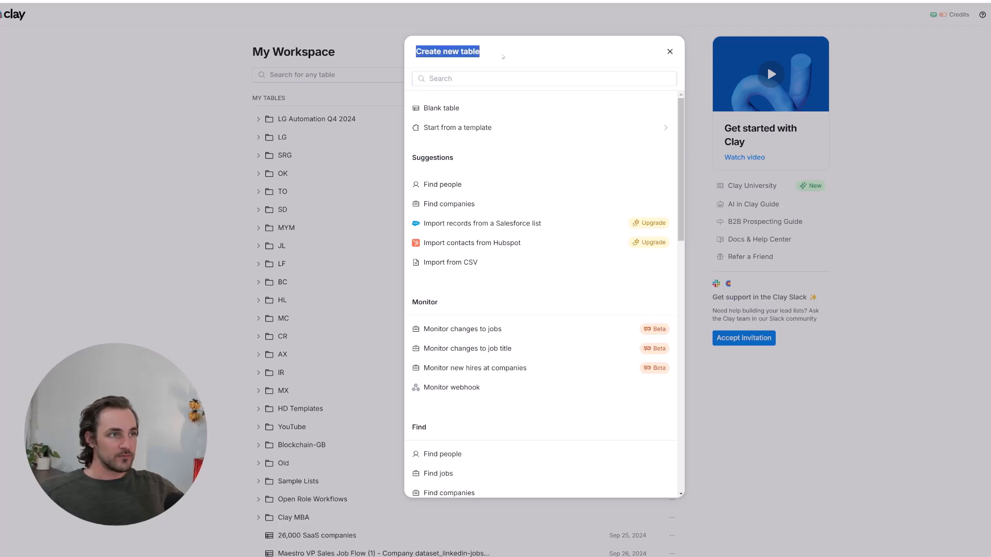
left_click(490, 79)
type("web")
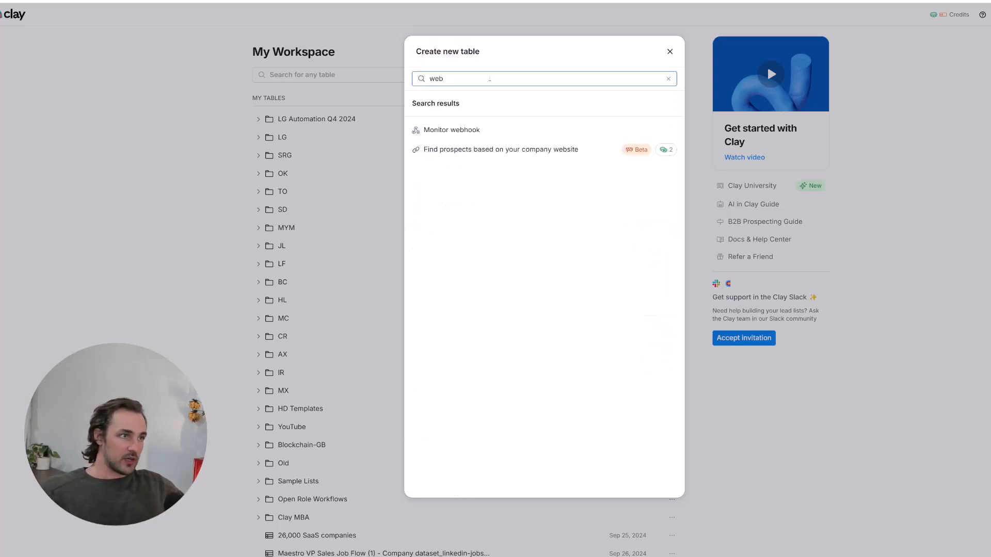
left_click(489, 129)
left_click(480, 186)
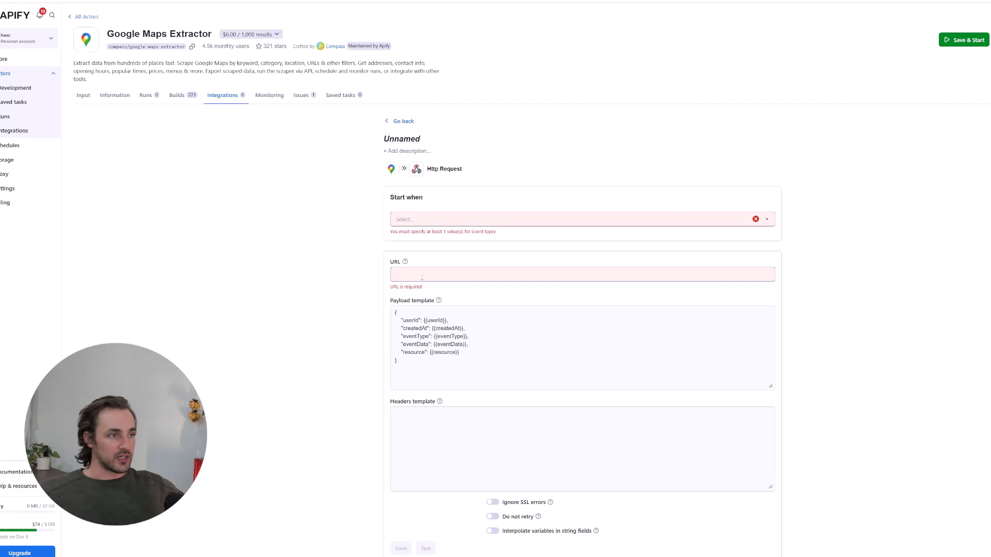
- Paste the Clay webhook URL into the HTTP integration and trigger it on Run created
left_click(422, 278)
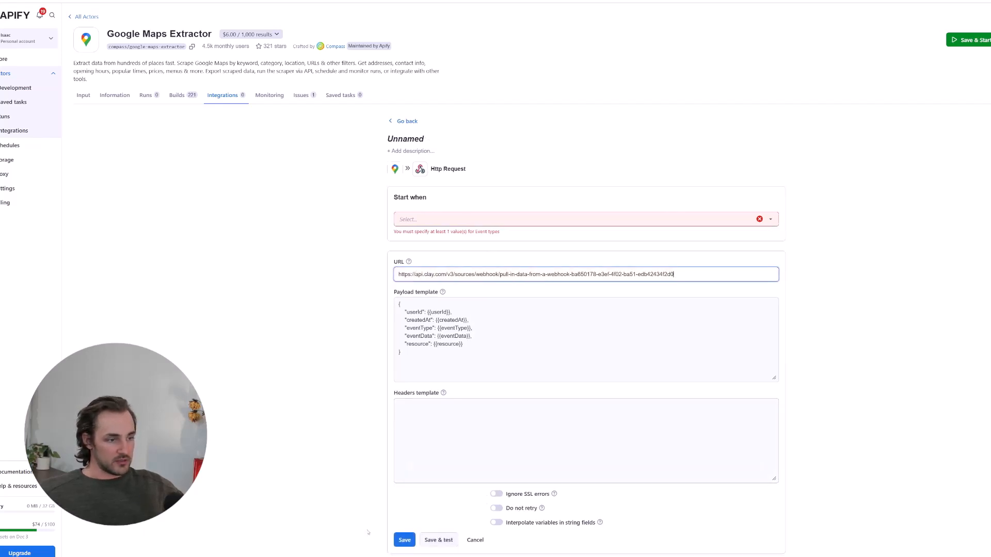
left_click(437, 219)
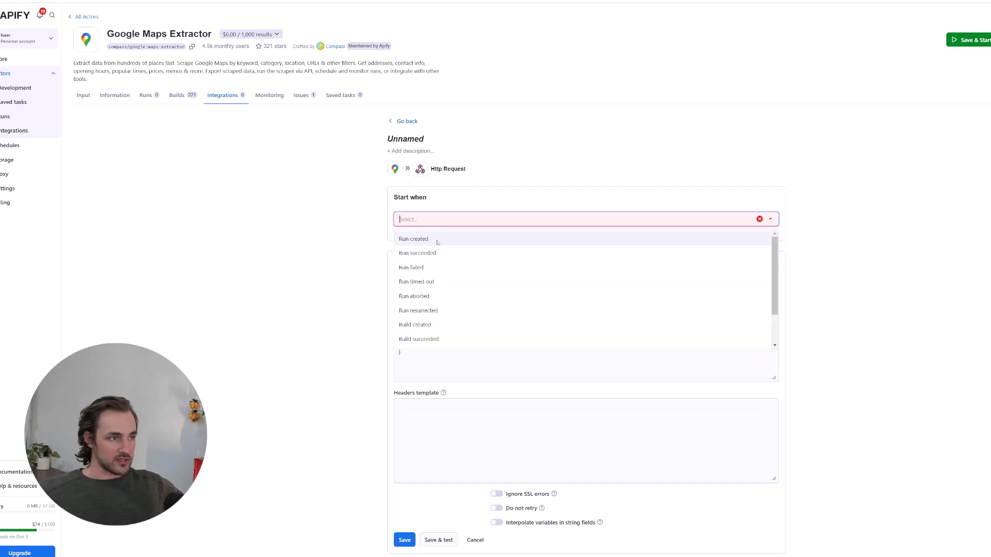
left_click(441, 241)
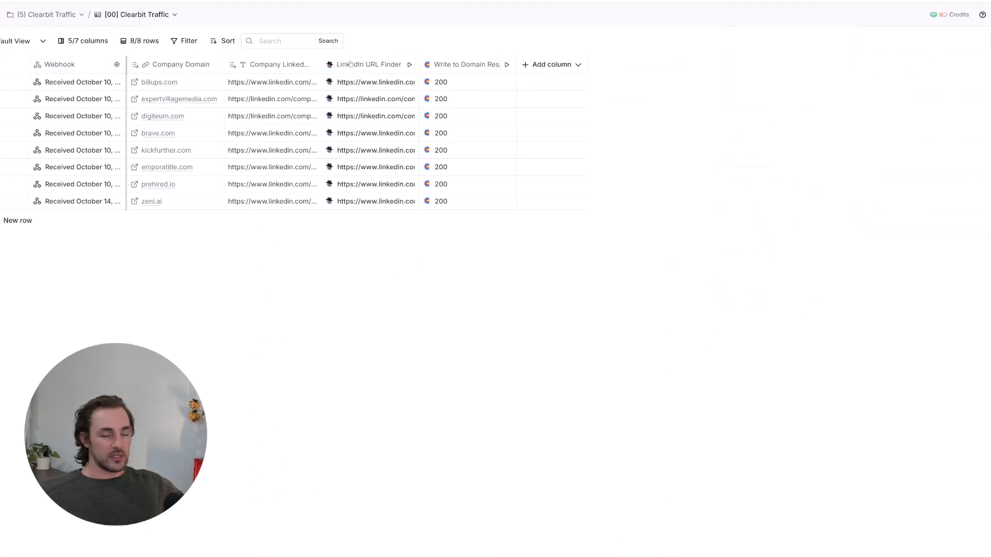
- Check the Clearbit Traffic table's webhook source settings and the first row's received data
left_click(61, 65)
mouse_move(78, 104)
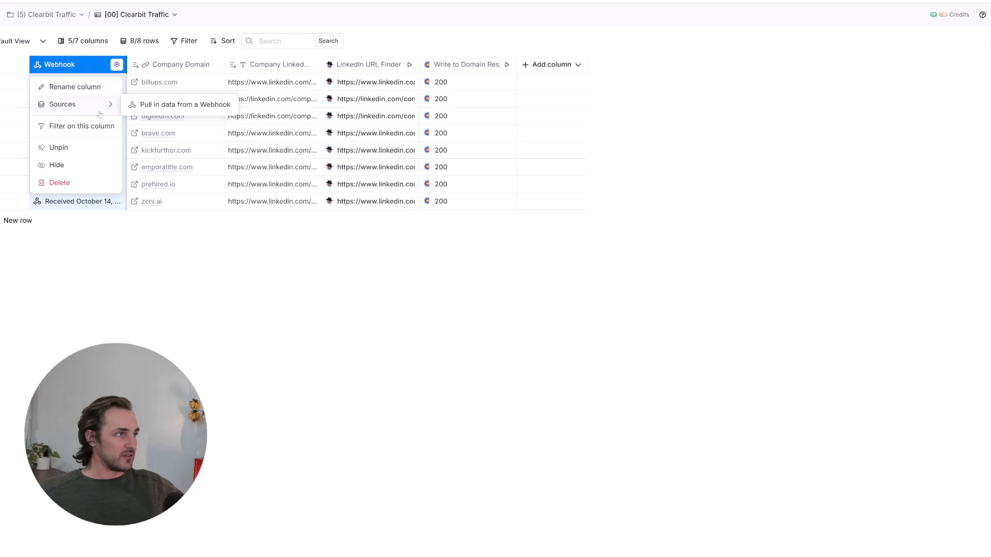
left_click(174, 106)
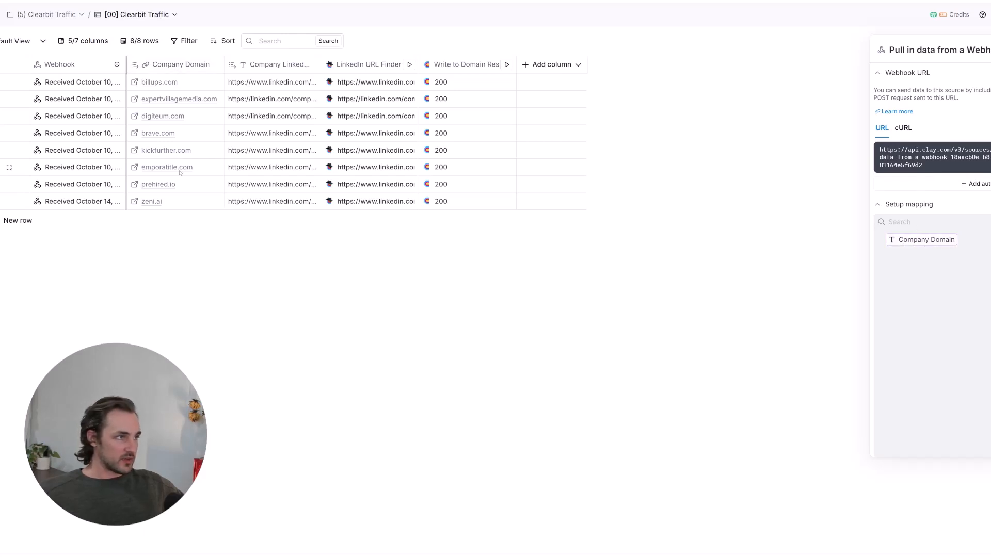
left_click(295, 84)
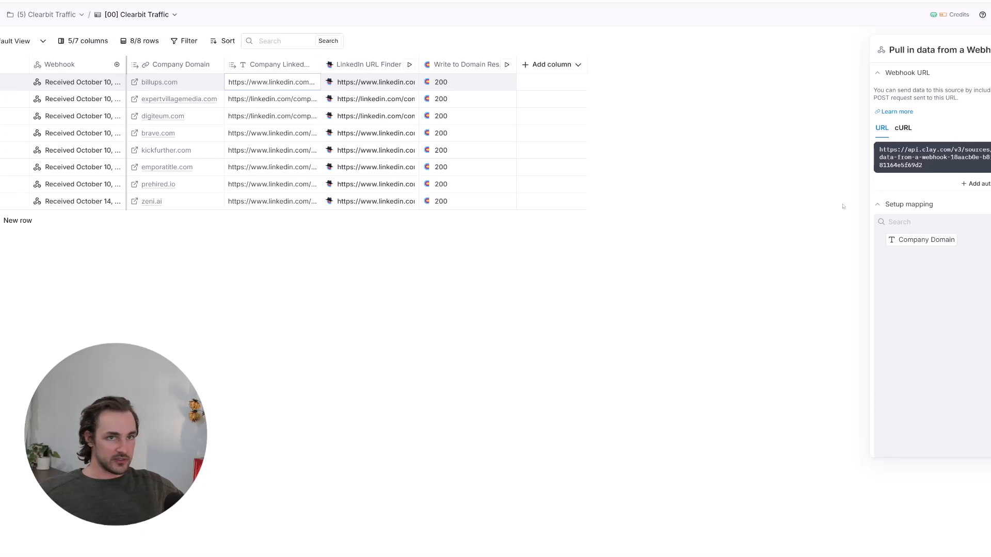
left_click(83, 83)
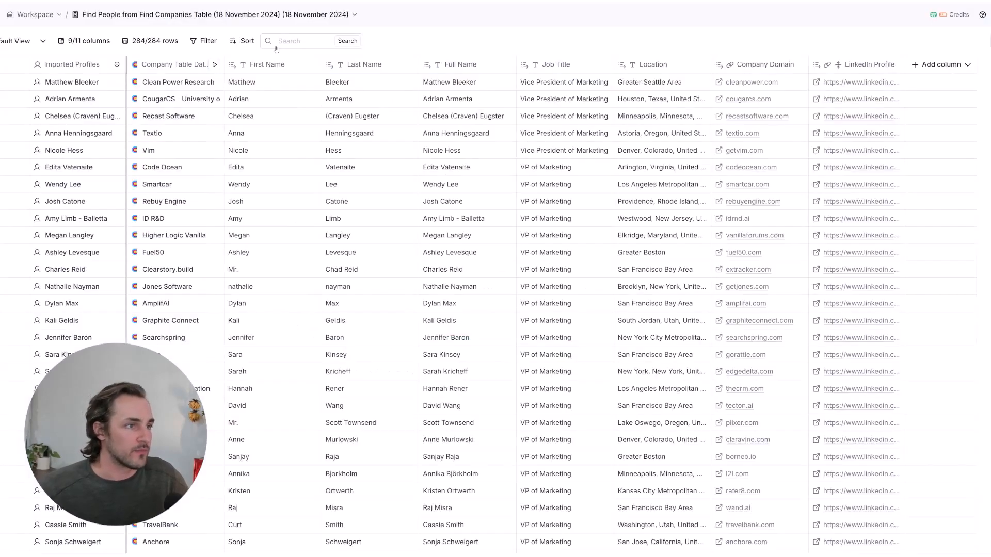
- Add a Work Email waterfall enrichment column and review its Findymail step settings
left_click(916, 71)
left_click(943, 110)
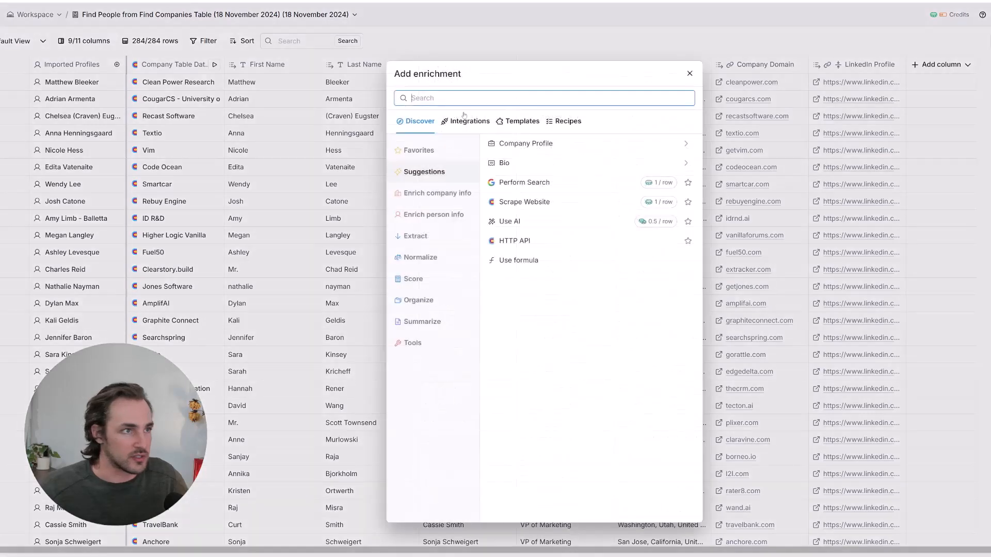
type("work")
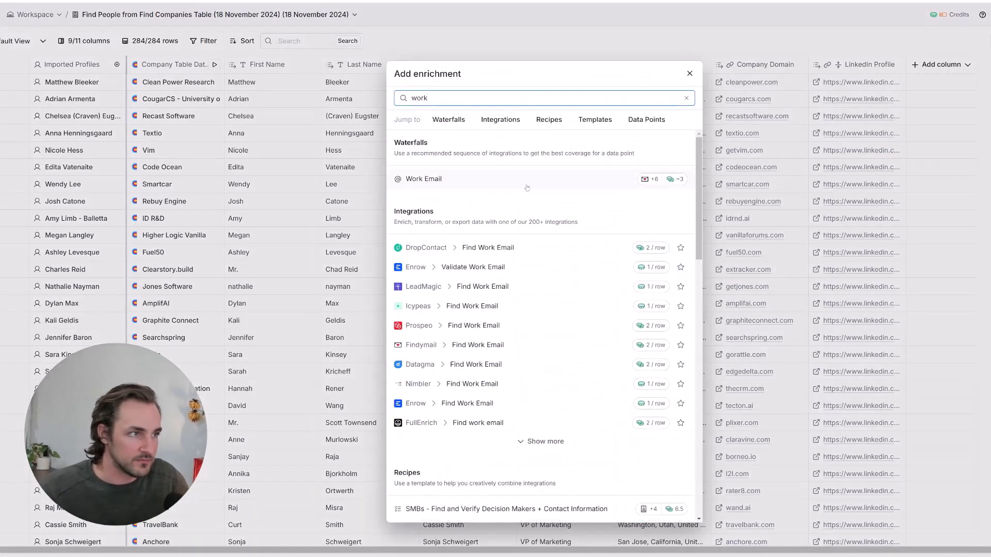
left_click(527, 186)
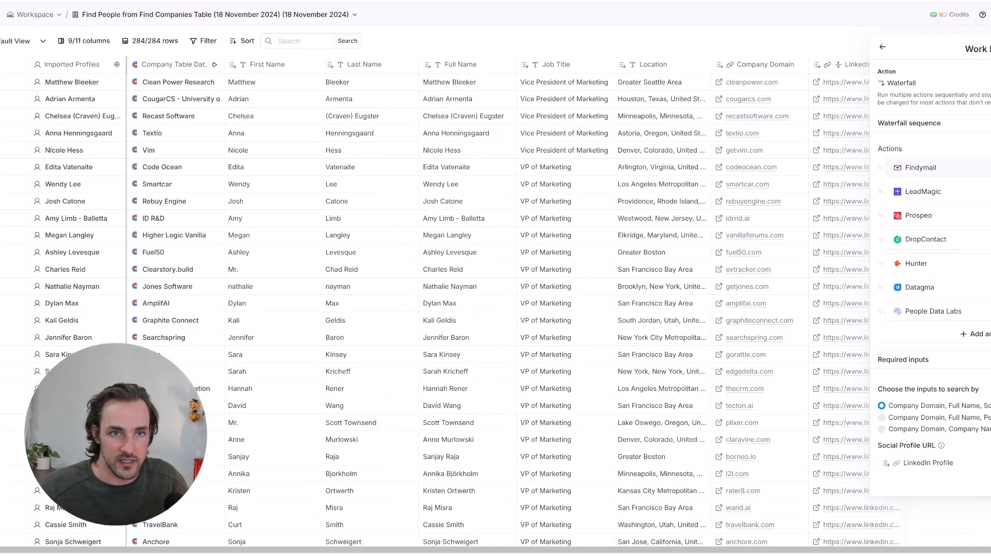
left_click(982, 167)
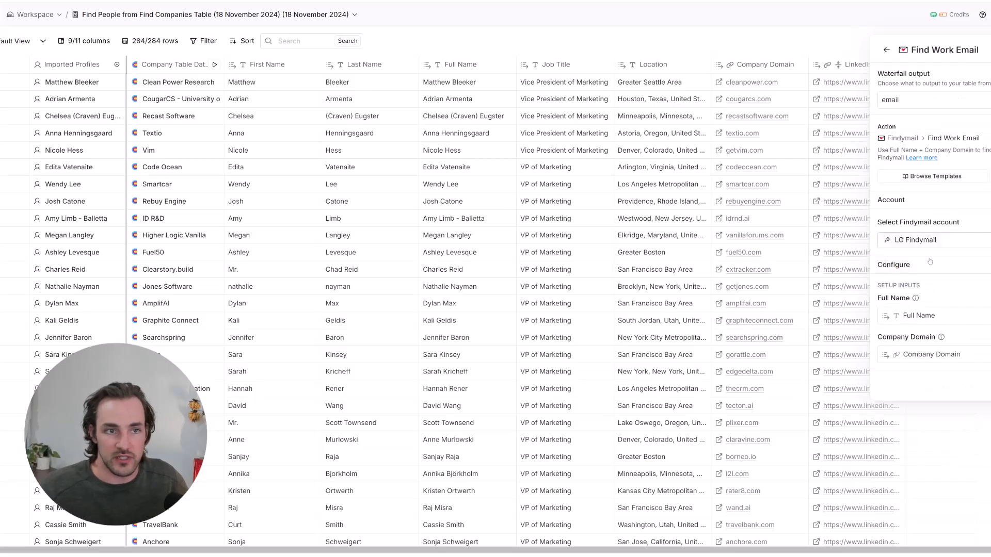
left_click(885, 49)
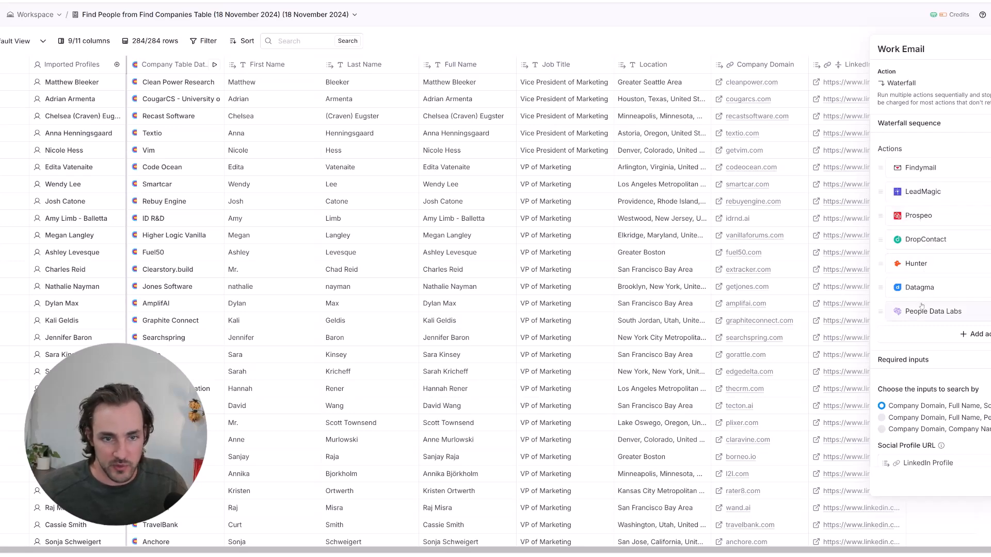
left_click(989, 482)
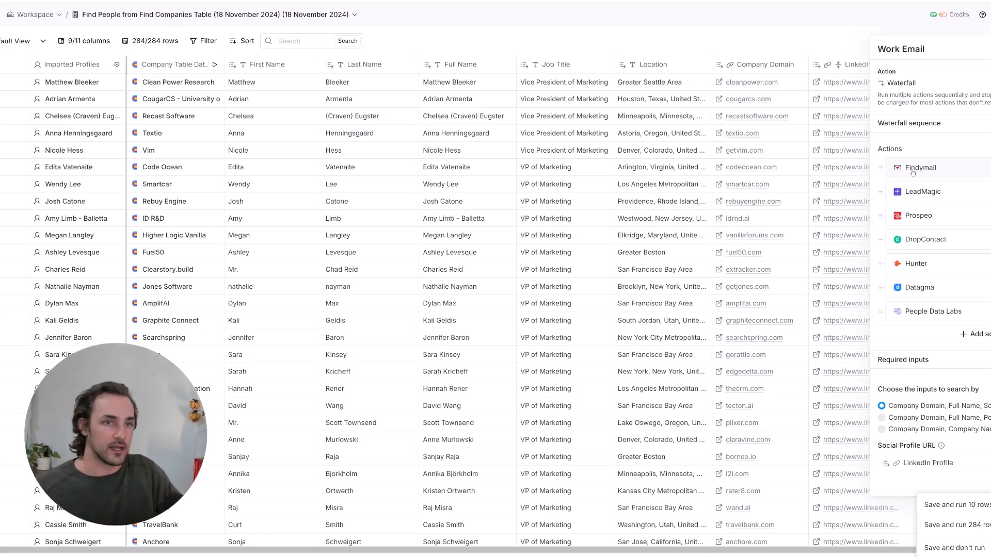
left_click(957, 505)
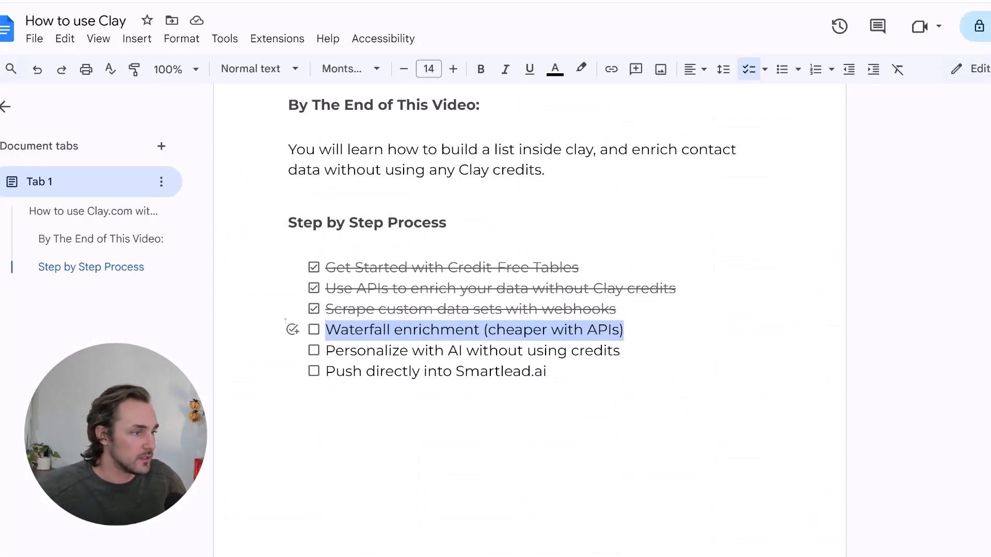
- Tick 'Waterfall enrichment' in the Google Docs checklist and select the Personalize step's text
left_click(314, 330)
double_click(337, 351)
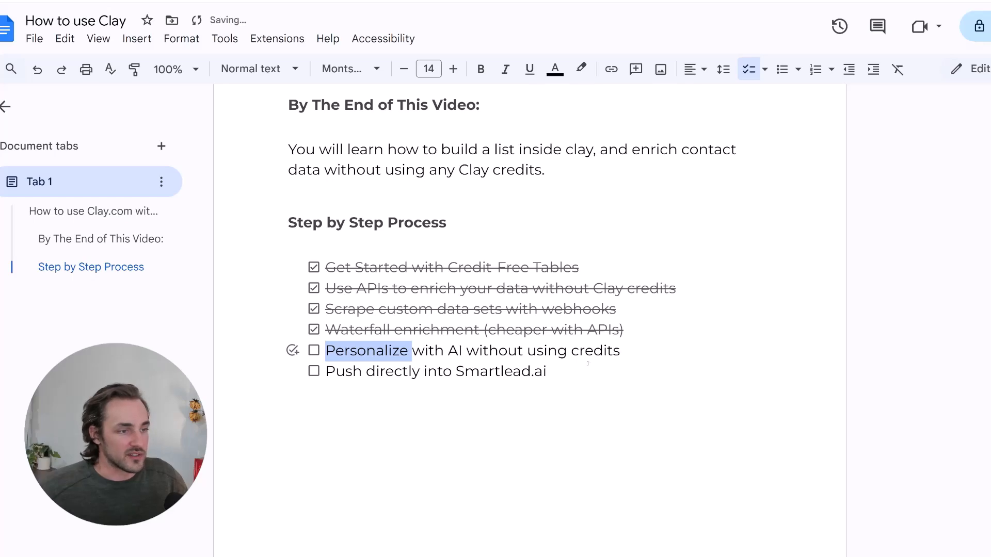
left_click_drag(588, 363, 629, 359)
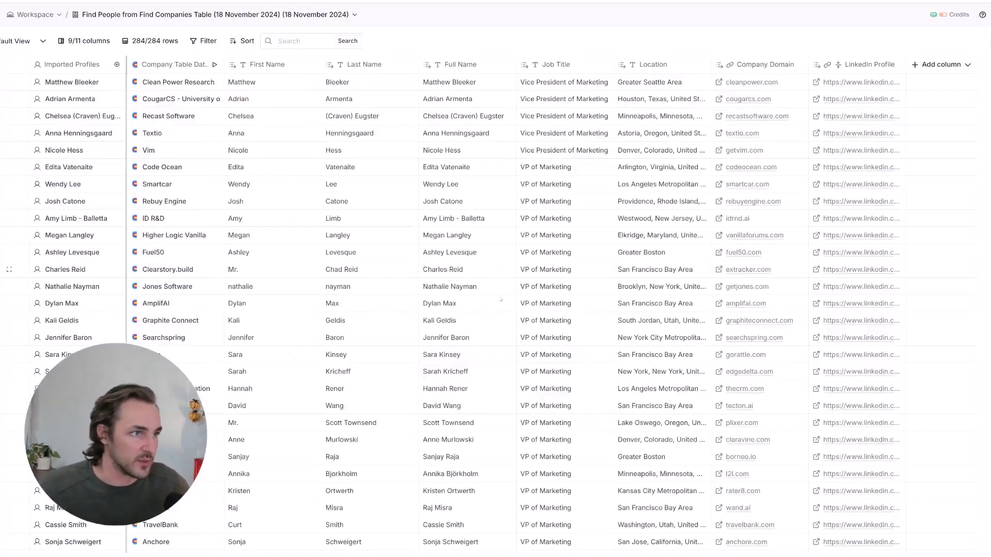
- Add a Use AI enrichment column on OpenAI GPT 4o Mini and open its template library
left_click(903, 42)
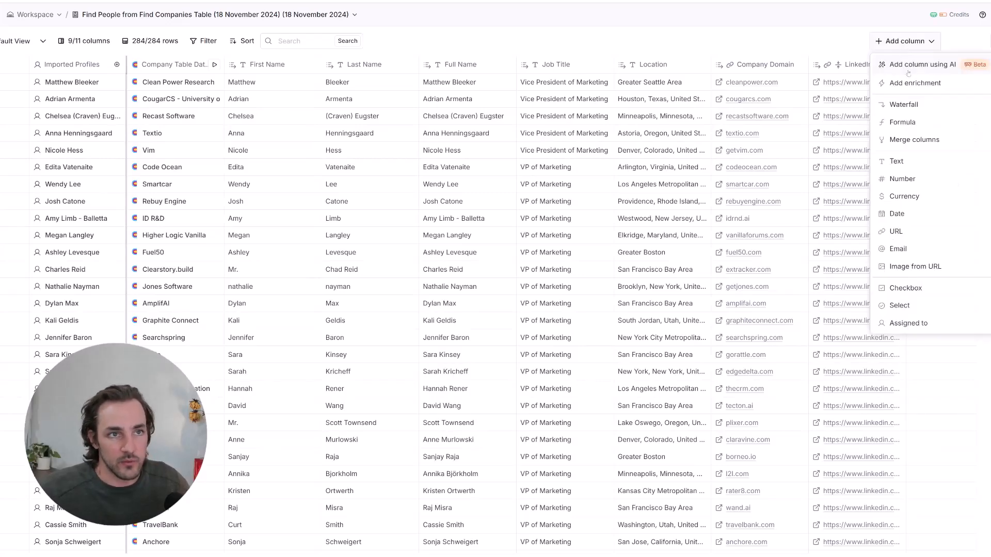
left_click(914, 83)
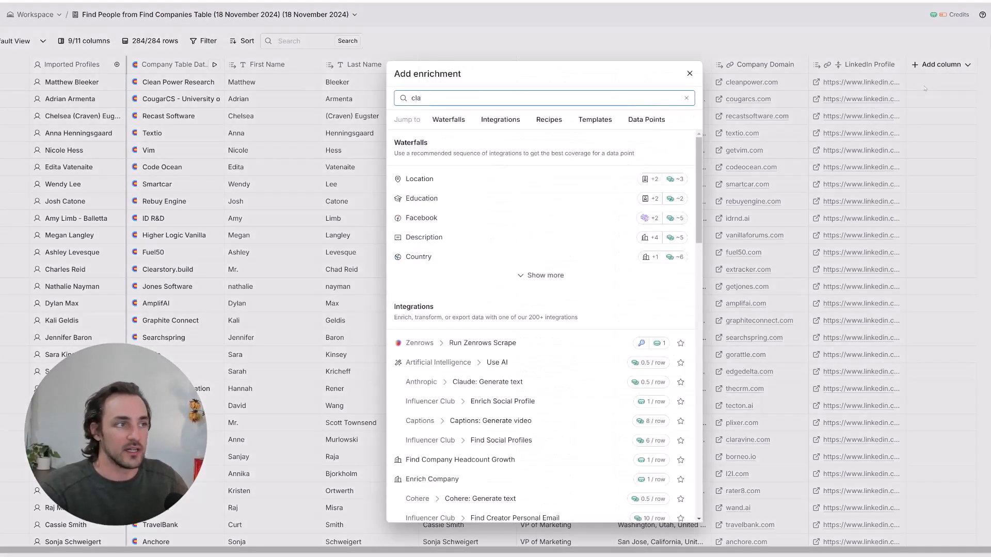
type("gpt")
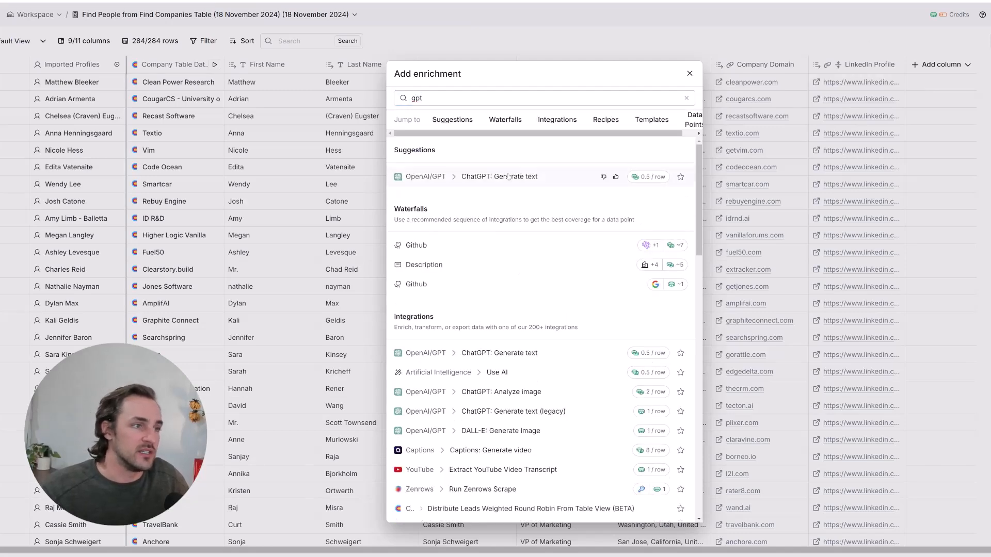
left_click(496, 372)
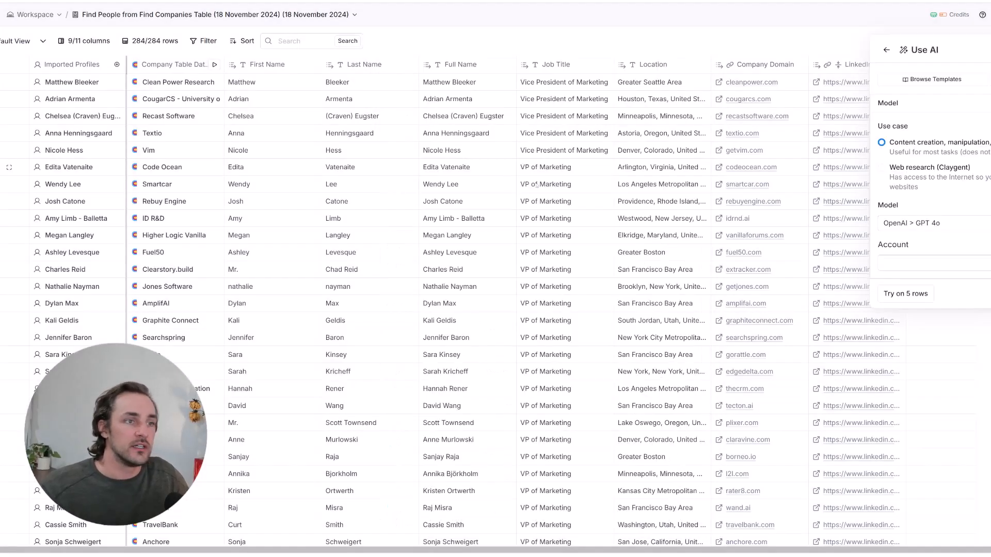
left_click(939, 222)
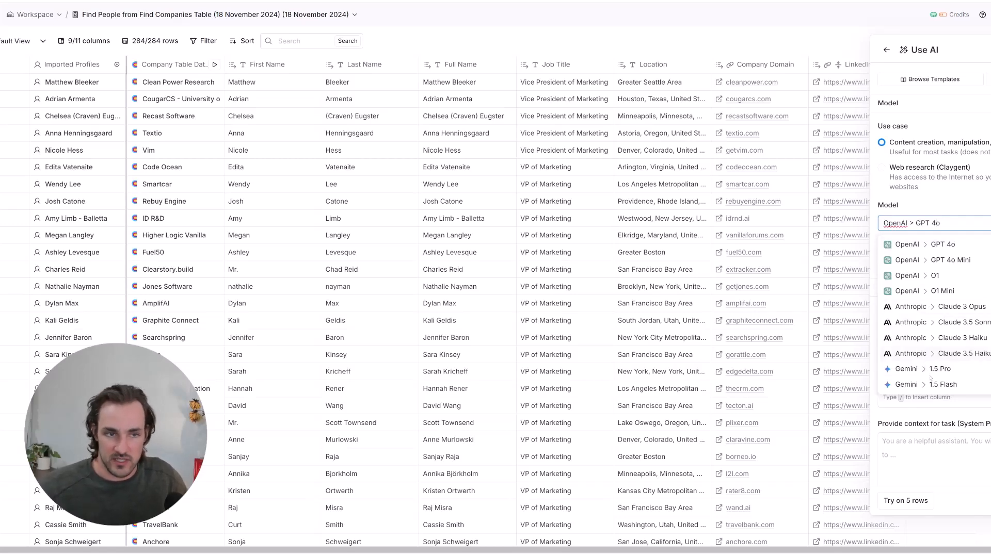
left_click(964, 261)
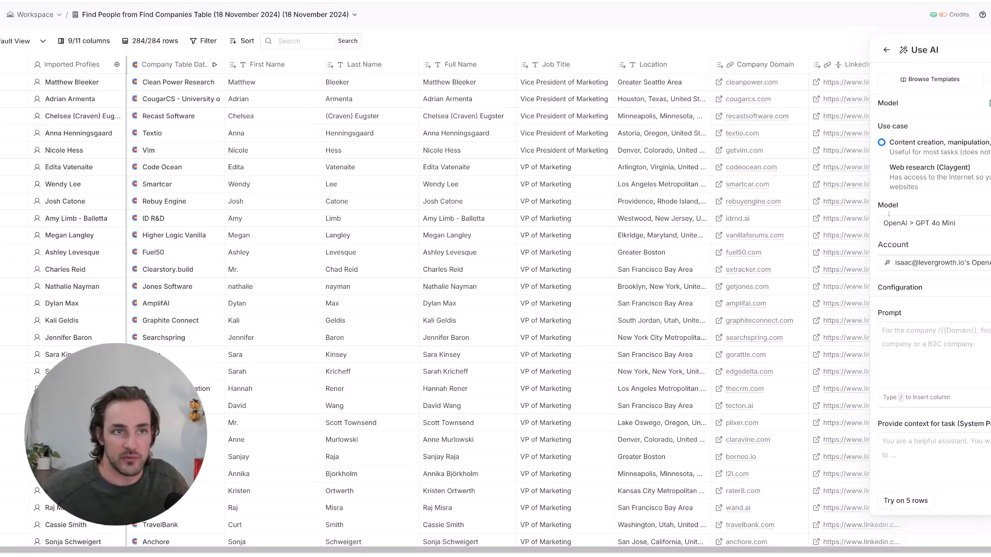
left_click(958, 83)
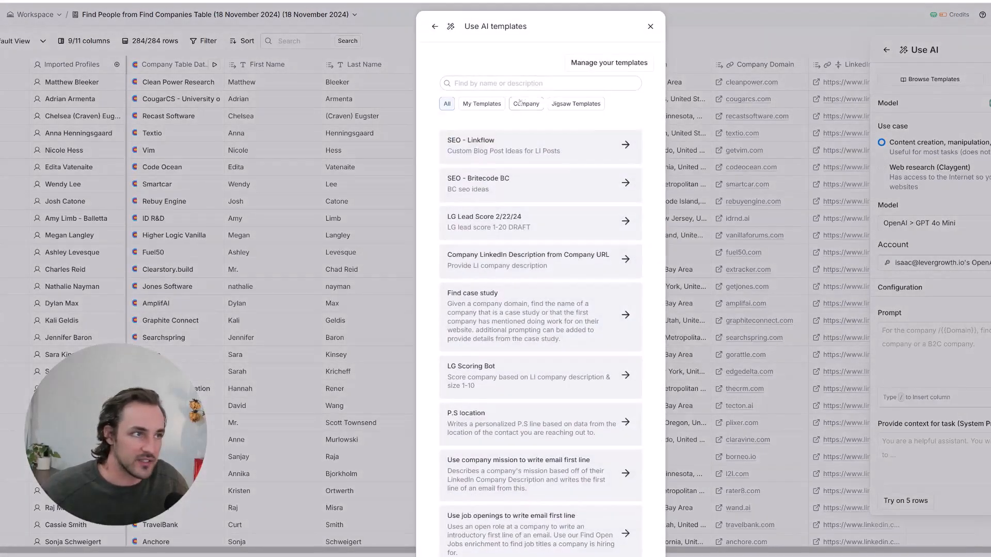
- Browse the Company and Jigsaw AI templates, then close the library and reopen the model list
scroll(531, 68, "down", 1)
left_click(530, 64)
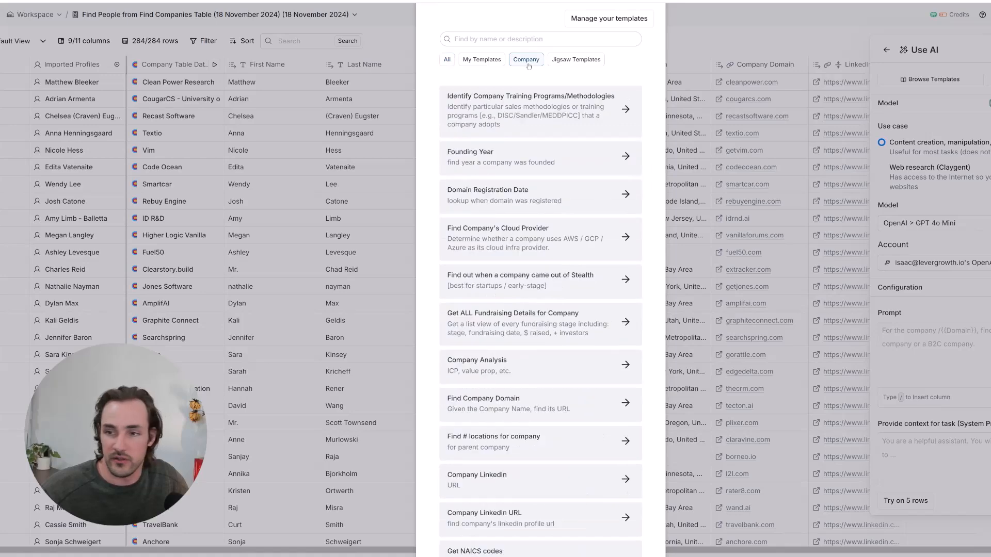
scroll(516, 154, "up", 1)
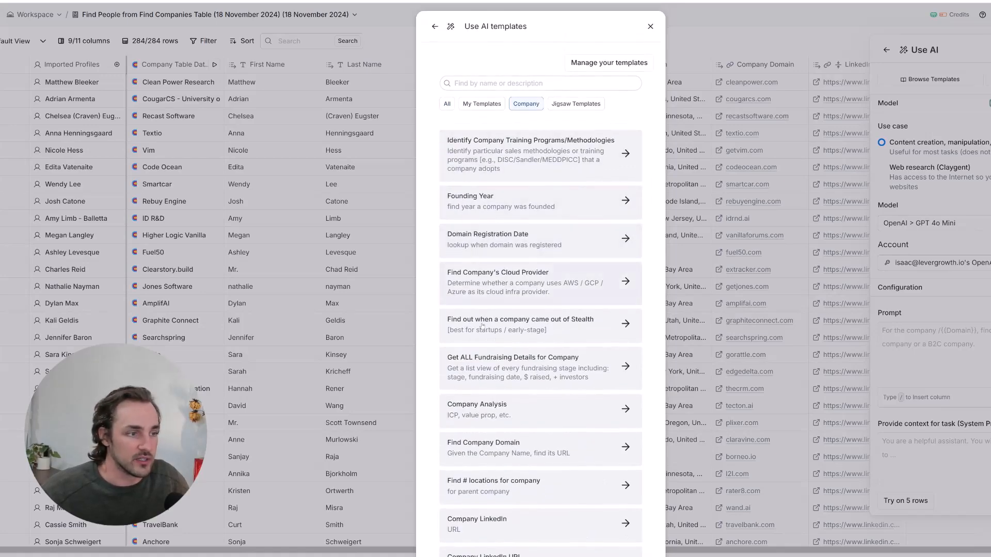
scroll(432, 254, "down", 2)
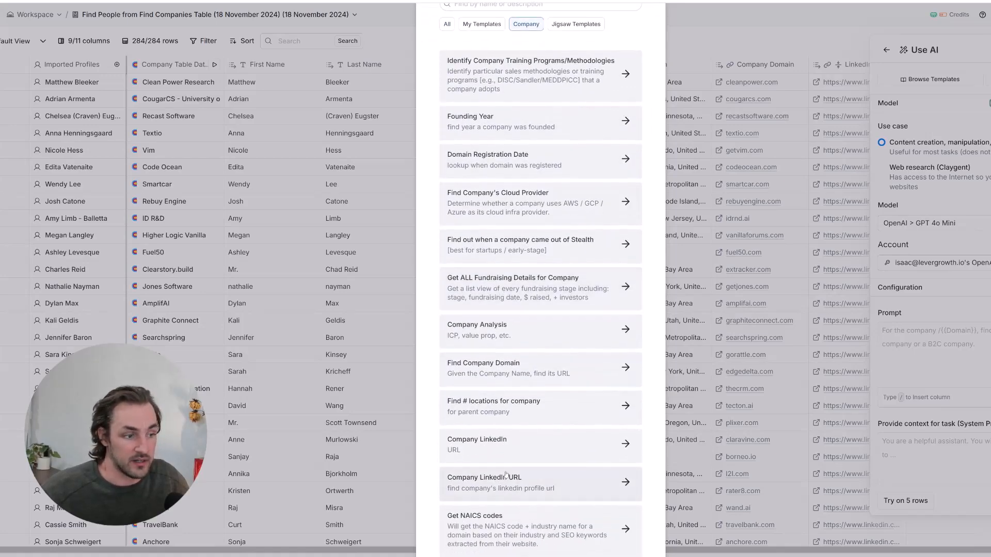
scroll(567, 271, "up", 2)
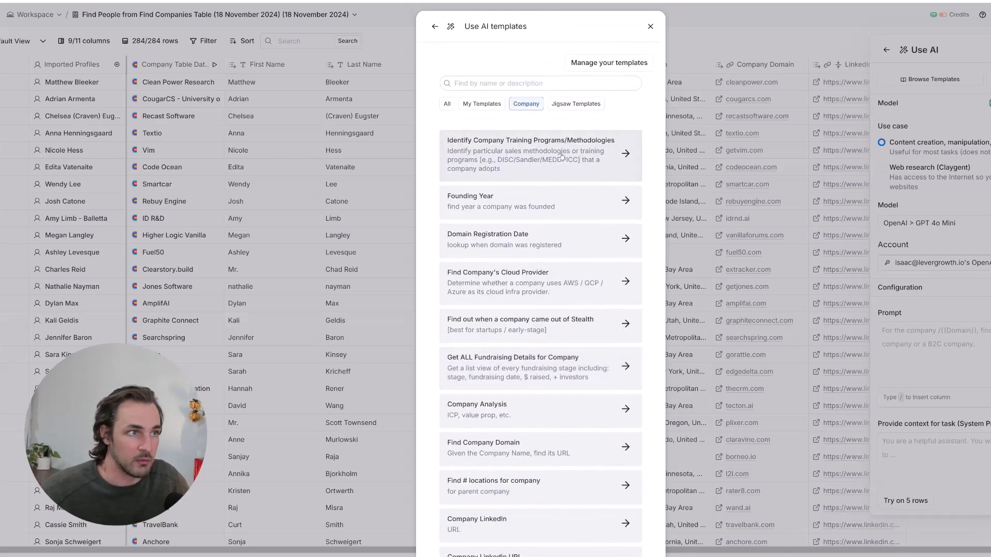
left_click(576, 104)
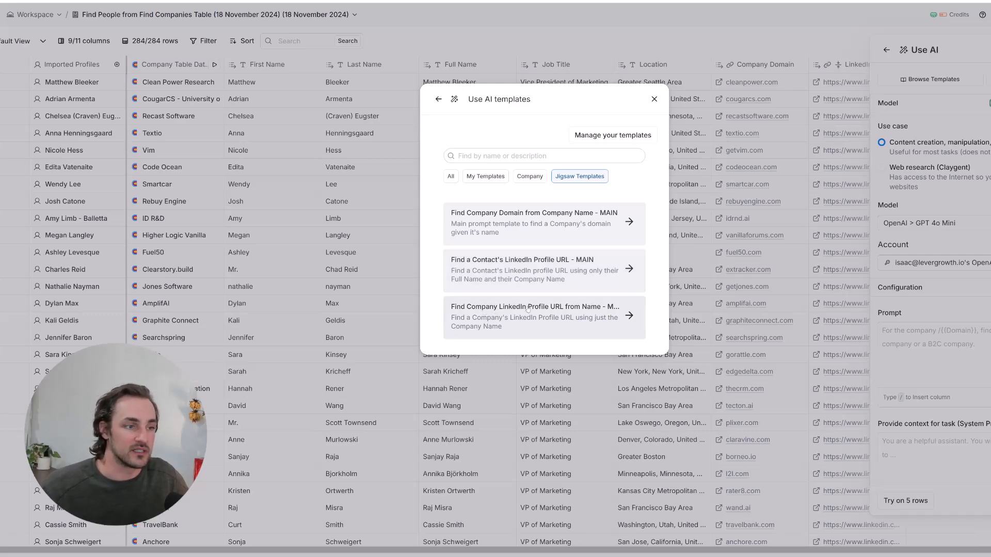
left_click(531, 176)
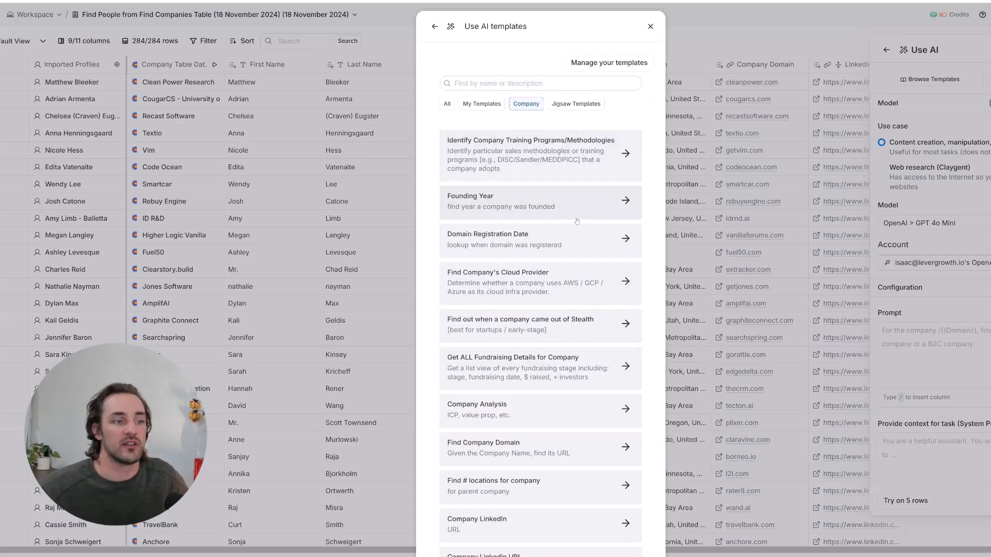
scroll(577, 222, "down", 2)
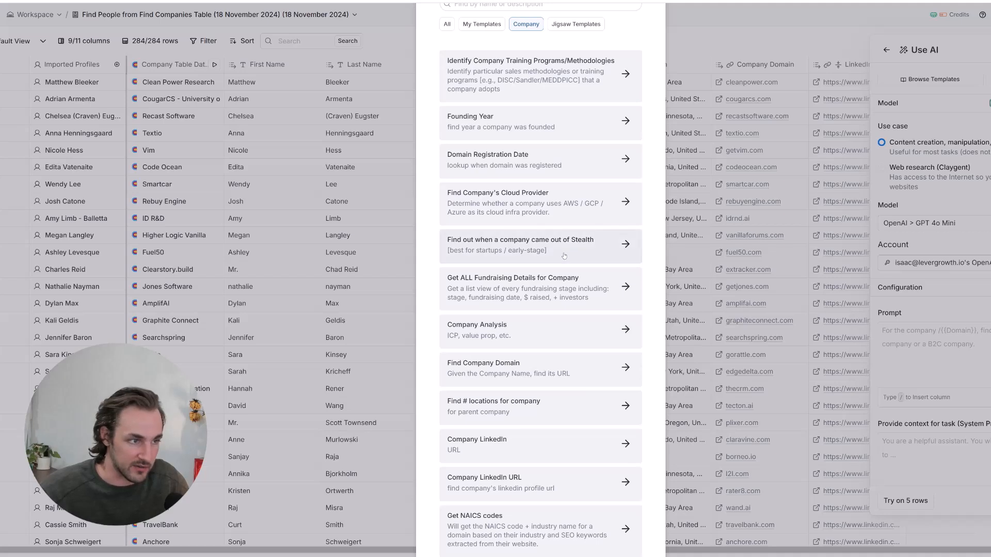
scroll(564, 256, "up", 2)
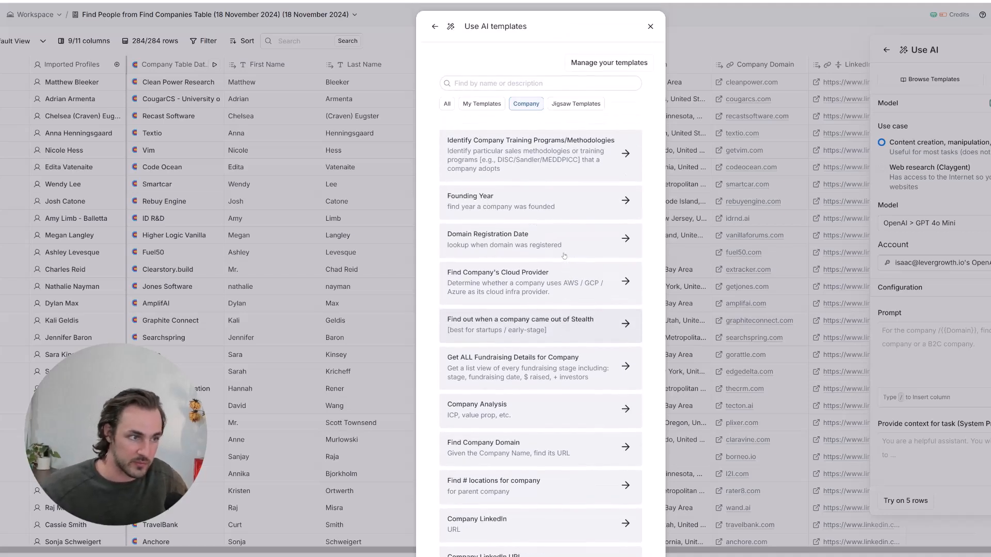
left_click(649, 27)
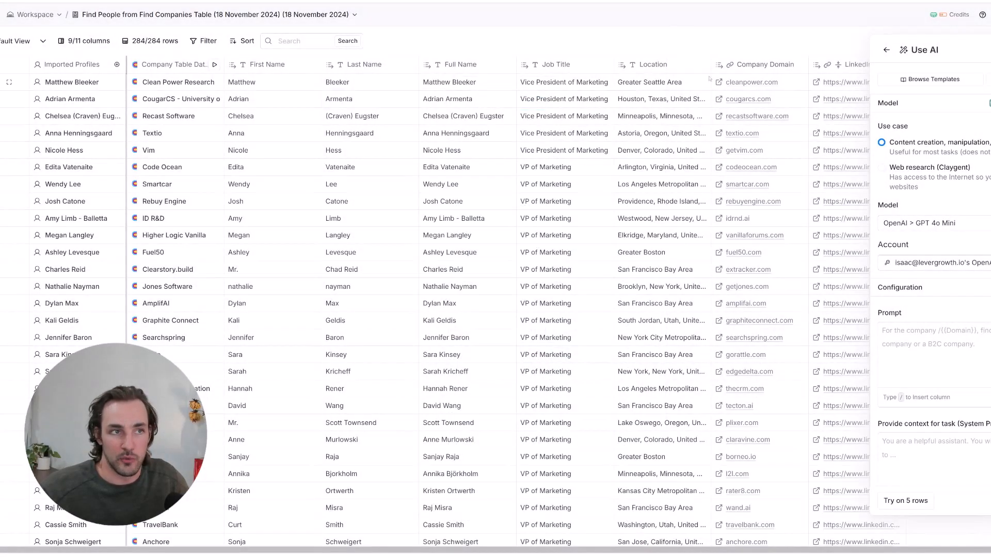
left_click(917, 223)
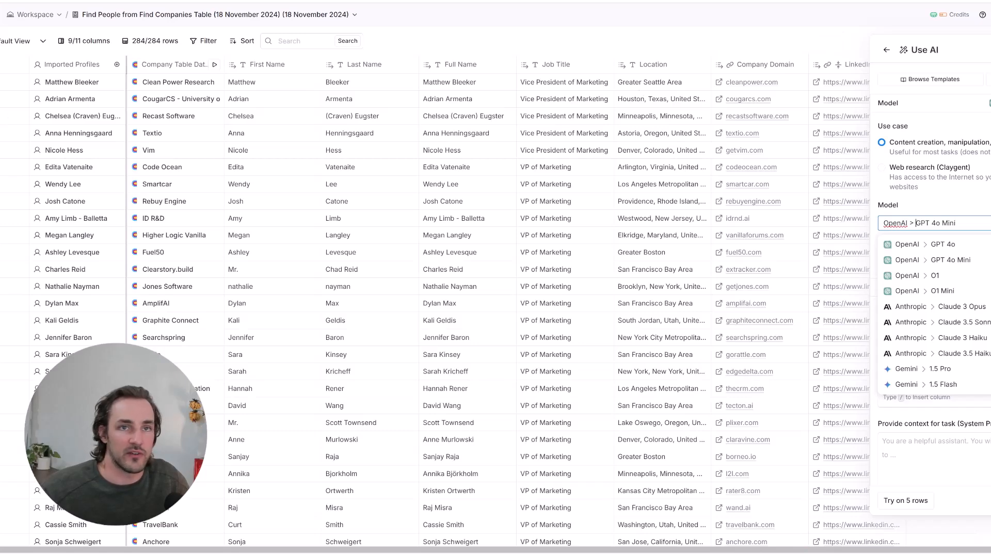
- Create a Company Model AI column classifying B2B or B2C from Description, run it, and inspect a result
left_click(977, 200)
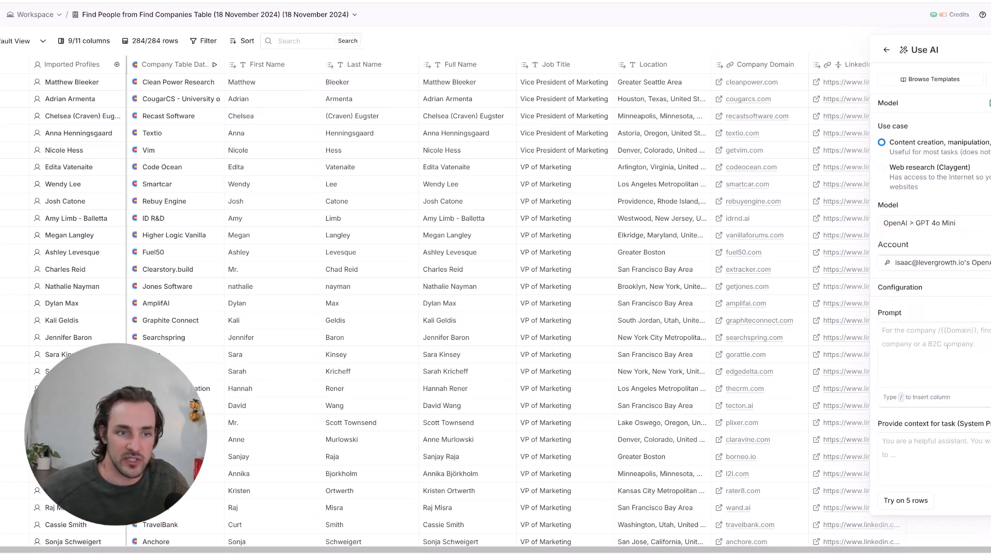
left_click(990, 347)
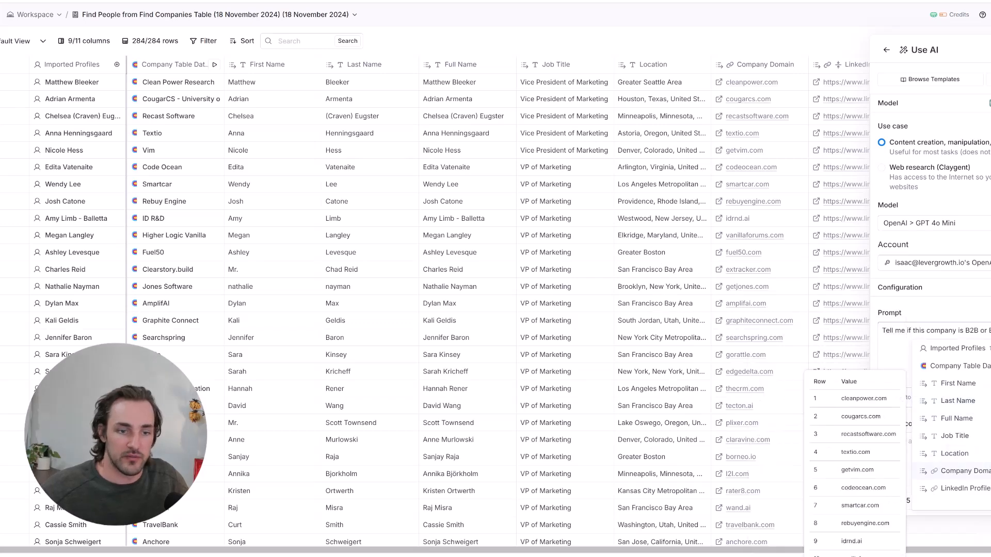
left_click(987, 366)
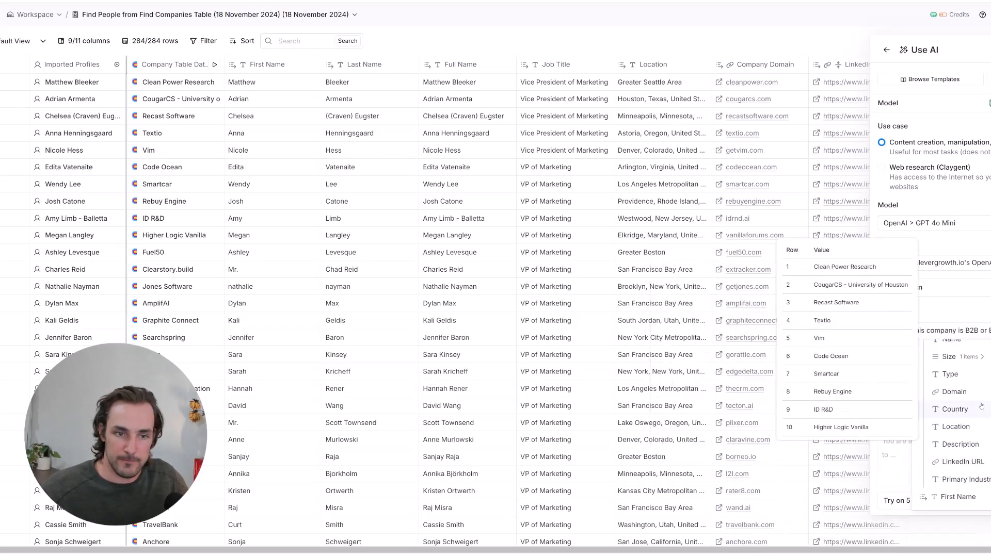
scroll(970, 428, "down", 2)
left_click(959, 444)
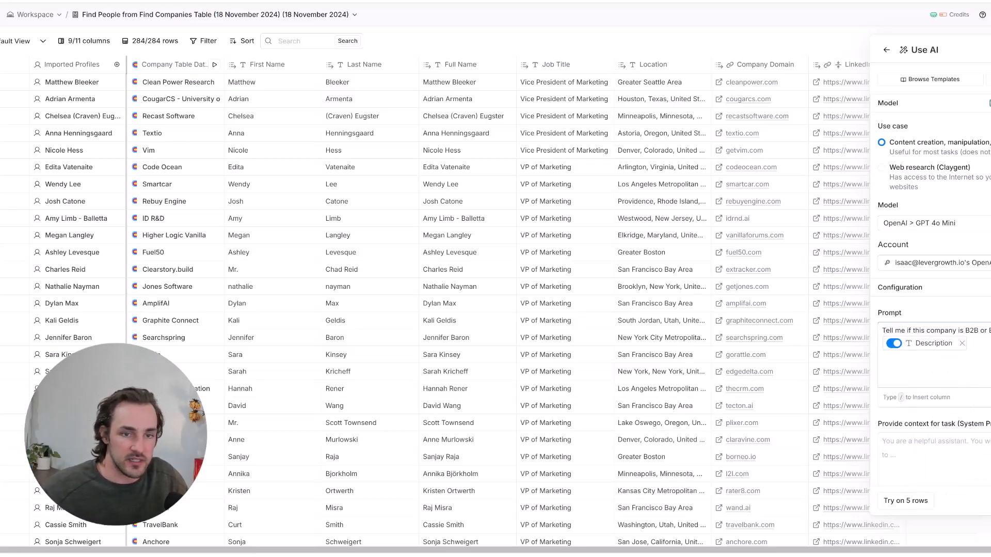
left_click(989, 500)
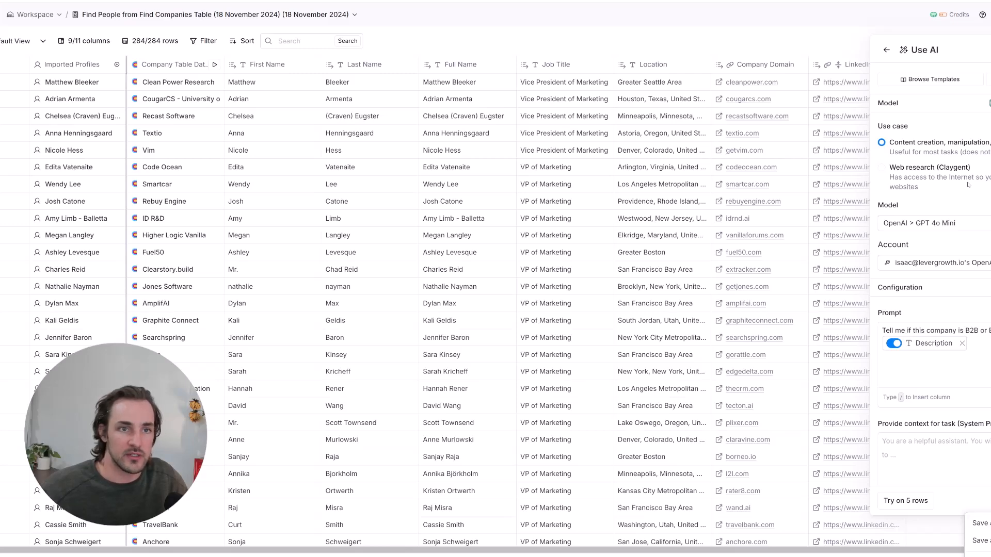
left_click(981, 523)
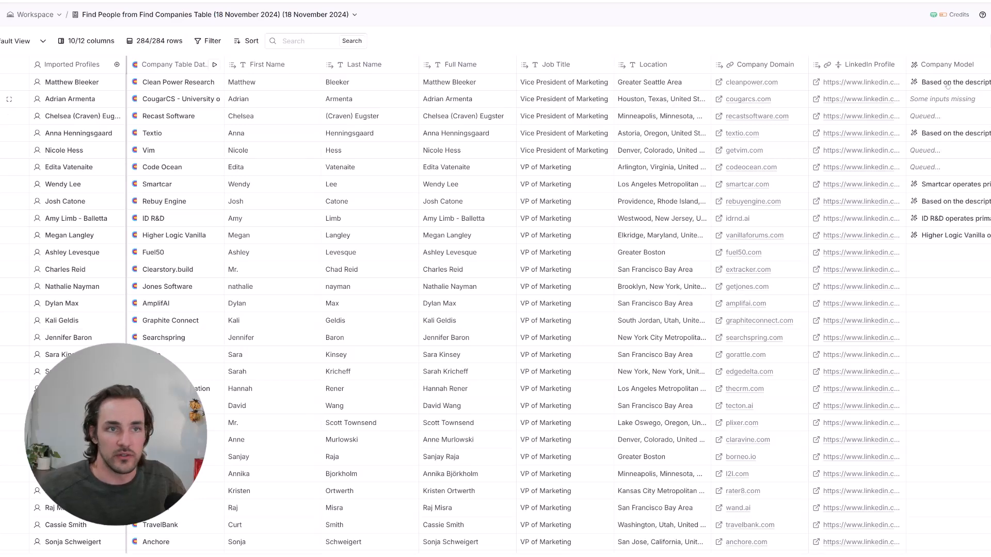
left_click(947, 84)
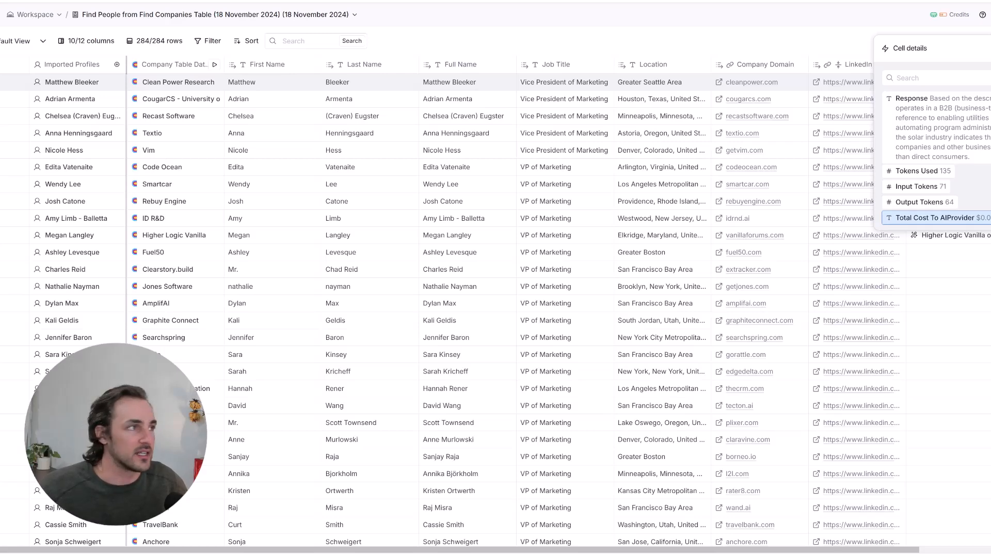
- Calculate the total cost for 284 rows in Google ($0.00005 × 284 = 0.0142 US$)
key("ctrl+t")
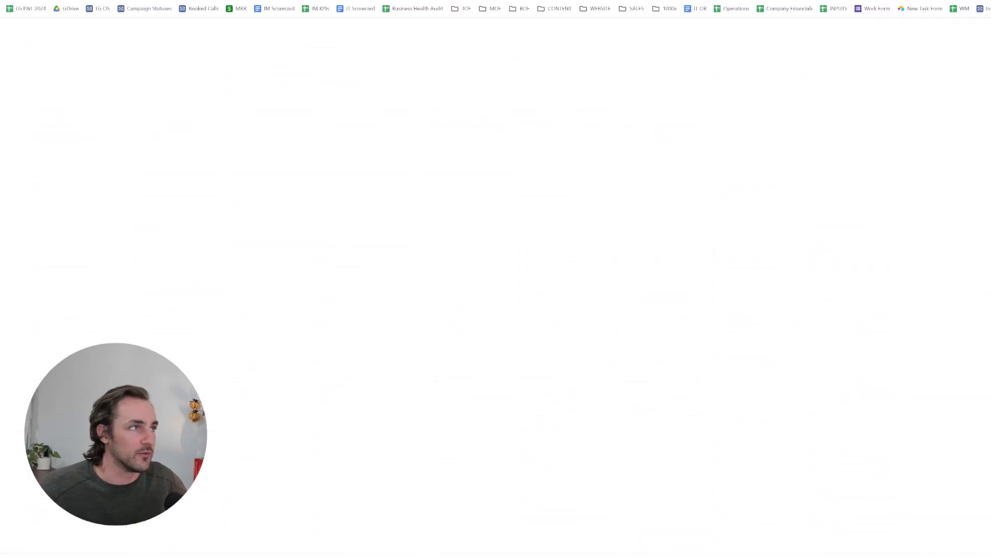
type("$0.00005")
type("*284")
key("Return")
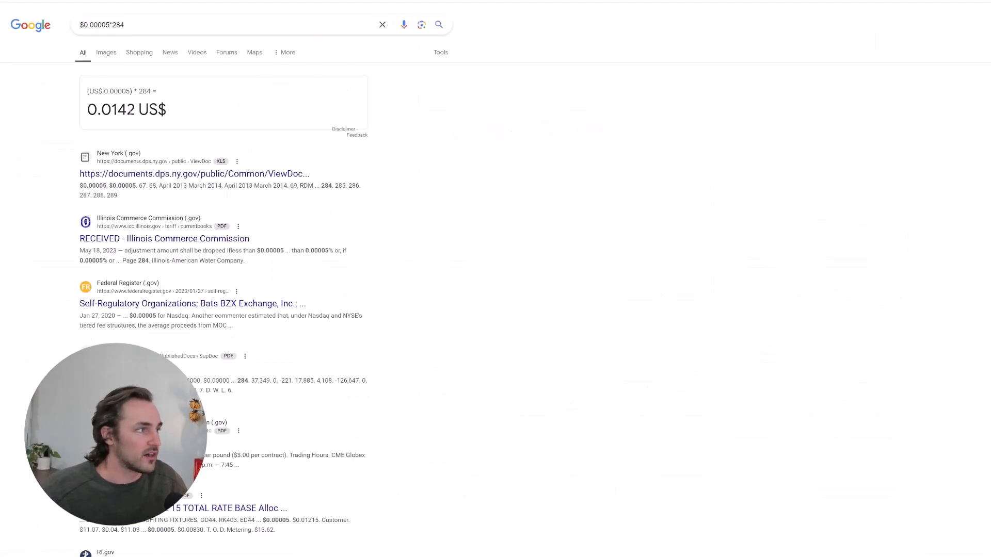
triple_click(131, 112)
left_click(468, 157)
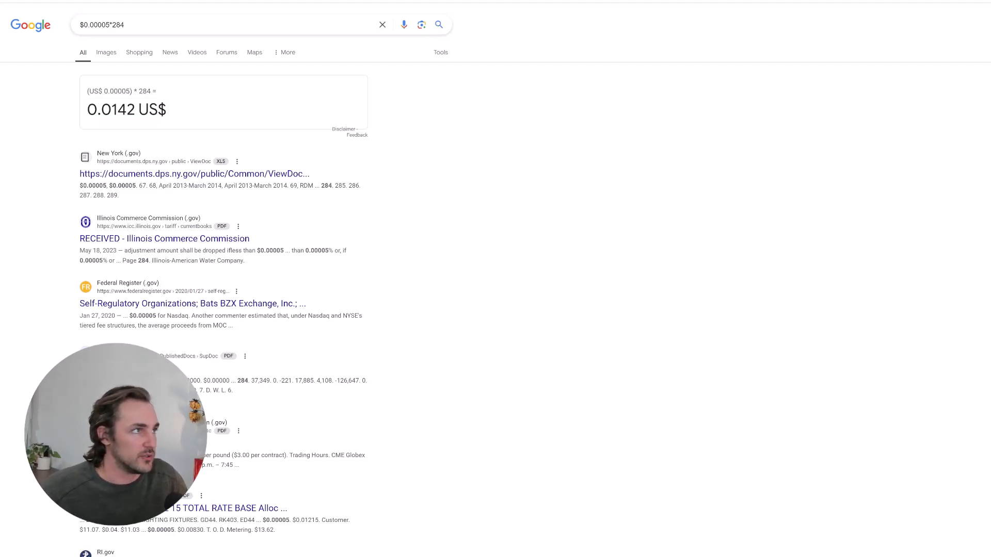
left_click(297, 1)
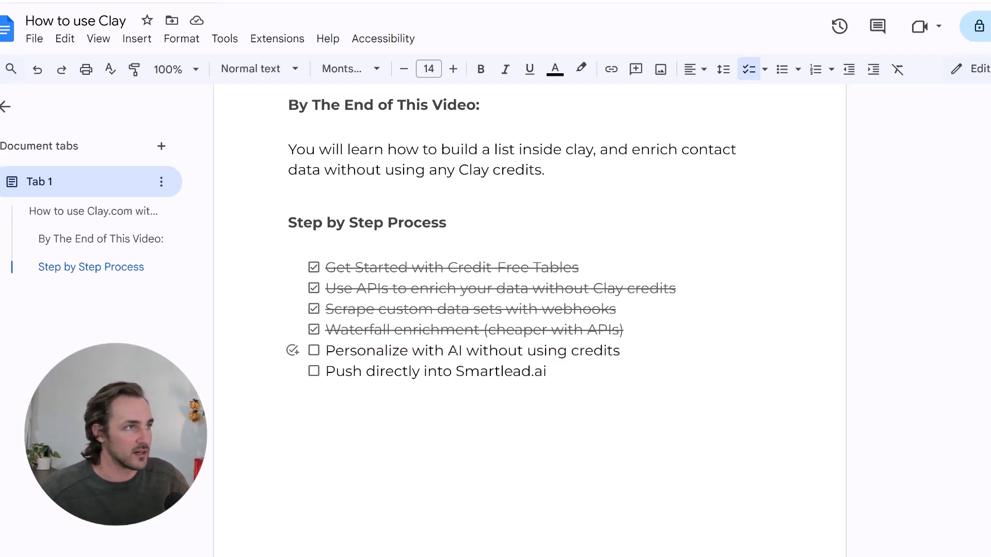
- Tick 'Personalize with AI without using credits' in the Google Docs checklist
key("shift+Home")
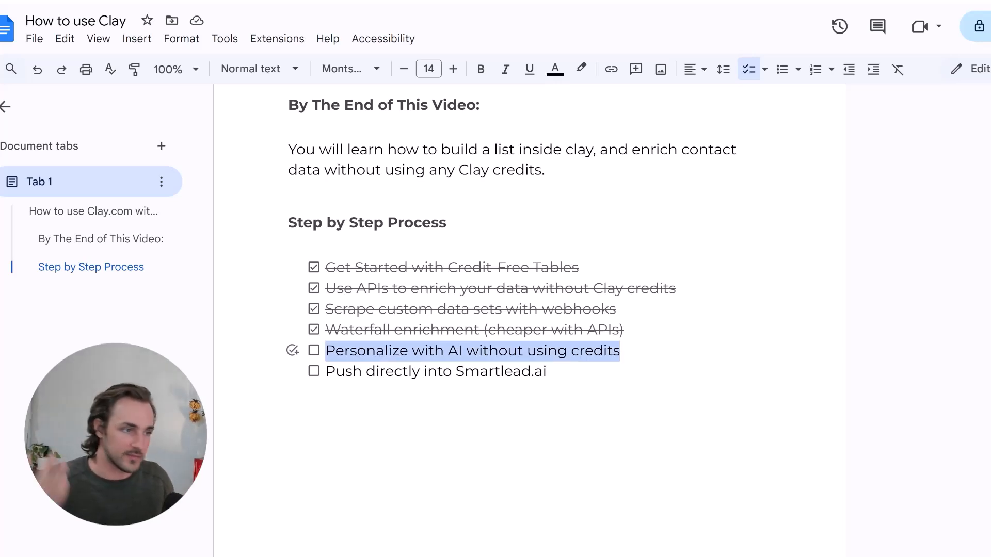
left_click(457, 351)
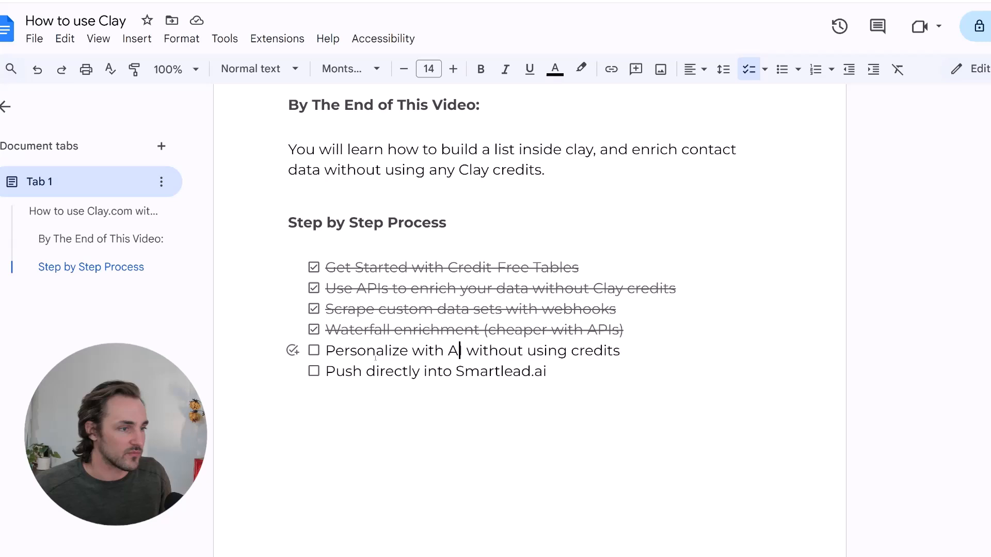
left_click(314, 351)
- Select the 'Push directly into Smartlead.ai' checklist line
left_click_drag(325, 372, 589, 370)
double_click(590, 370)
triple_click(589, 370)
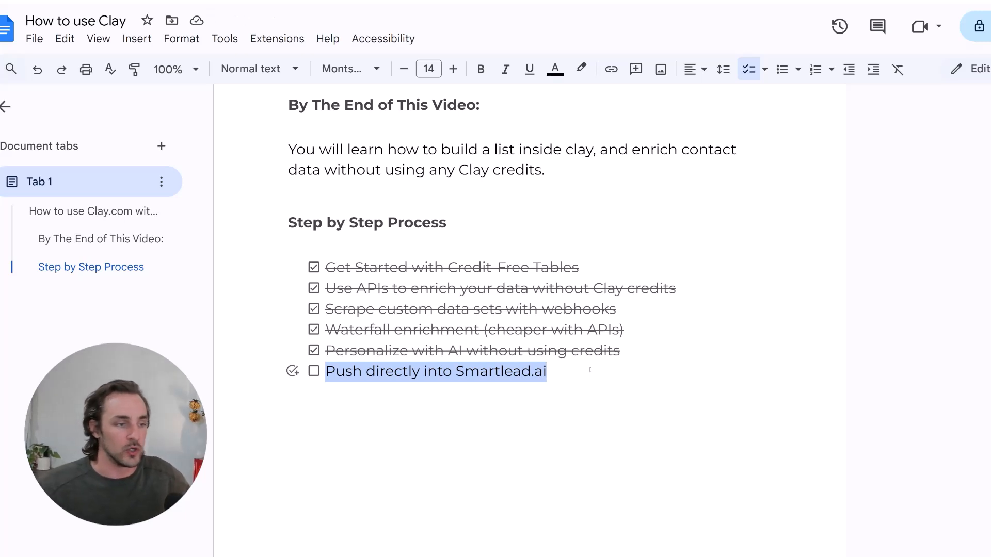
left_click(589, 369)
left_click_drag(589, 369, 334, 370)
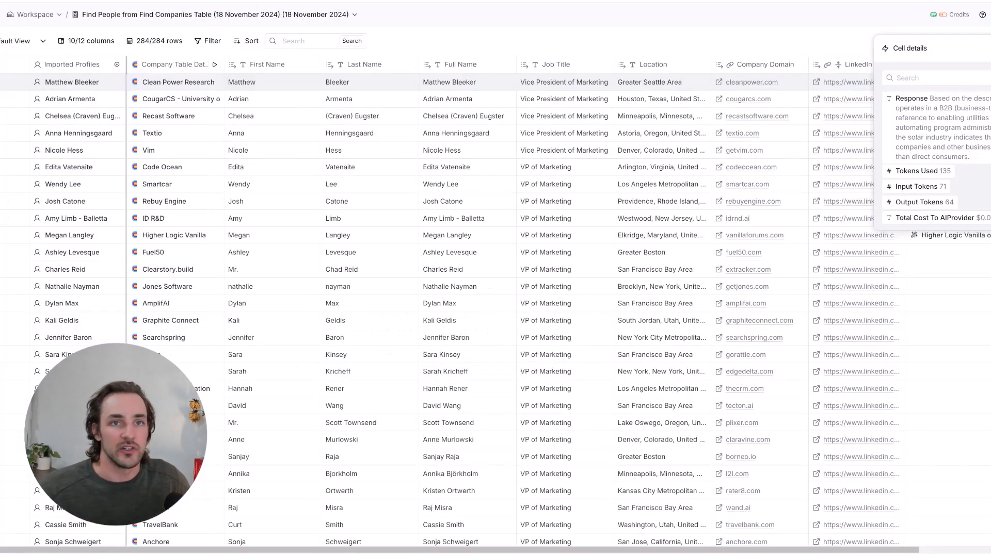
- Add a Smartlead.ai Add Lead to Campaign enrichment column, found by searching 'smartlea'
left_click(986, 48)
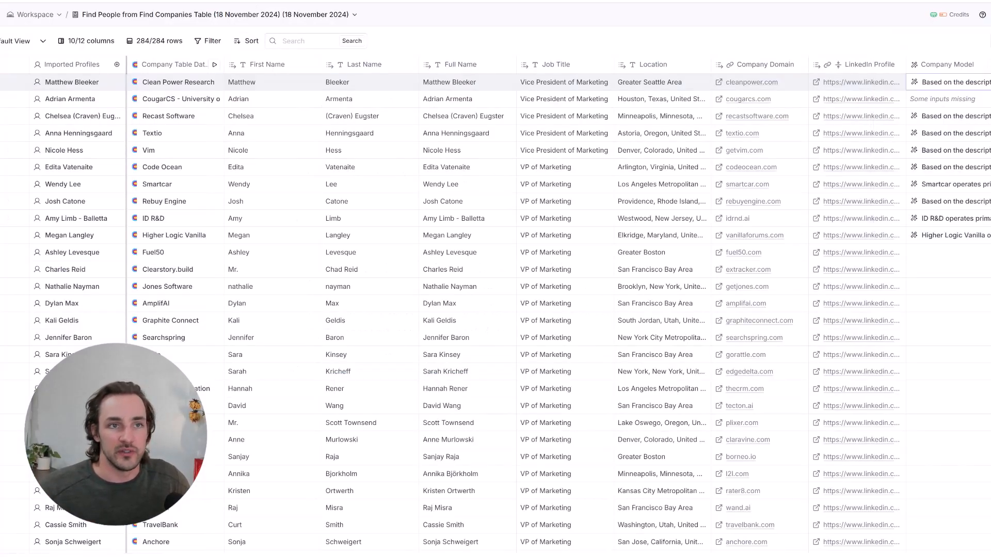
left_click(984, 41)
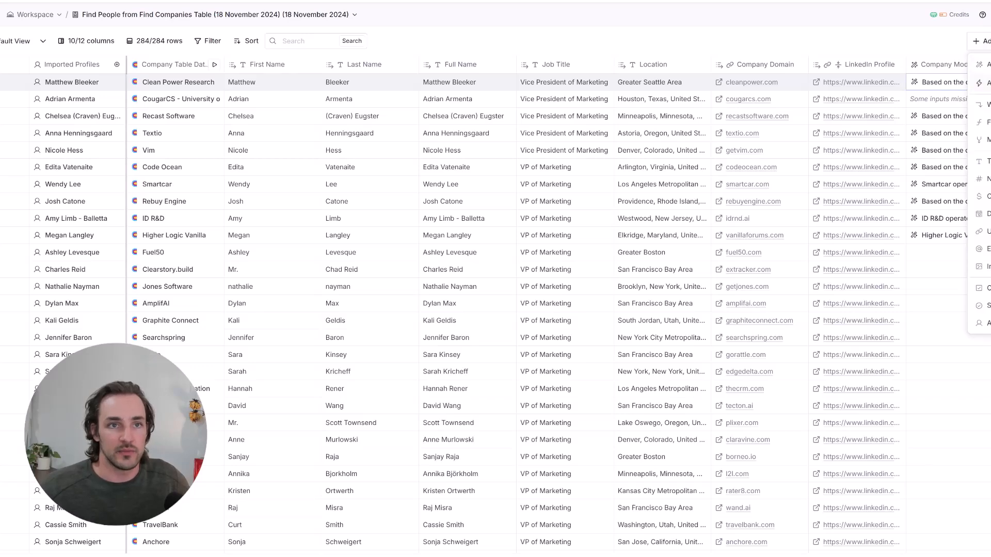
left_click(982, 83)
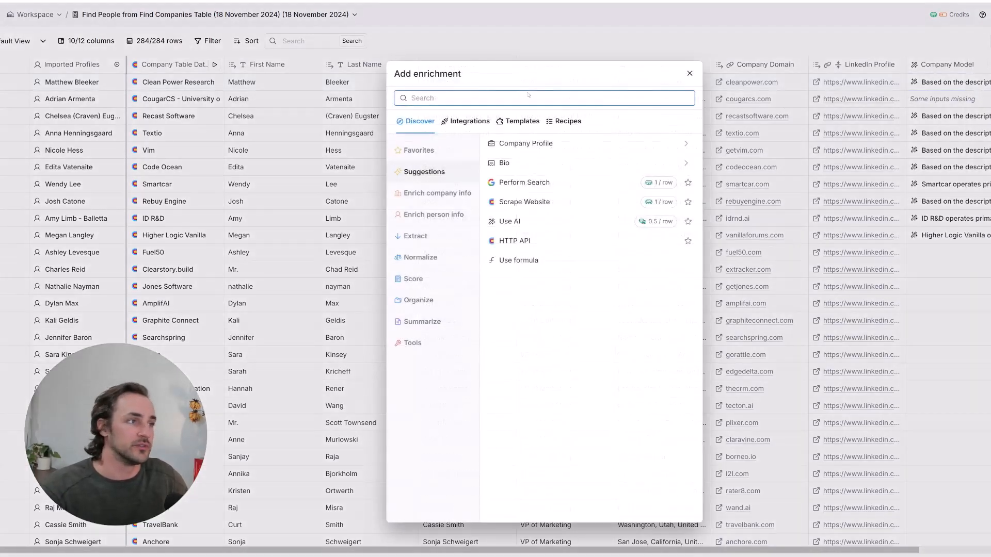
type("smartlea")
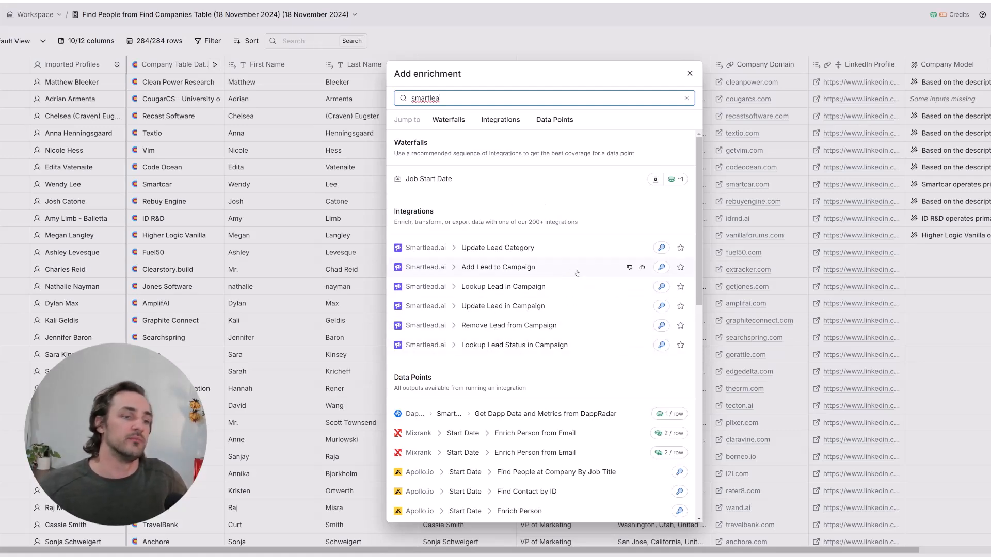
left_click(503, 266)
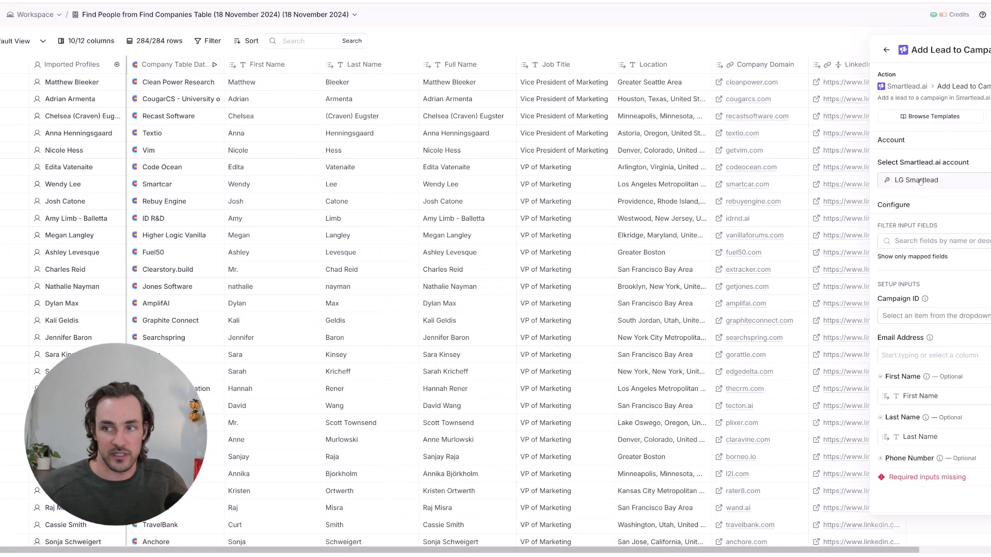
- Expand Custom Fields in the Add Lead to Campaign settings and open the conditional run formula generator
left_click(915, 239)
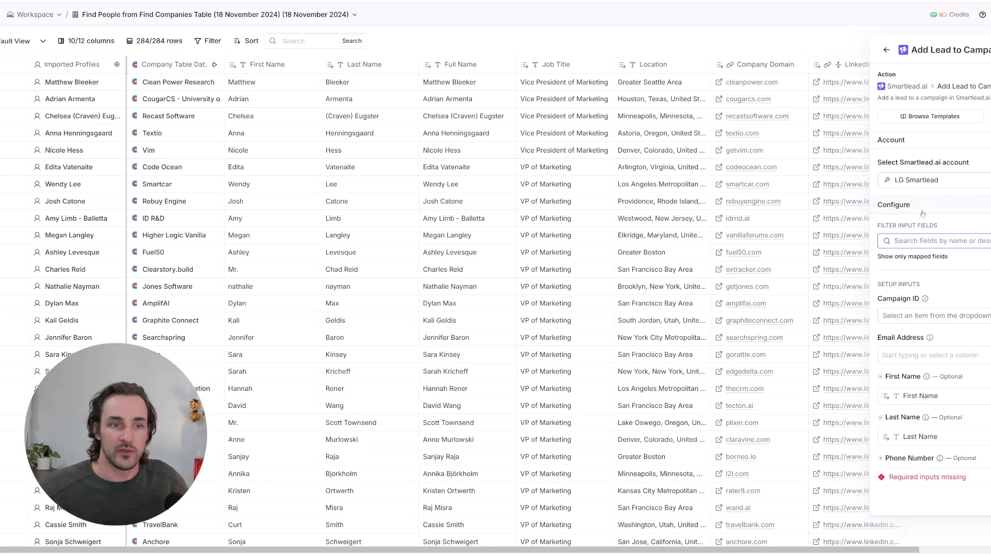
scroll(947, 173, "down", 2)
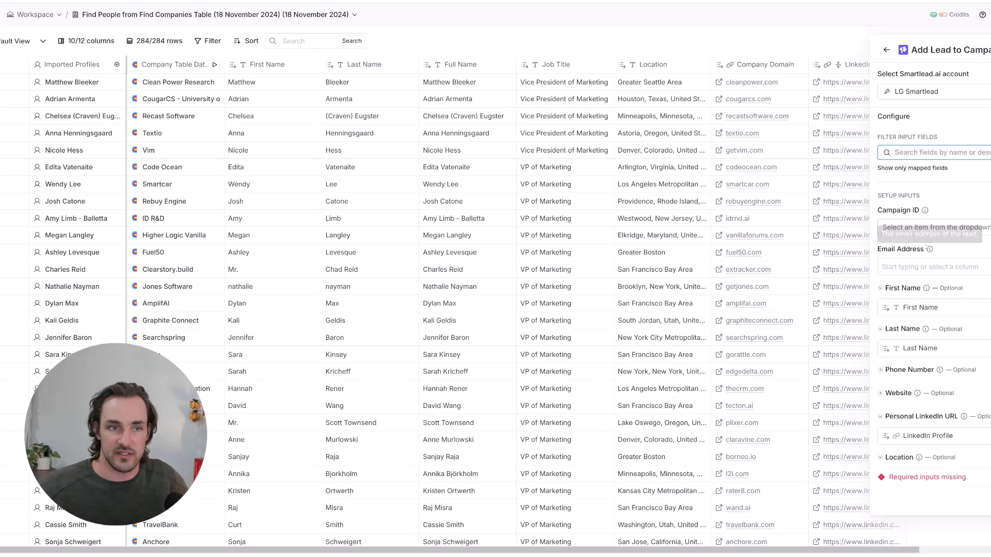
left_click(923, 230)
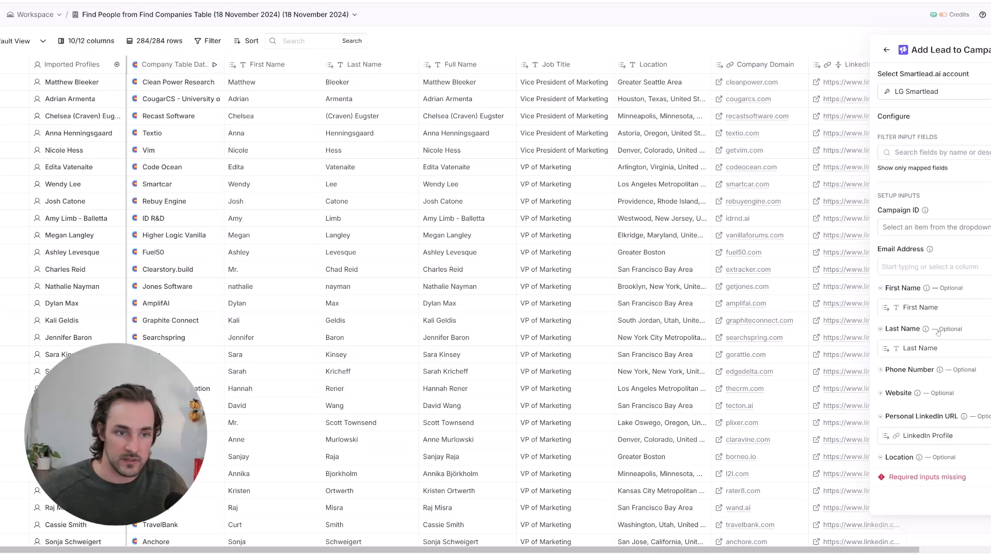
scroll(913, 386, "down", 2)
scroll(942, 394, "down", 1)
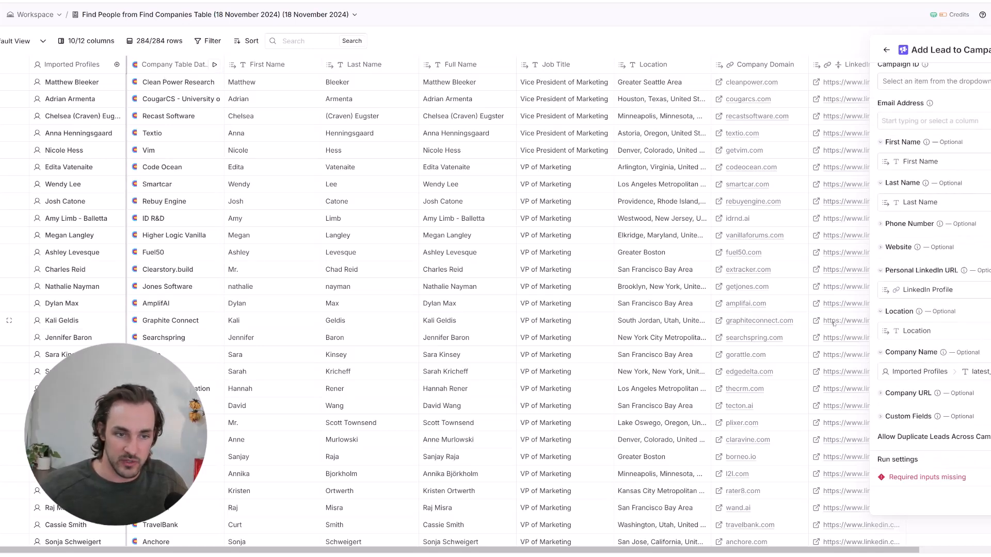
left_click(924, 419)
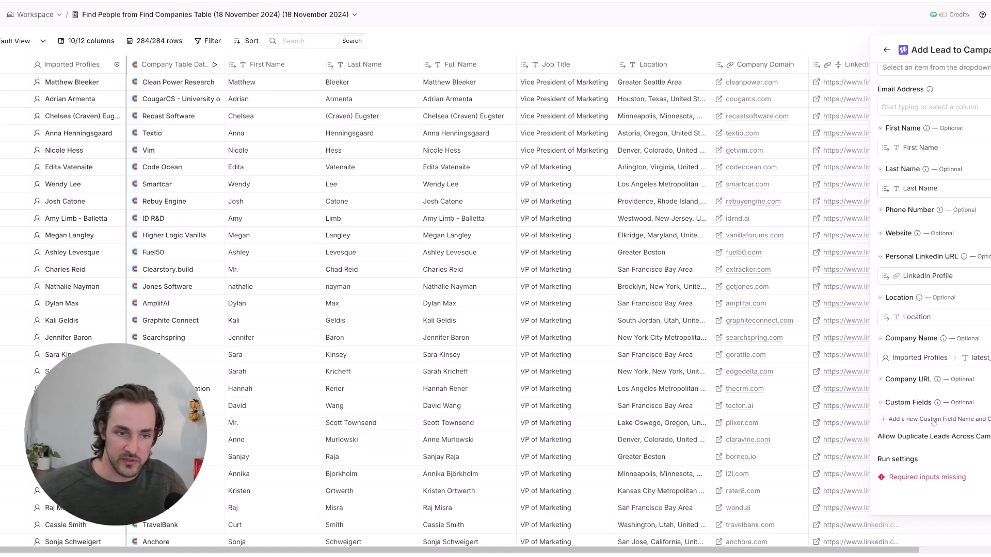
scroll(926, 424, "down", 2)
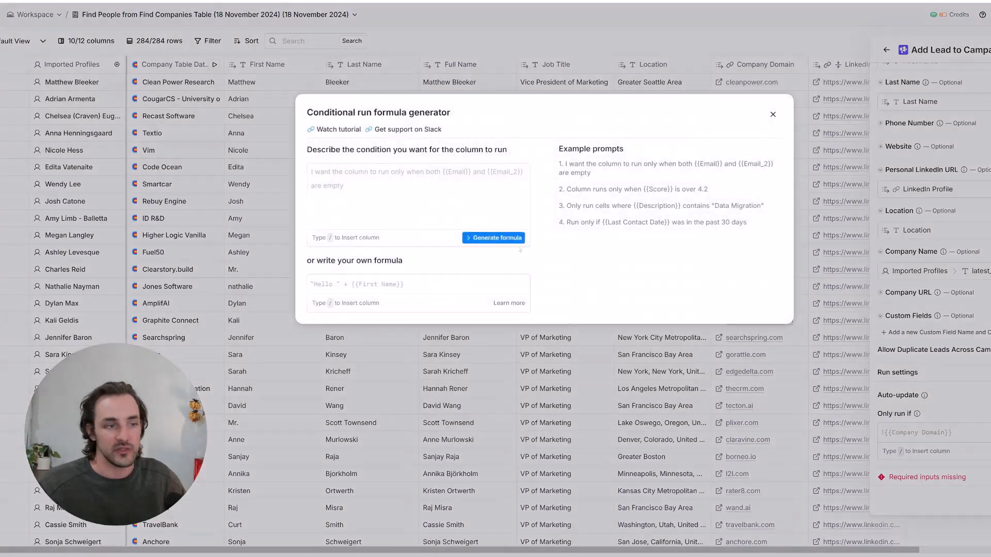
- Generate and save the run condition: only run if Job Title includes 'marketing'
type("Only ru")
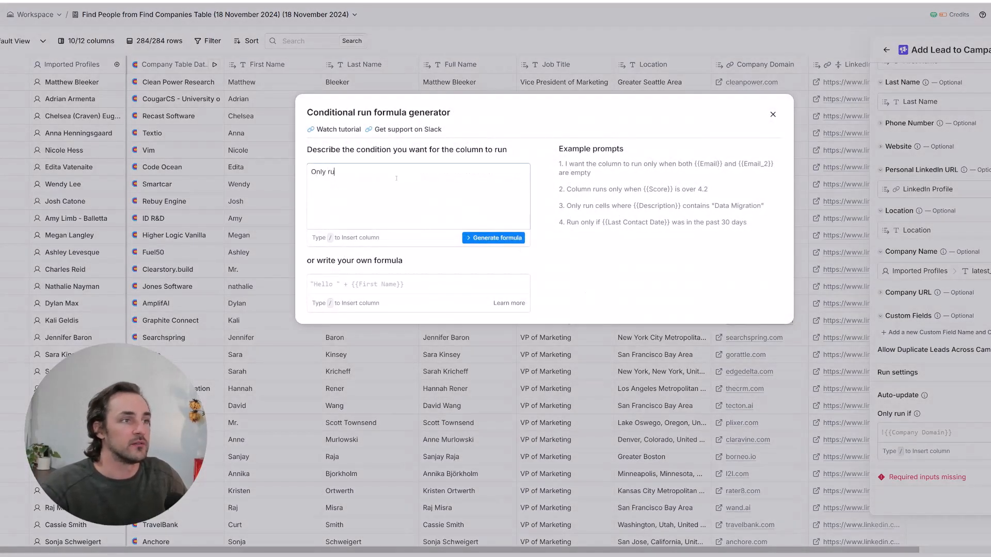
type("n if/job")
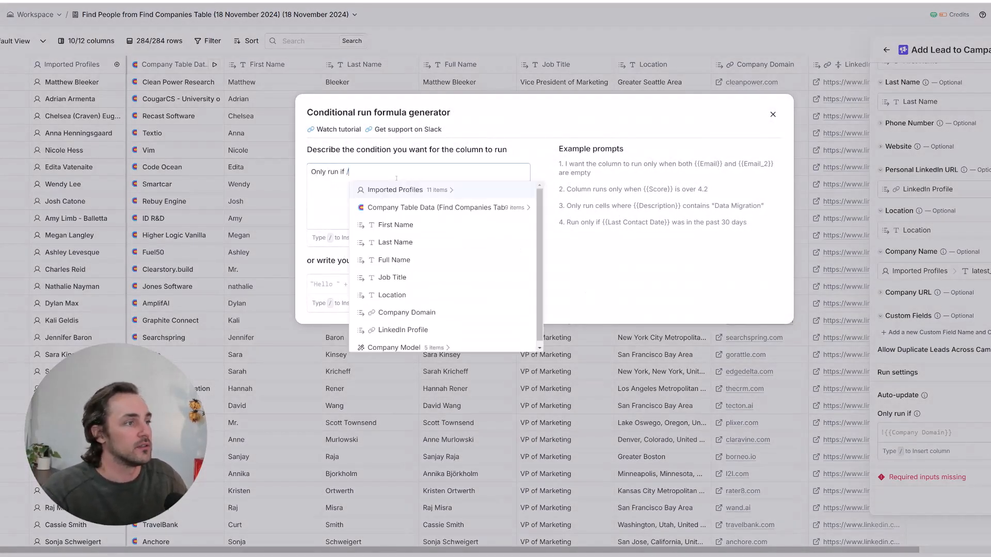
left_click(396, 188)
type("in")
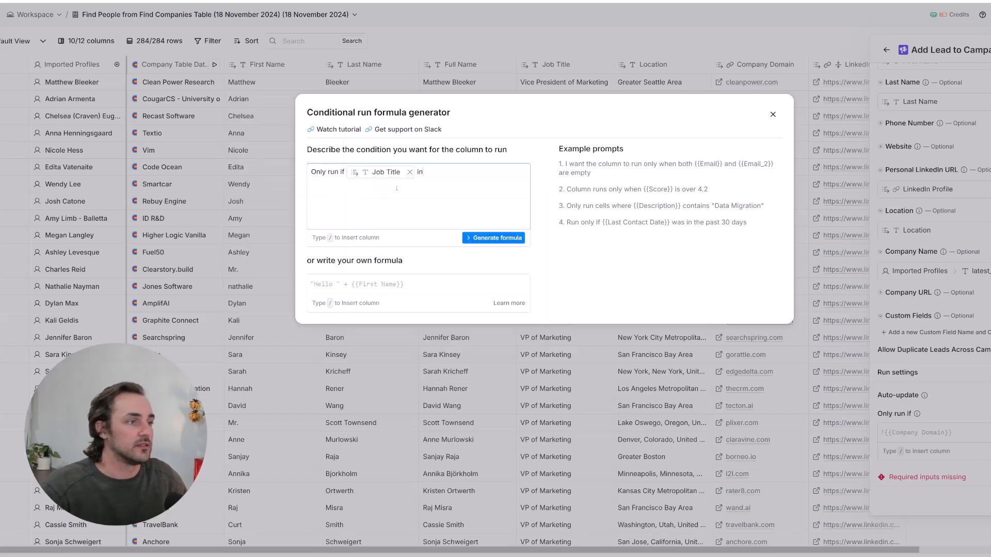
type("cludes 'markt")
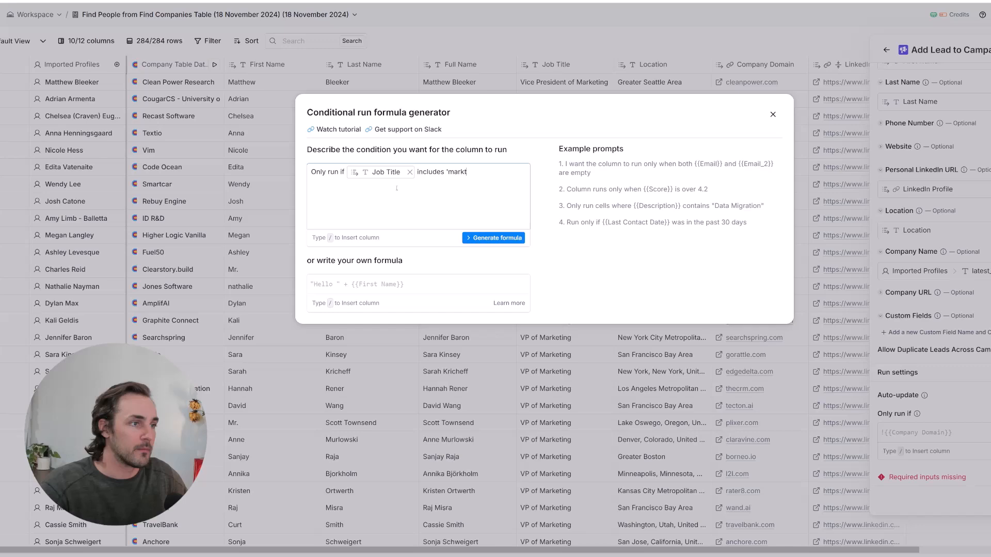
key("BackSpace")
type("eting'")
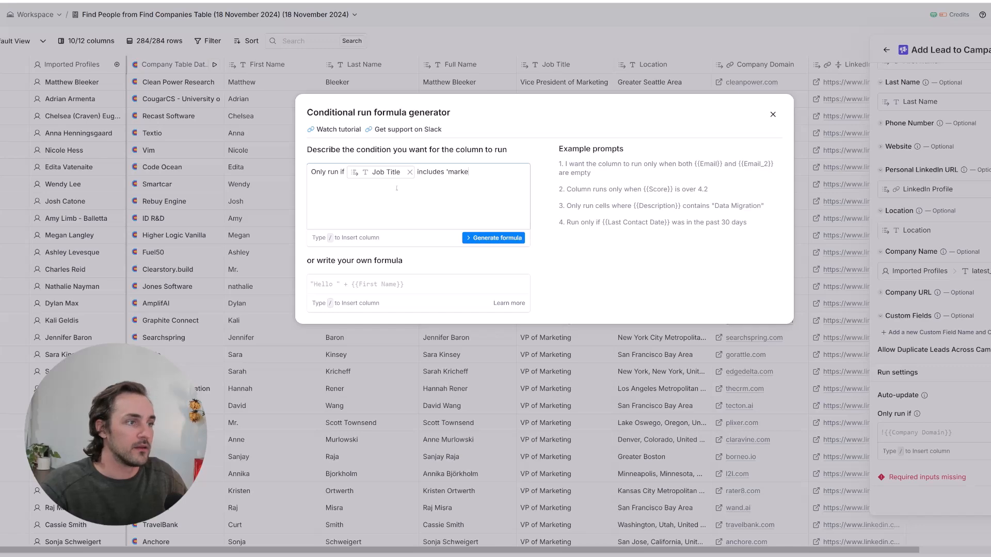
left_click(493, 238)
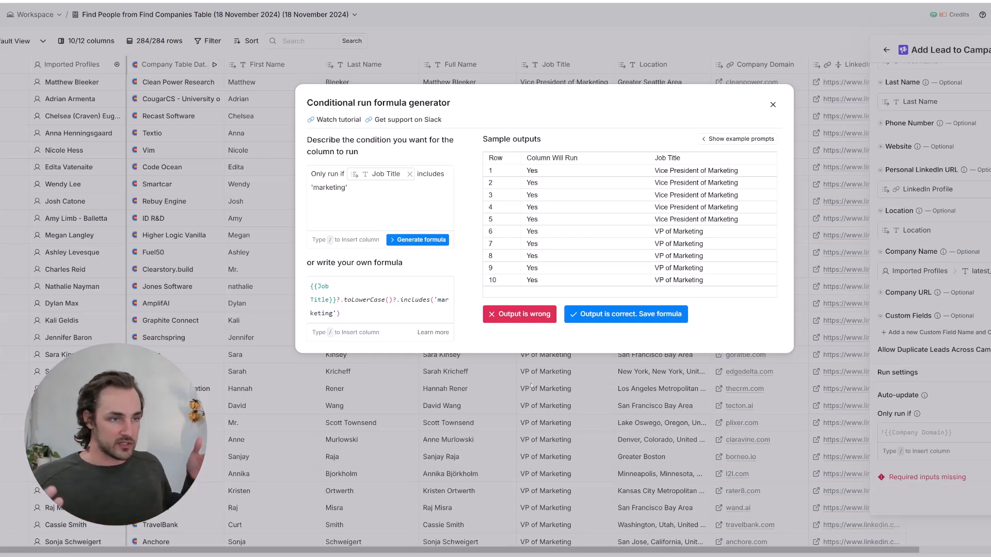
left_click(626, 320)
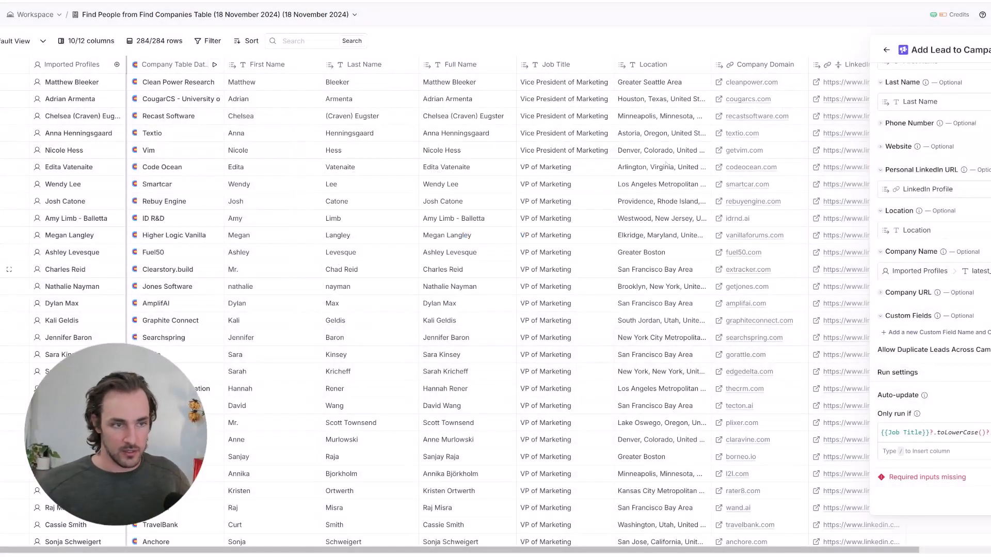
scroll(565, 415, "down", 6)
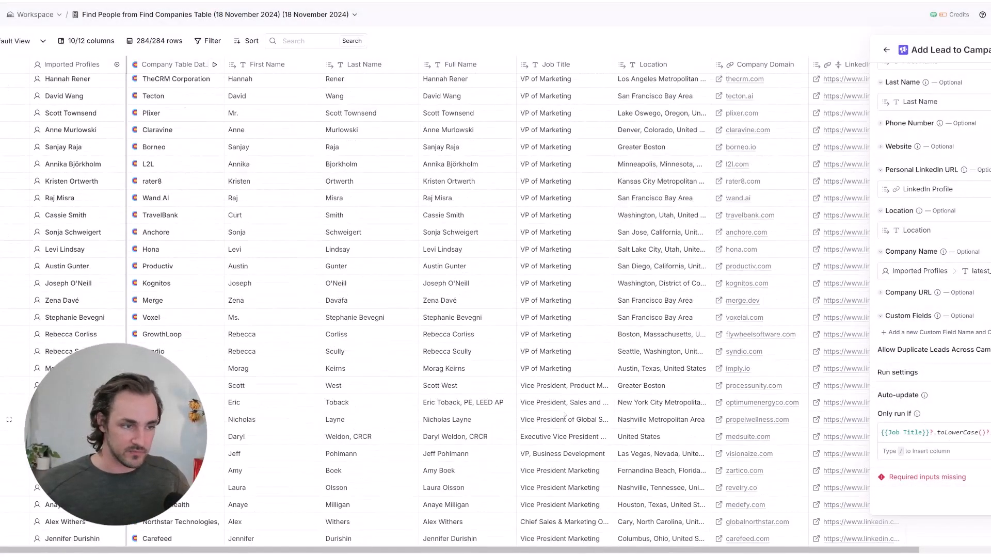
scroll(565, 416, "up", 6)
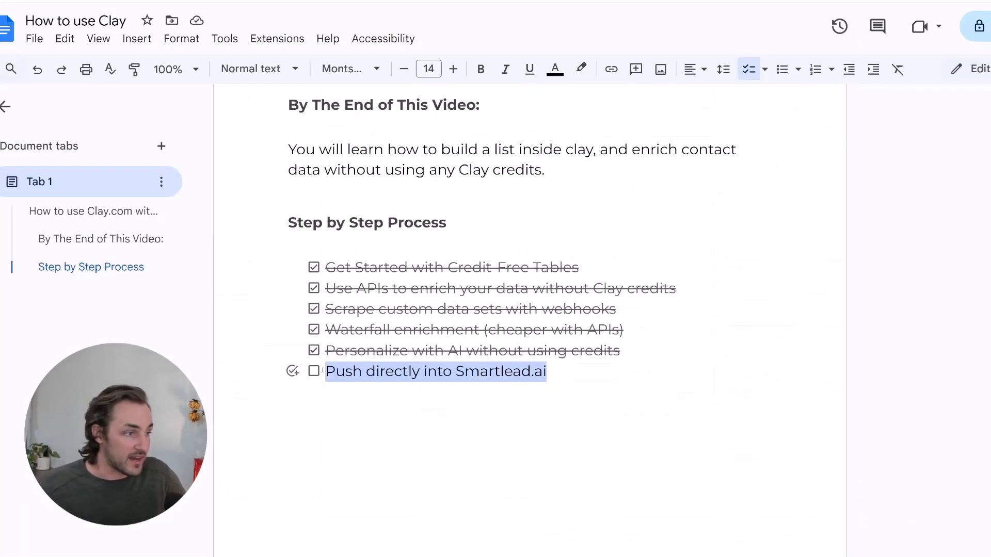
- Tick 'Push directly into Smartlead.ai' in the Google Docs checklist and scroll back to the title
left_click(314, 371)
left_click(578, 371)
scroll(559, 389, "up", 1)
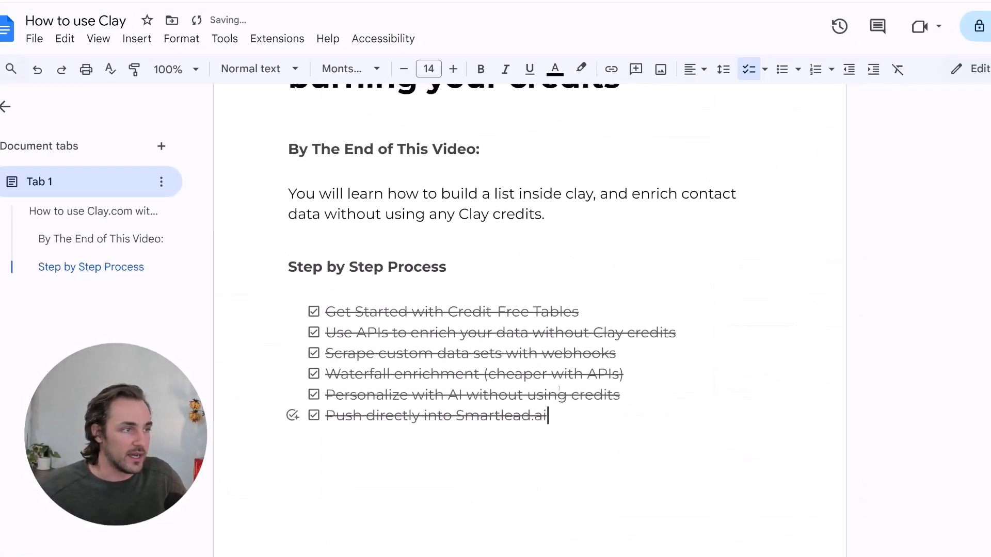
scroll(559, 388, "up", 3)
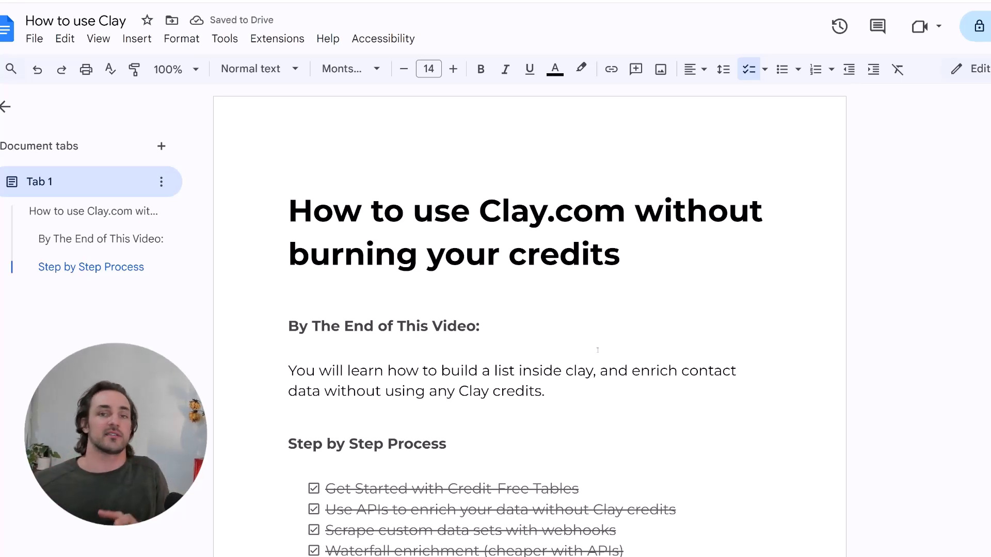